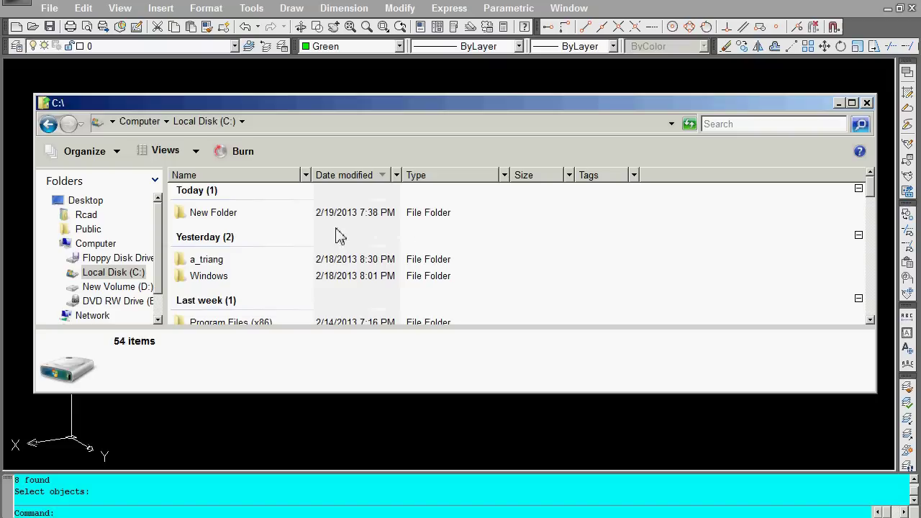
# - Extract furnit.zip into C:\furnit with WinRAR
pyautogui.doubleClick(205, 216)
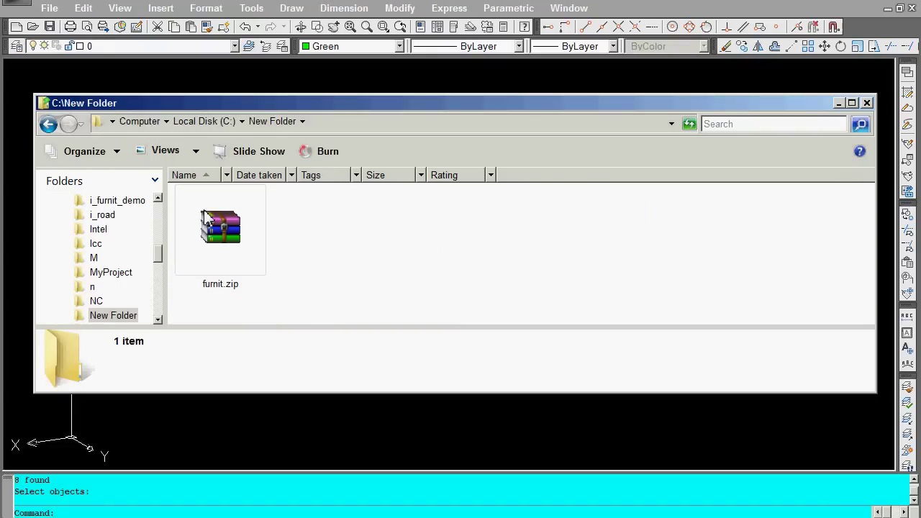
pyautogui.rightClick(219, 272)
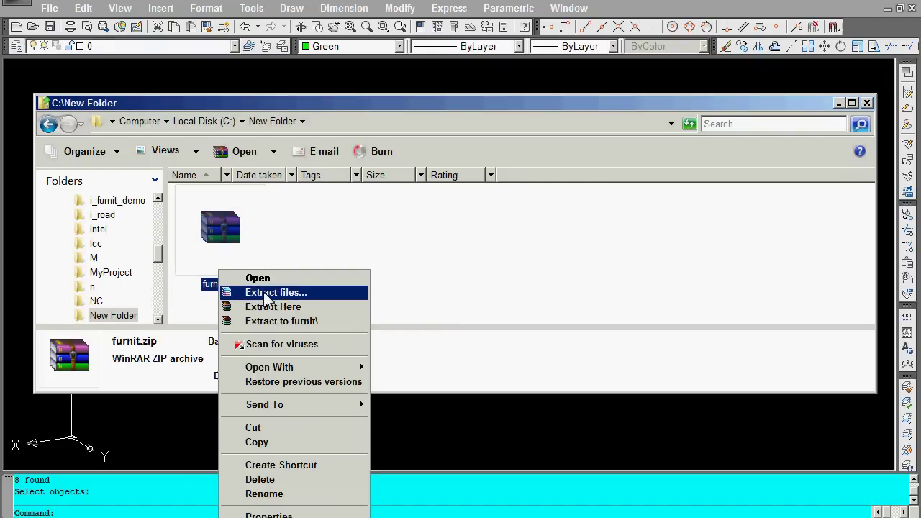
pyautogui.click(268, 295)
pyautogui.click(301, 213)
pyautogui.write('C:\\furnit')
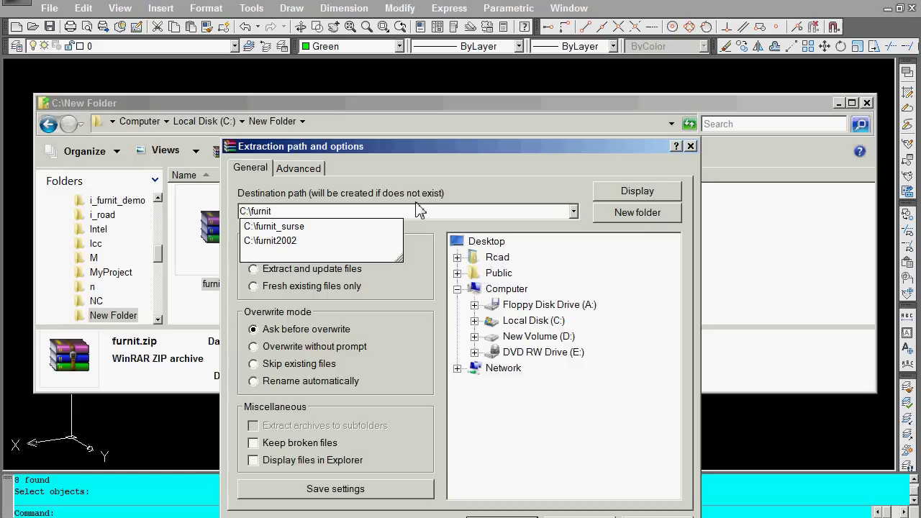
pyautogui.press('Return')
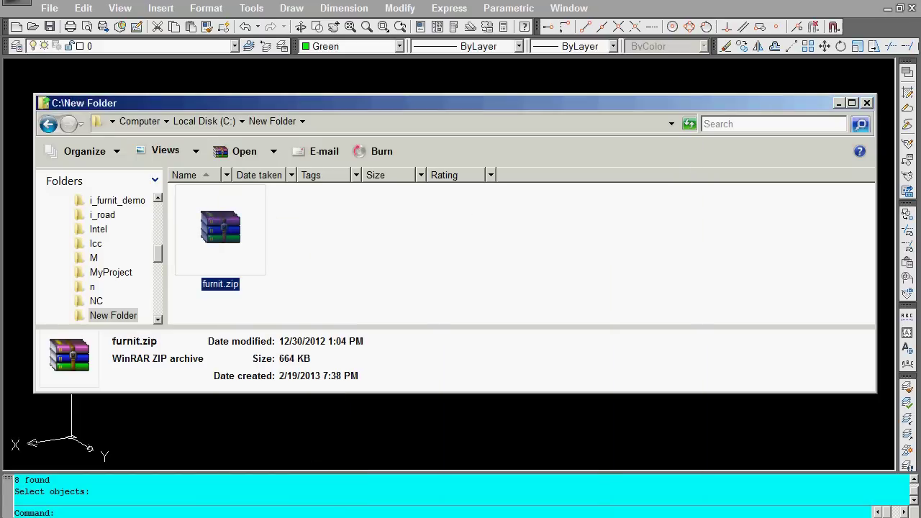
# - Open C:\furnit and browse the extracted FURNIT folders and files
pyautogui.moveTo(159, 268); pyautogui.dragTo(162, 247)
pyautogui.click(99, 243)
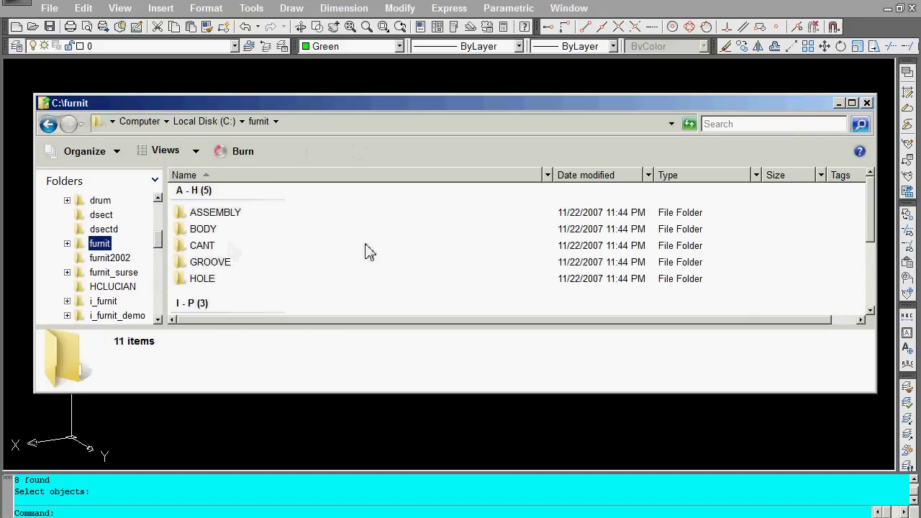
pyautogui.click(437, 253)
pyautogui.scroll(-2, 437, 254)
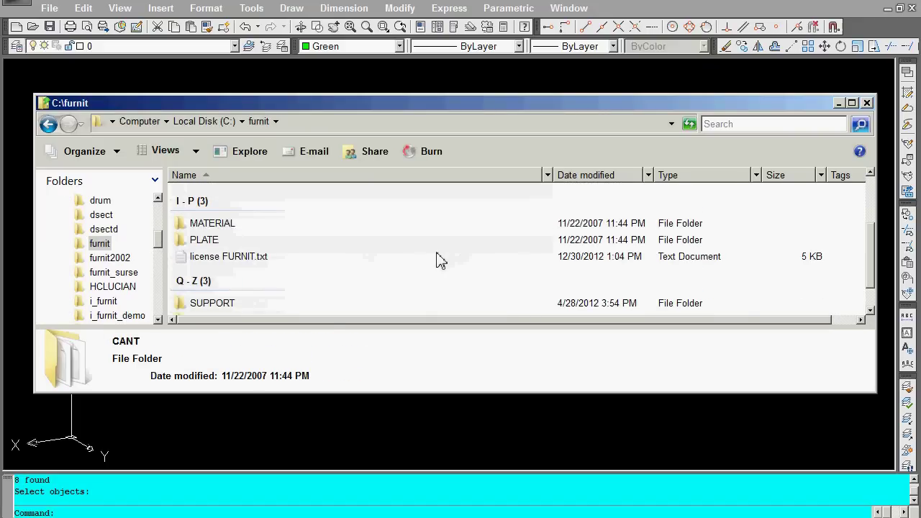
pyautogui.scroll(-1, 437, 259)
pyautogui.doubleClick(210, 302)
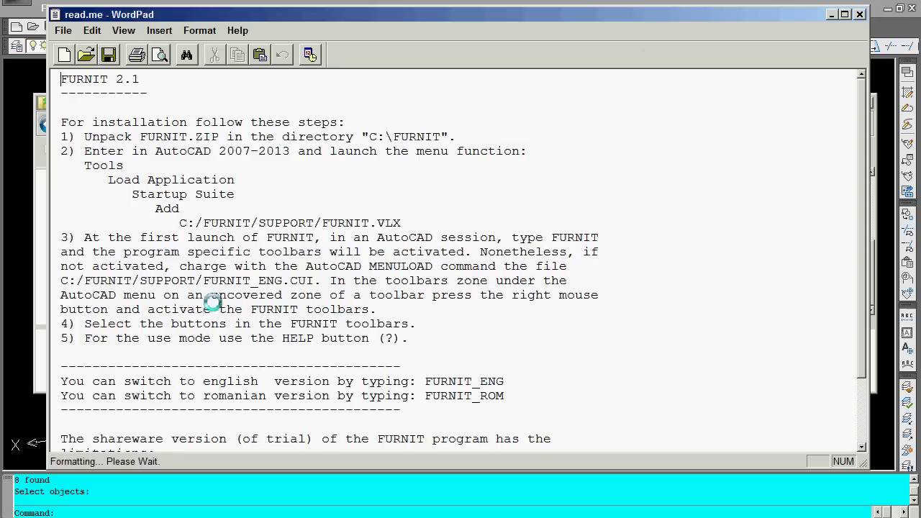
pyautogui.moveTo(866, 145); pyautogui.dragTo(865, 213)
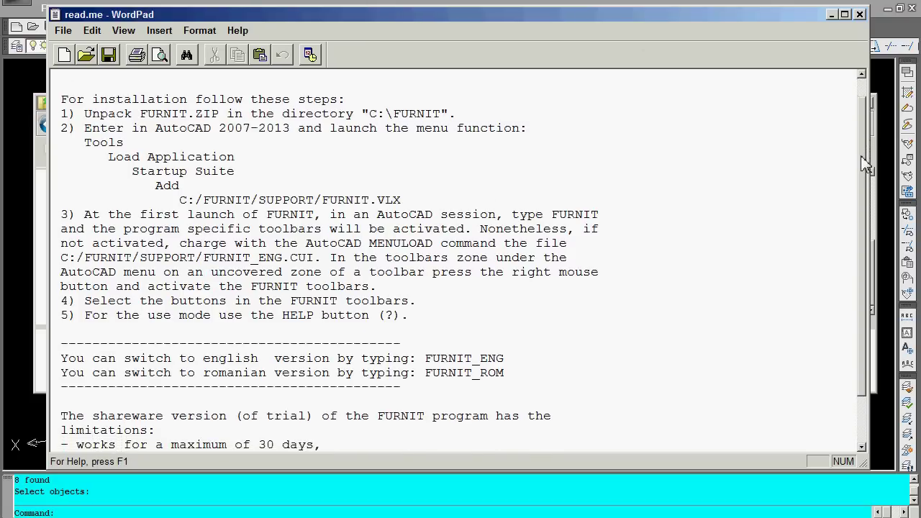
pyautogui.click(860, 14)
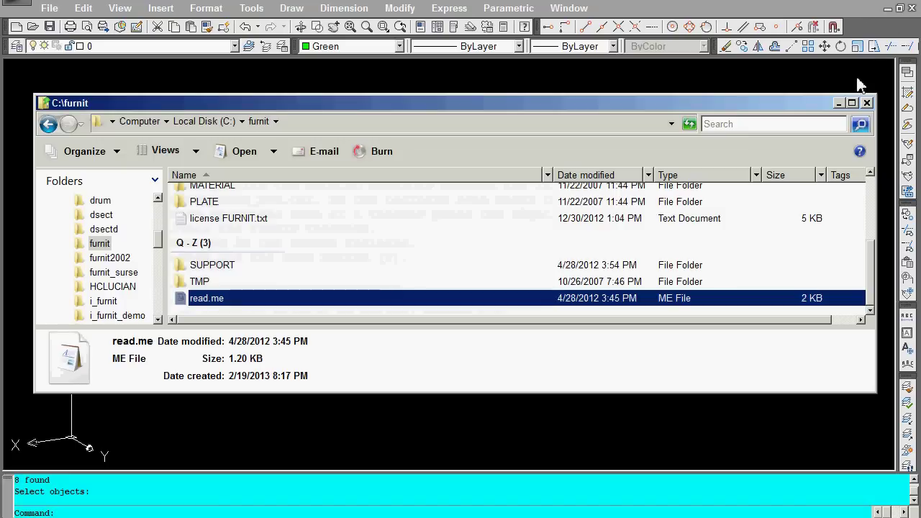
# - Load C:\furnit\SUPPORT\FURNIT.VLX via Load Application, then close the loader
pyautogui.click(838, 102)
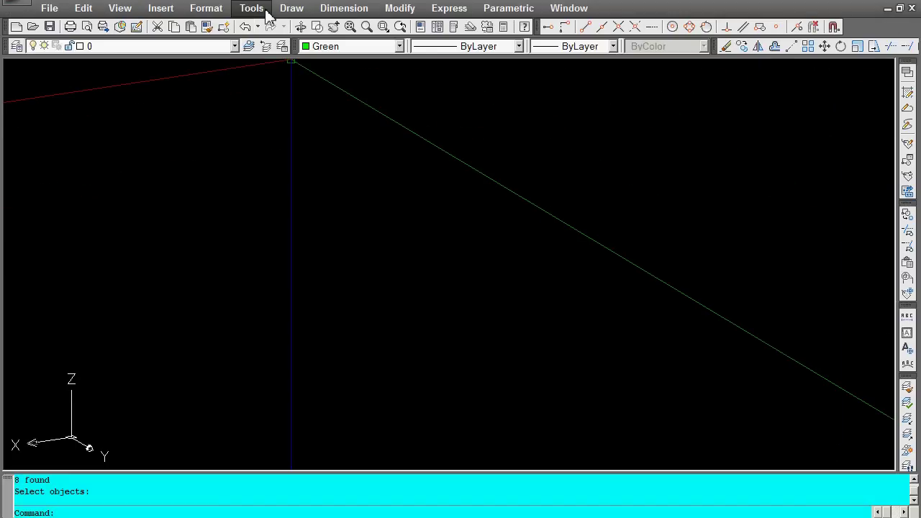
pyautogui.click(261, 13)
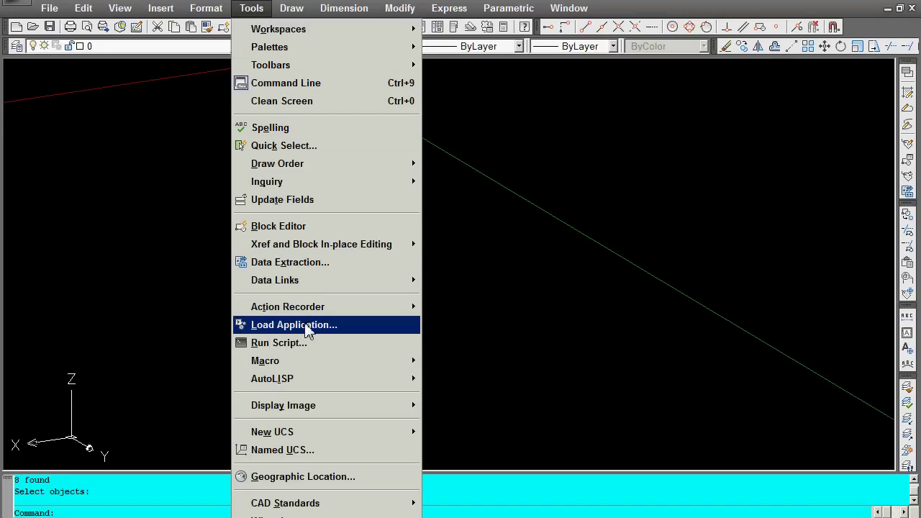
pyautogui.click(305, 325)
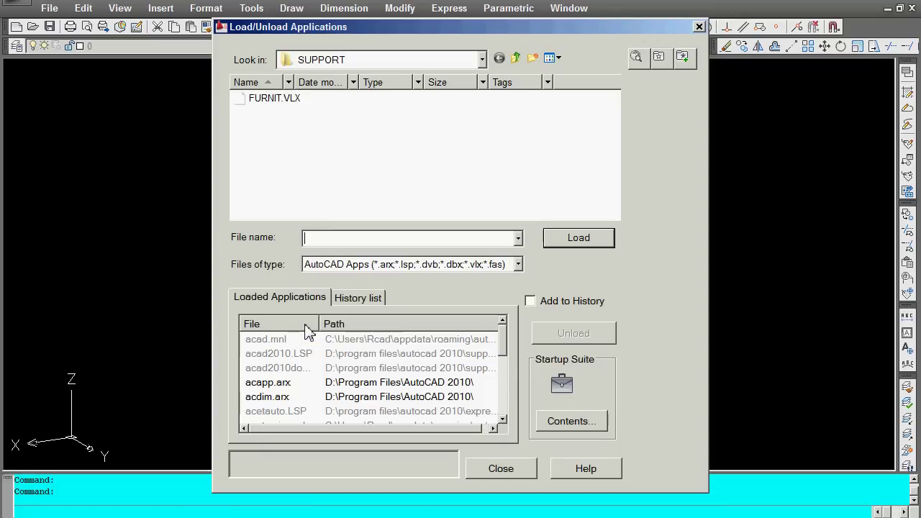
pyautogui.click(515, 58)
pyautogui.click(515, 58)
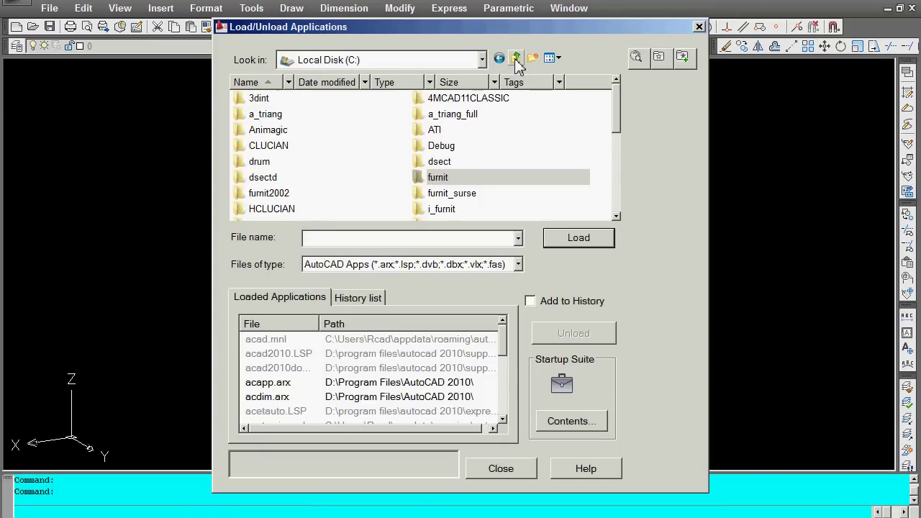
pyautogui.doubleClick(447, 184)
pyautogui.doubleClick(443, 146)
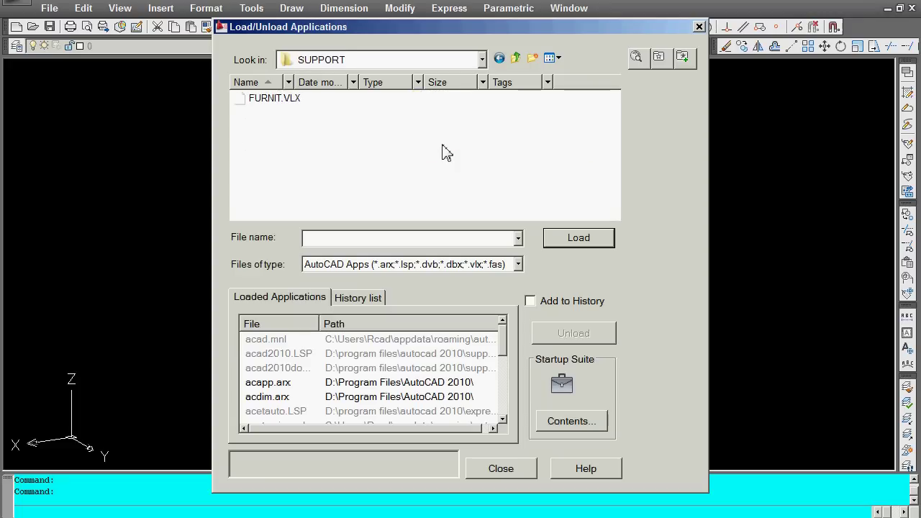
pyautogui.click(272, 104)
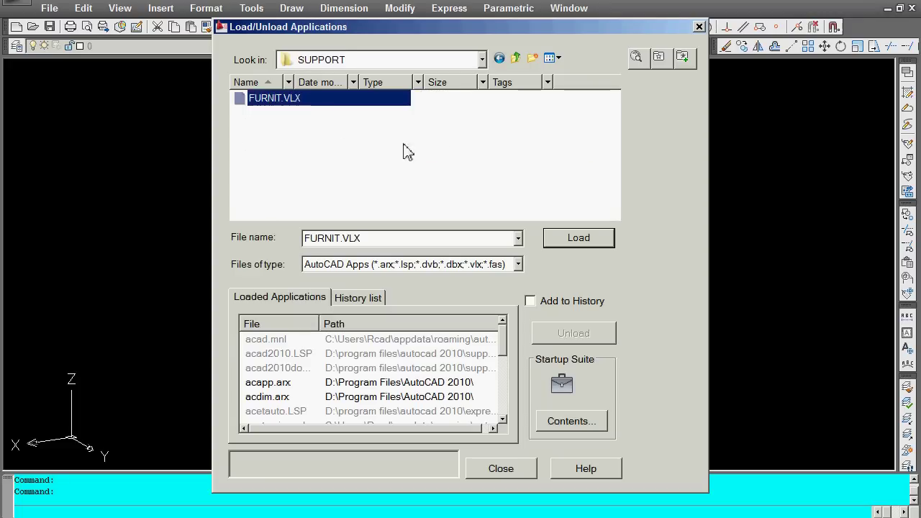
pyautogui.click(577, 242)
pyautogui.click(502, 470)
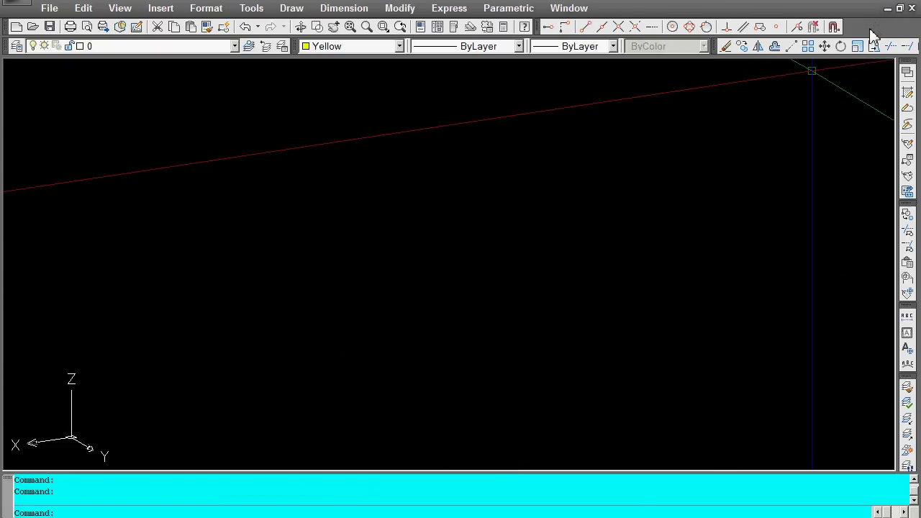
# - Turn on the Assemblings, Bodies, Edit, Plates, Technology and The room FURNIT toolbars
pyautogui.rightClick(869, 29)
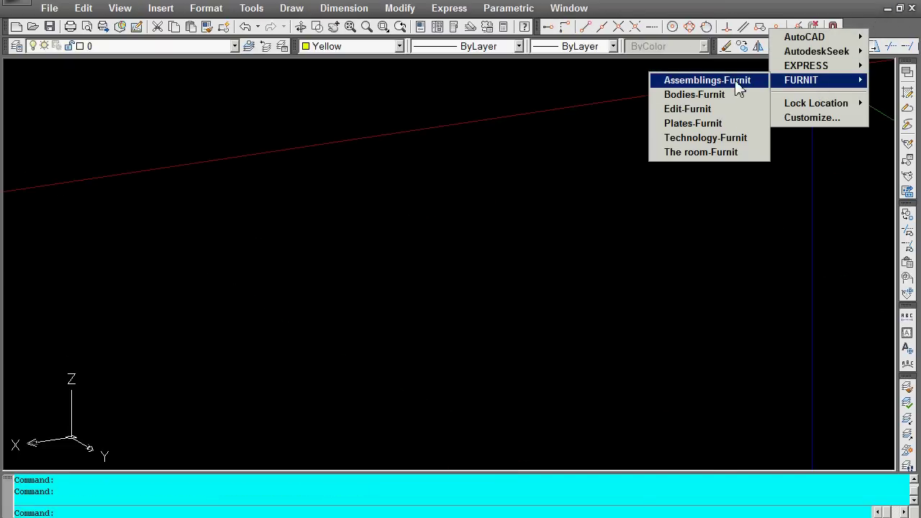
pyautogui.click(739, 87)
pyautogui.rightClick(871, 33)
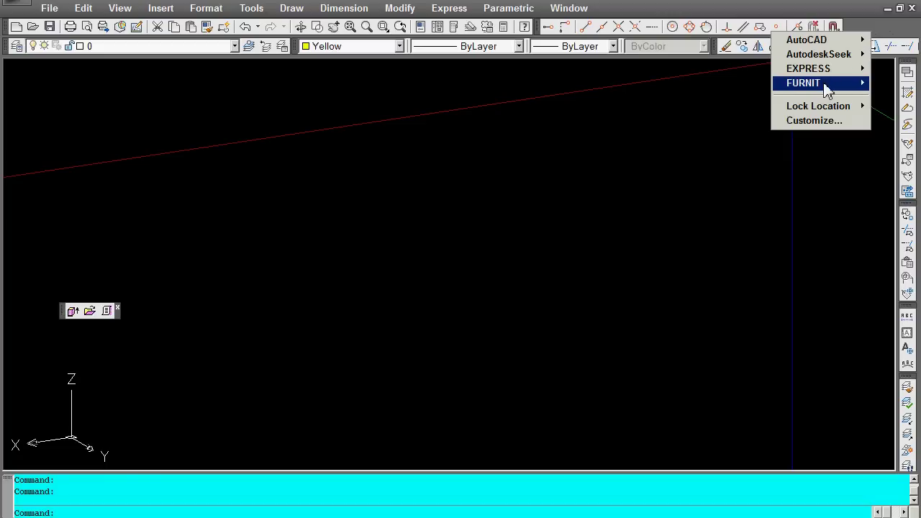
pyautogui.click(713, 96)
pyautogui.rightClick(869, 30)
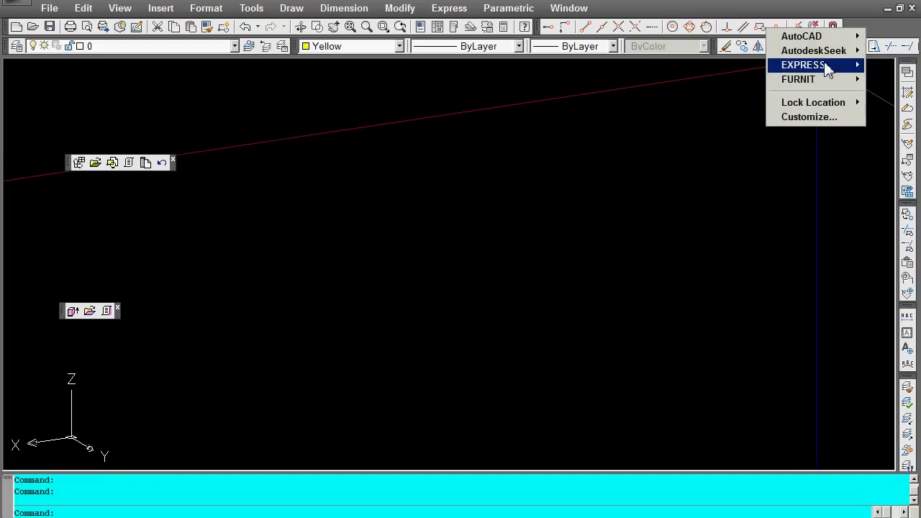
pyautogui.click(702, 106)
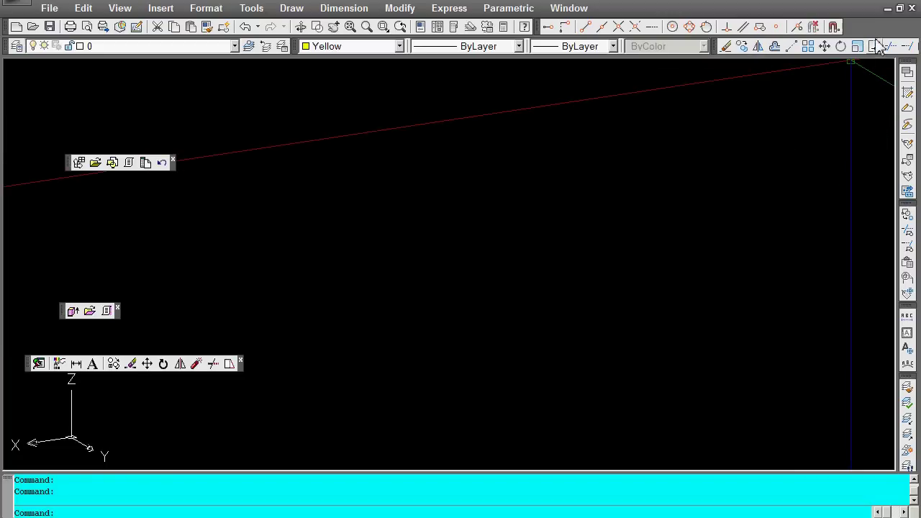
pyautogui.rightClick(870, 31)
pyautogui.moveTo(800, 77)
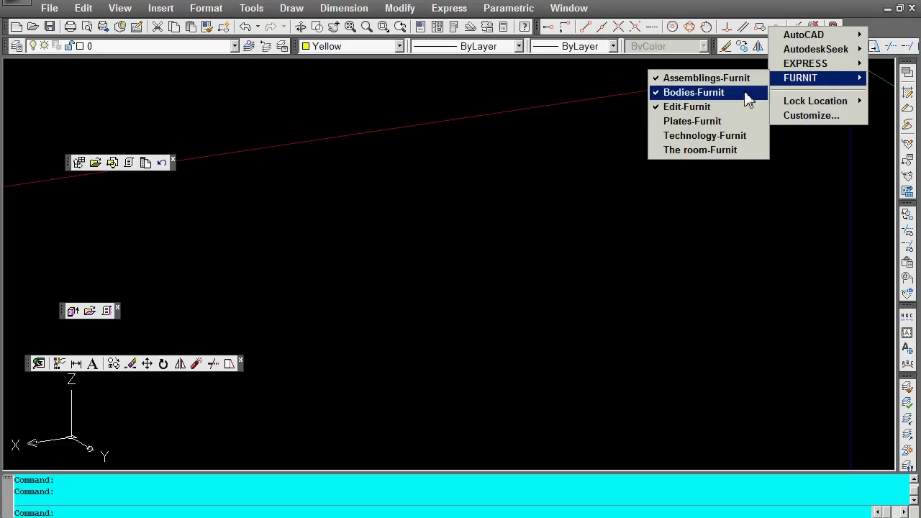
pyautogui.click(710, 120)
pyautogui.rightClick(871, 32)
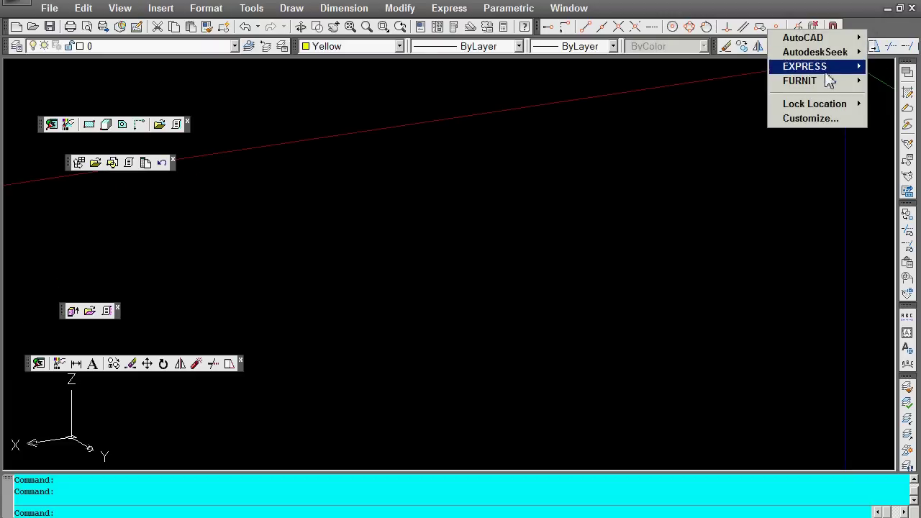
pyautogui.click(702, 137)
pyautogui.rightClick(869, 42)
pyautogui.moveTo(799, 81)
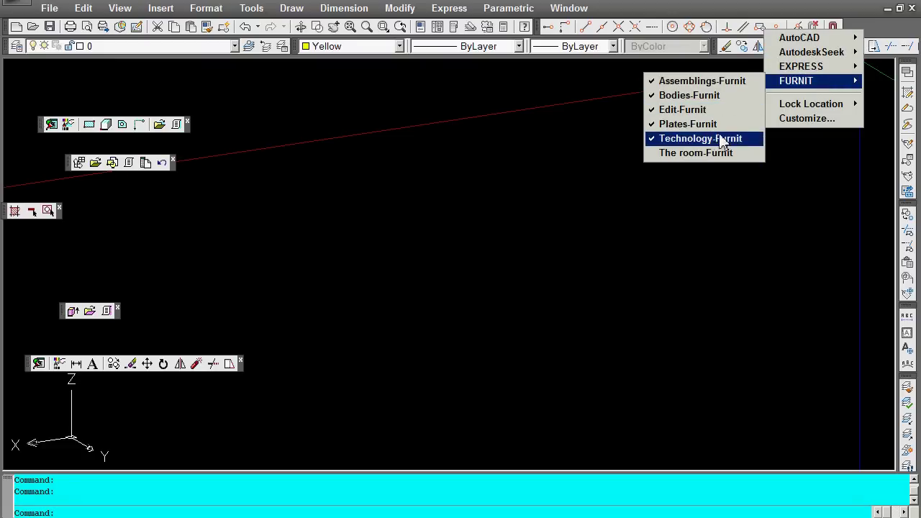
pyautogui.click(715, 154)
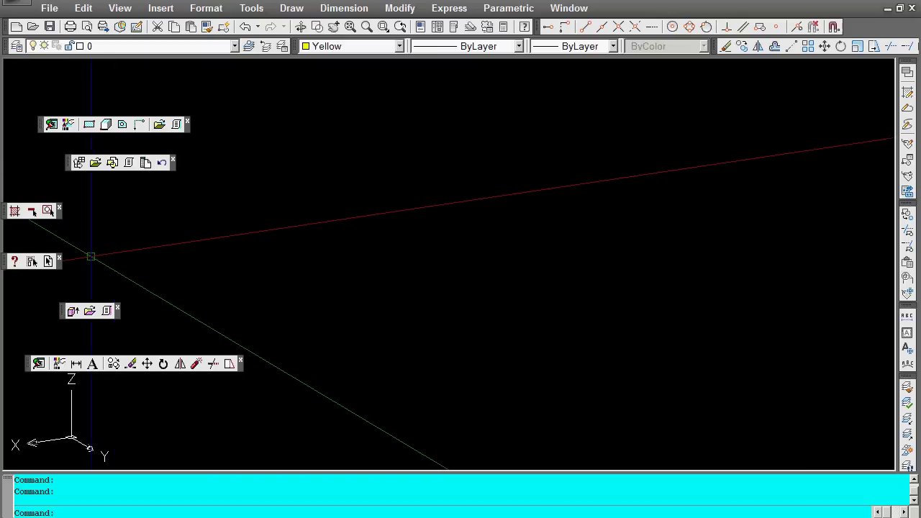
# - Open FURNIT Help, enlarge it, and browse the Steps, Plates and Edit topics
pyautogui.click(14, 262)
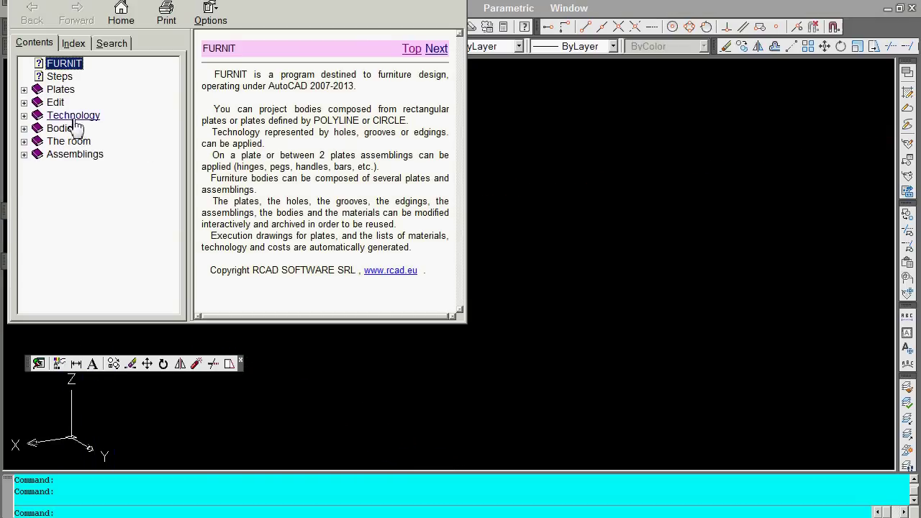
pyautogui.click(63, 77)
pyautogui.click(65, 91)
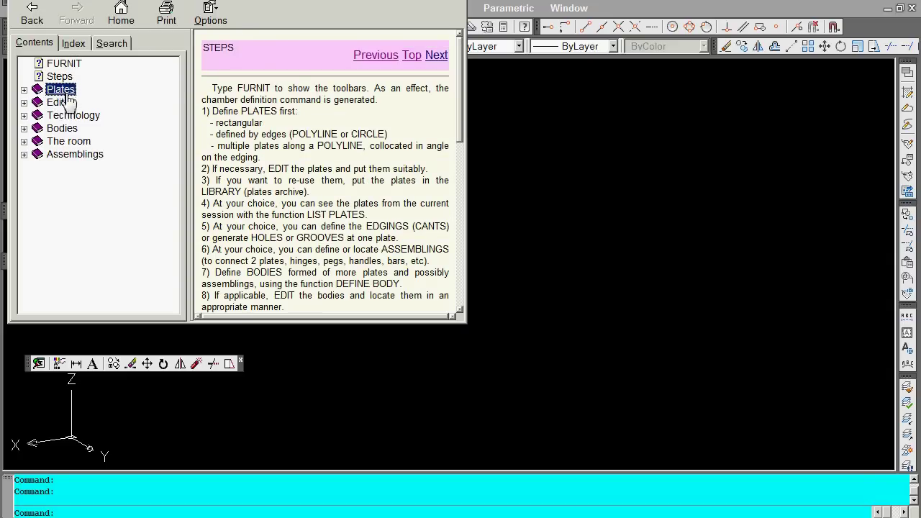
pyautogui.moveTo(468, 325); pyautogui.dragTo(821, 434)
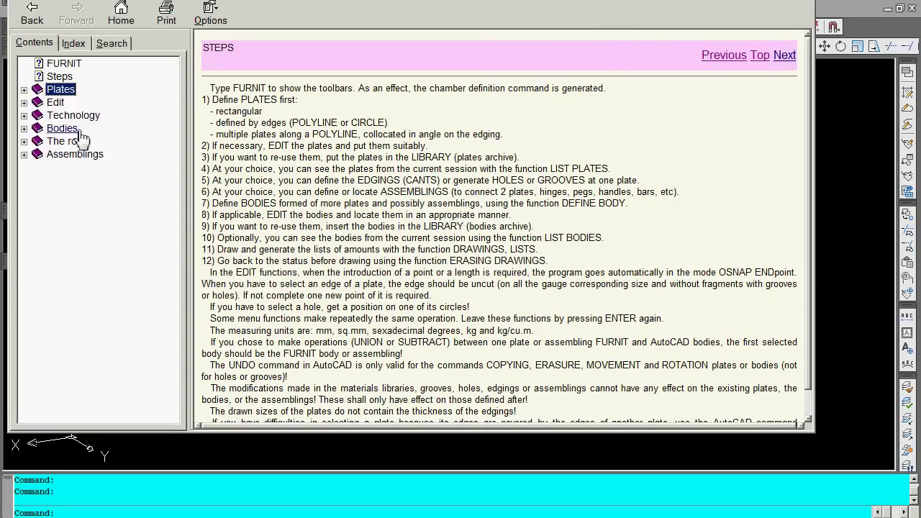
pyautogui.click(55, 103)
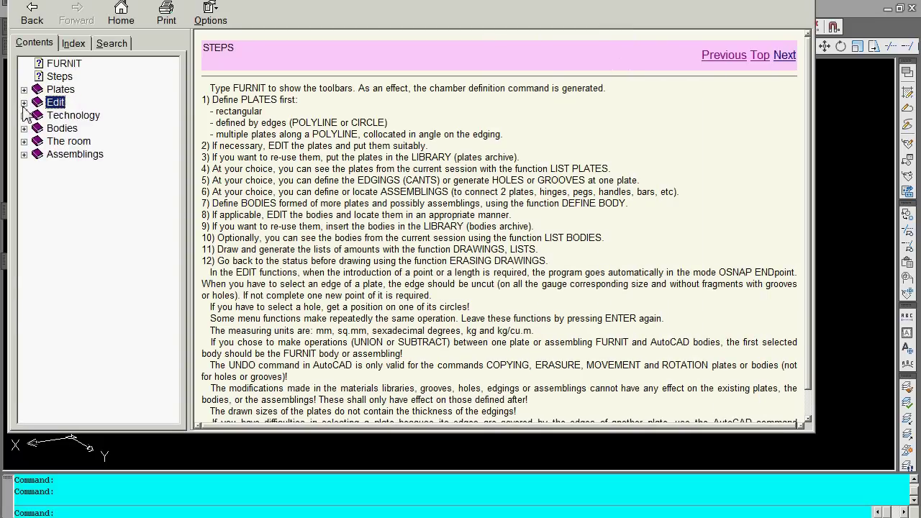
pyautogui.click(24, 103)
pyautogui.click(24, 90)
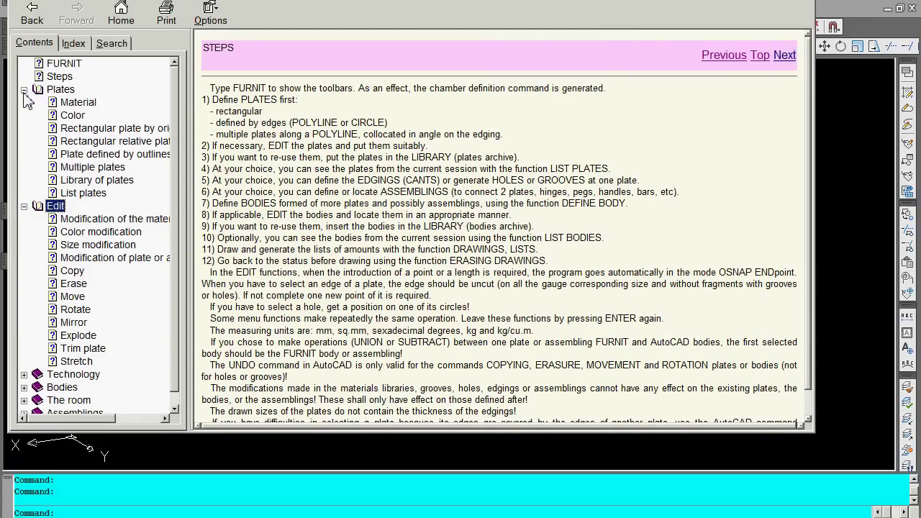
pyautogui.moveTo(172, 186); pyautogui.dragTo(180, 256)
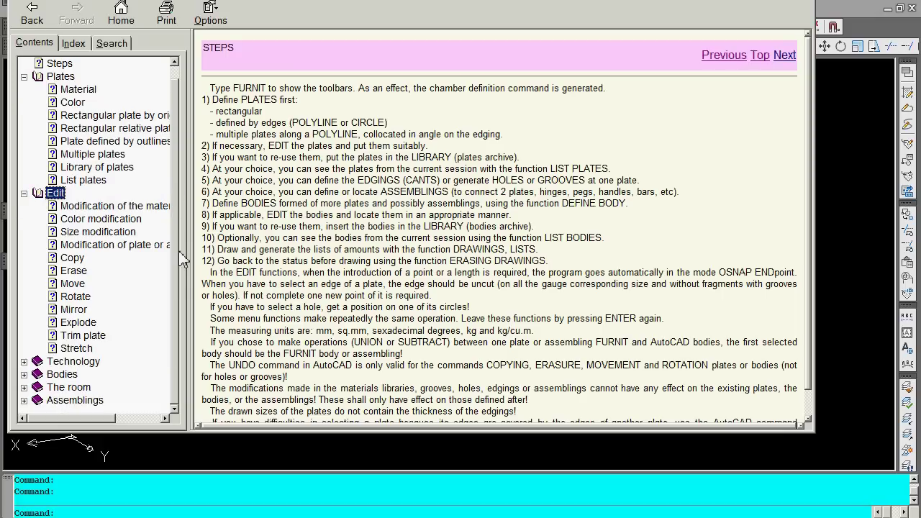
# - Expand the Technology, Bodies, The room and Assemblings books in the help contents
pyautogui.click(23, 361)
pyautogui.scroll(-1, 181, 324)
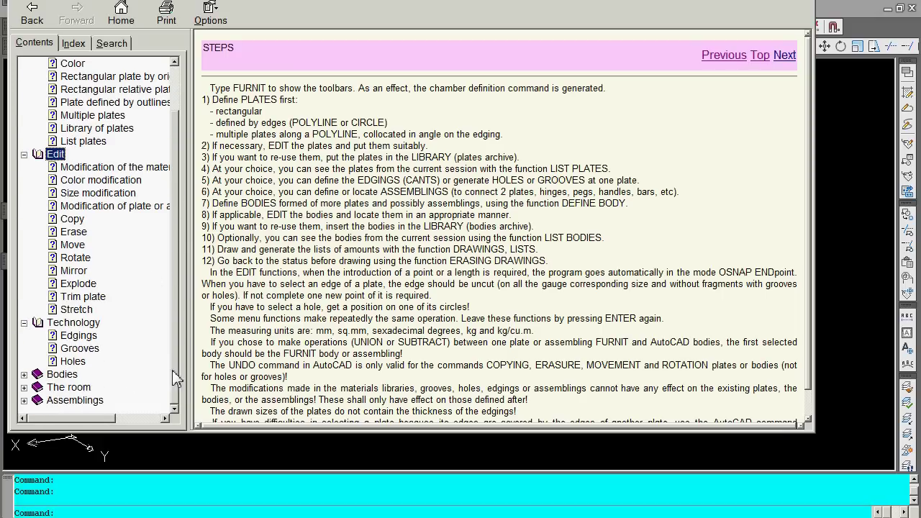
pyautogui.click(24, 374)
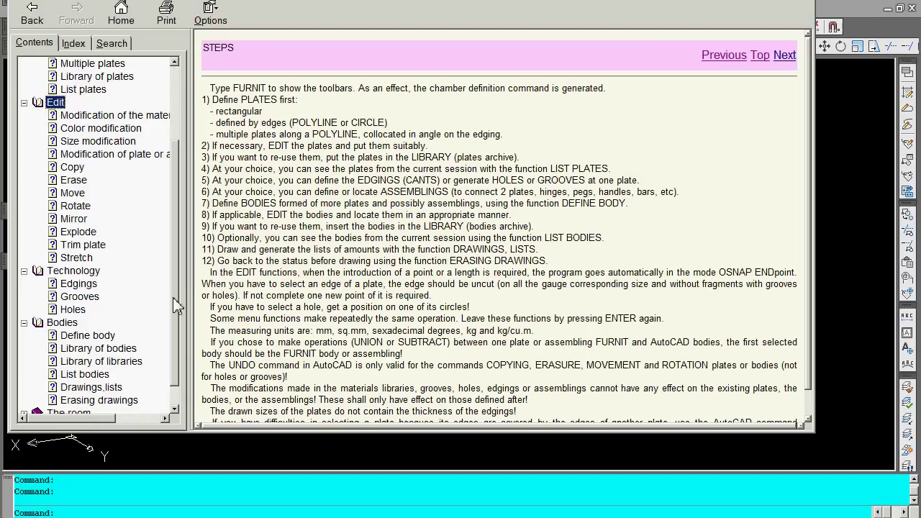
pyautogui.click(24, 388)
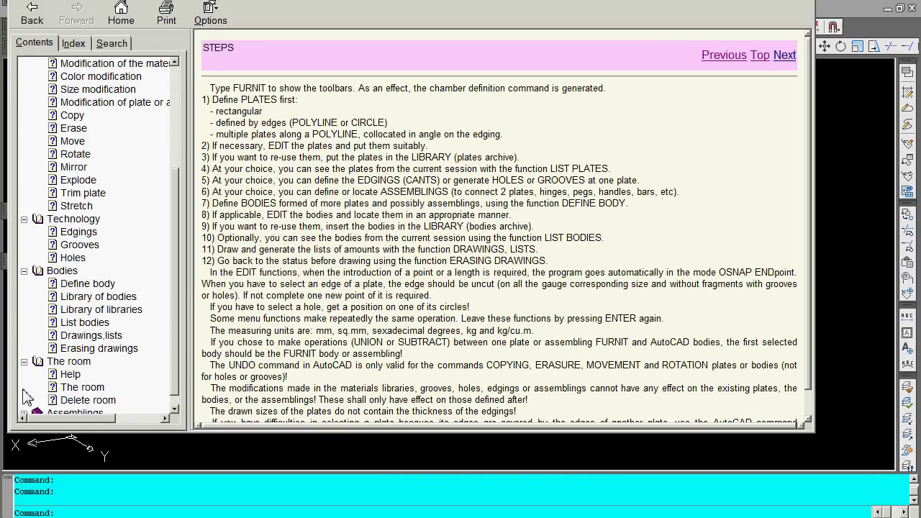
pyautogui.scroll(-1, 173, 388)
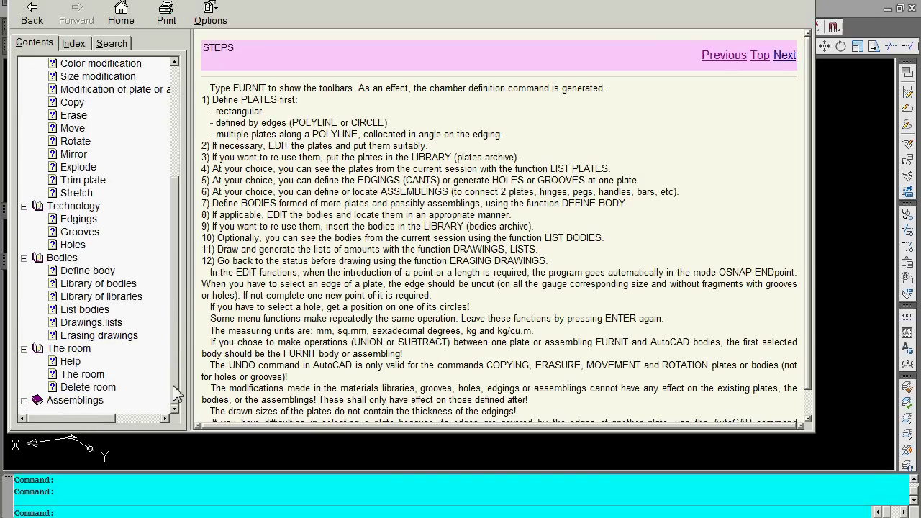
pyautogui.click(23, 400)
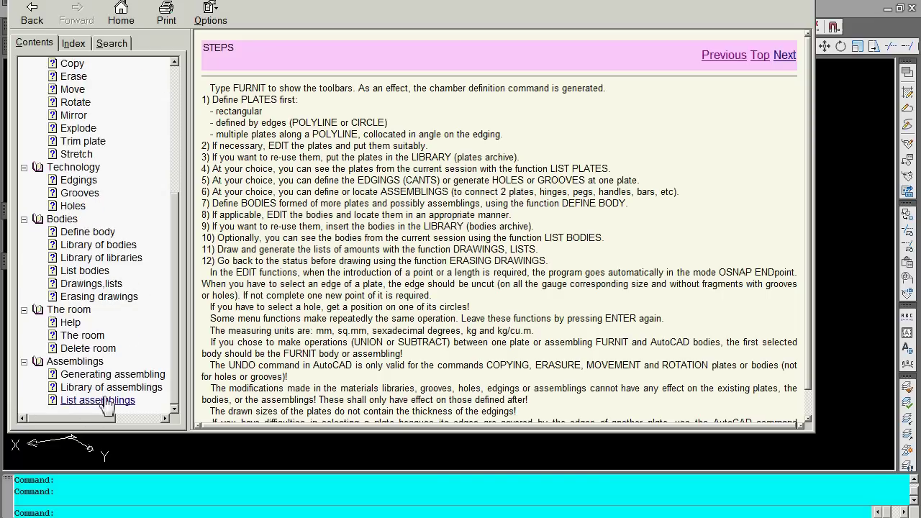
# - View the Generating assembling topic, then close FURNIT Help
pyautogui.click(90, 364)
pyautogui.click(92, 375)
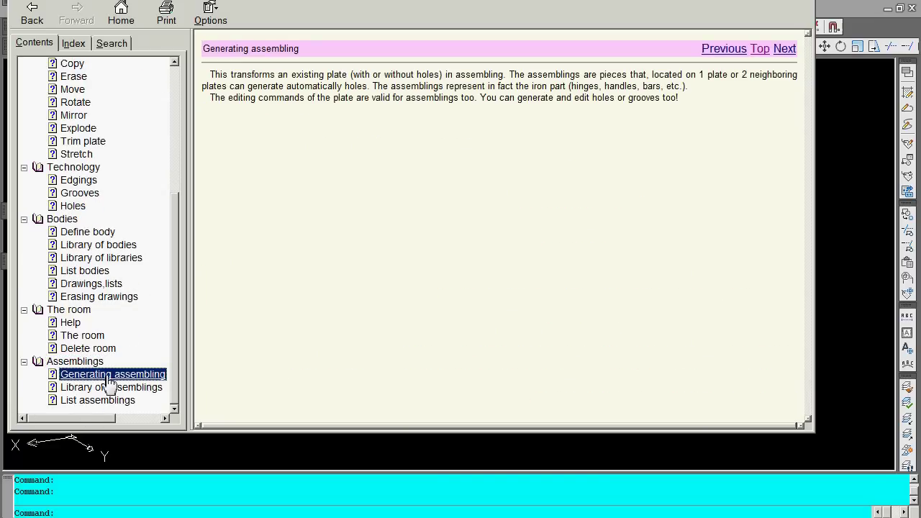
pyautogui.hotkey('alt', 'F4')
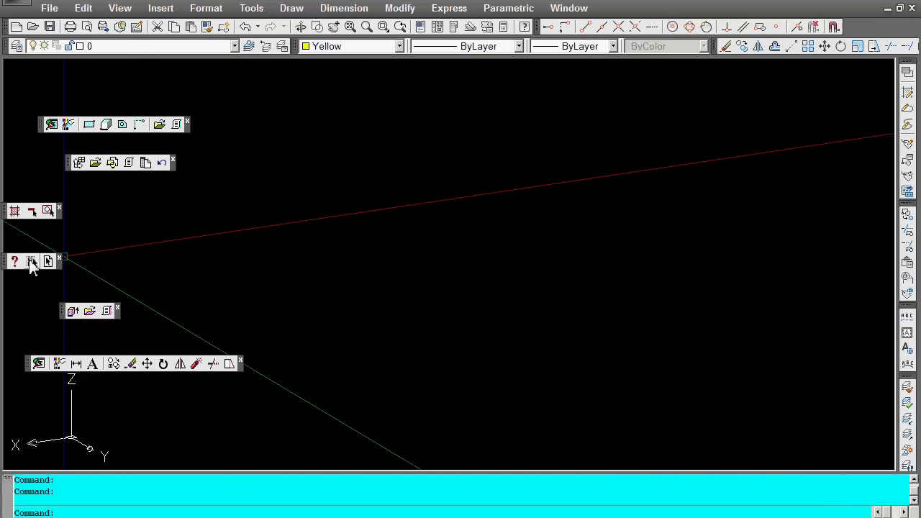
# - Create the default 6000×5000×2800 FURNIT room
pyautogui.click(31, 261)
pyautogui.press('Return')
pyautogui.press('Return')
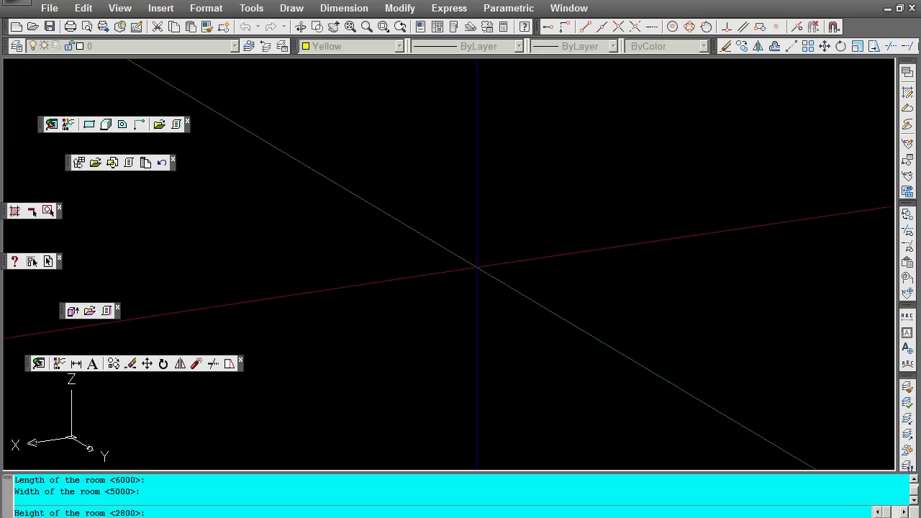
pyautogui.press('Return')
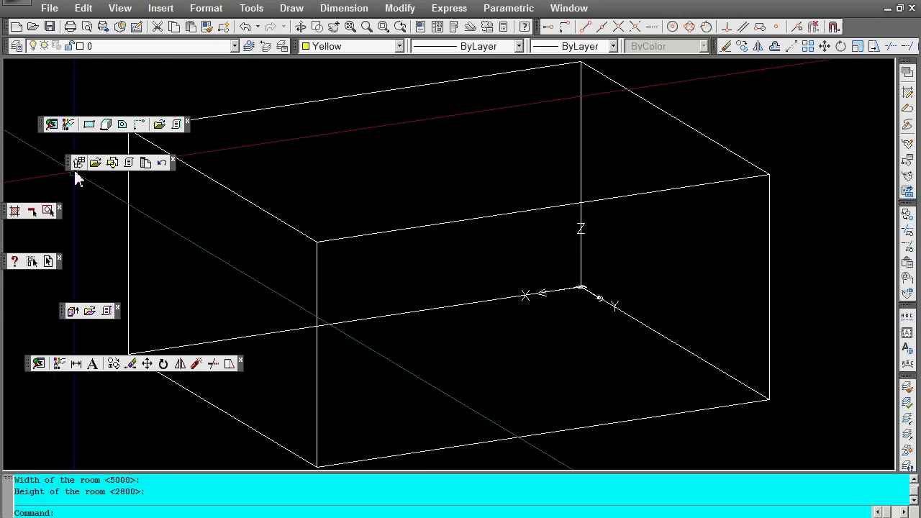
# - Place lateral plate P1, 18 mm thick and 400 by 518, inside the room
pyautogui.click(88, 125)
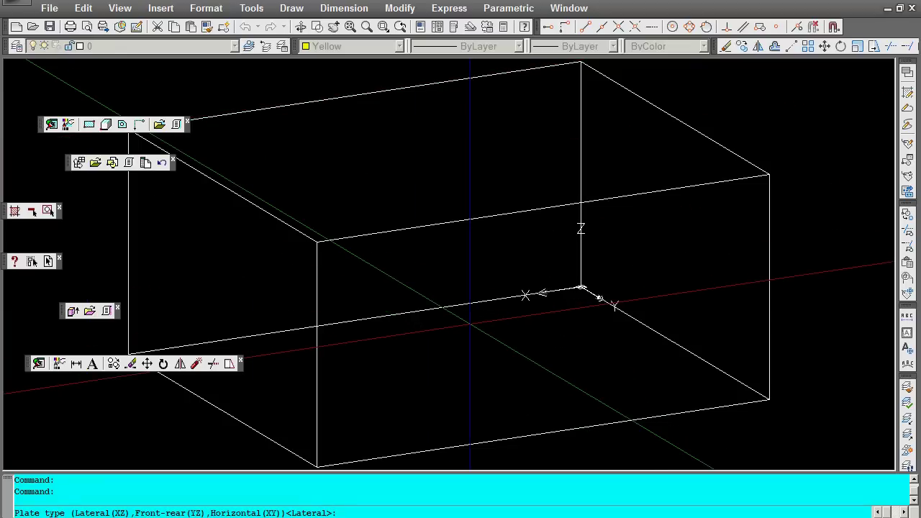
pyautogui.press('Return')
pyautogui.press('Return')
pyautogui.press('Return')
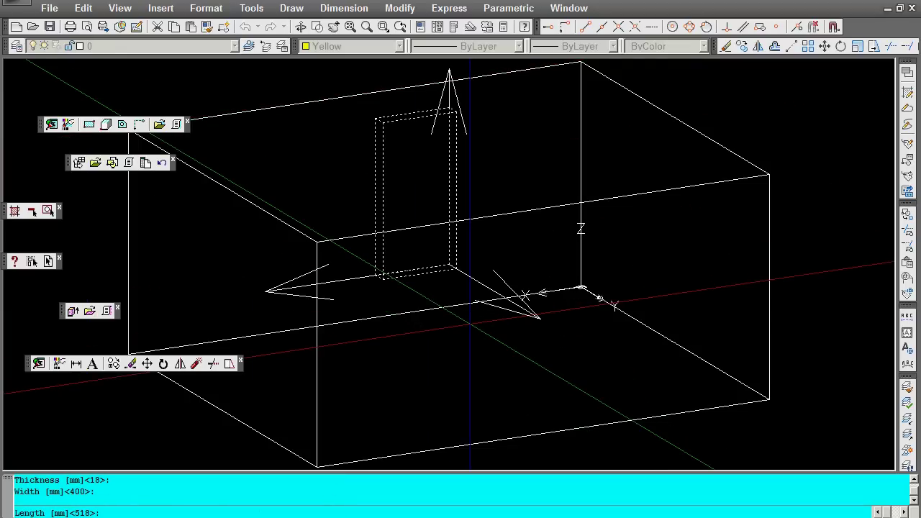
pyautogui.press('Return')
pyautogui.press('Return')
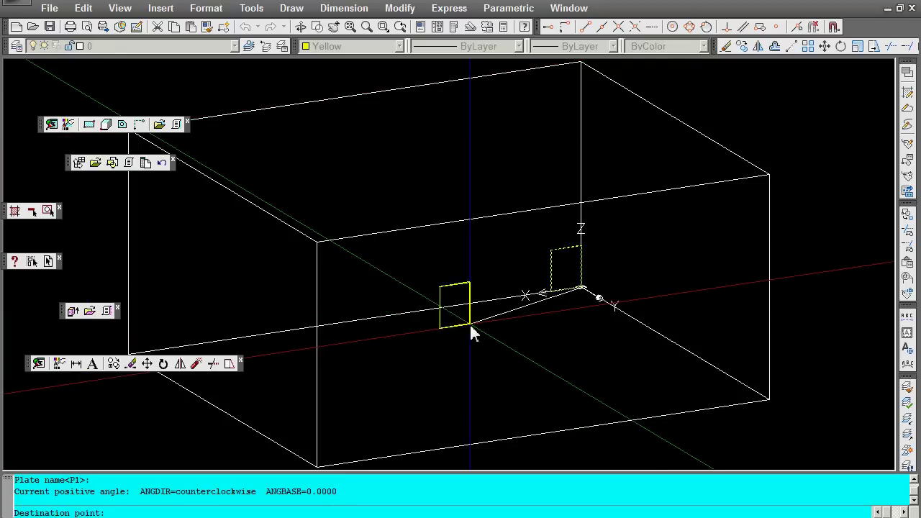
pyautogui.click(429, 368)
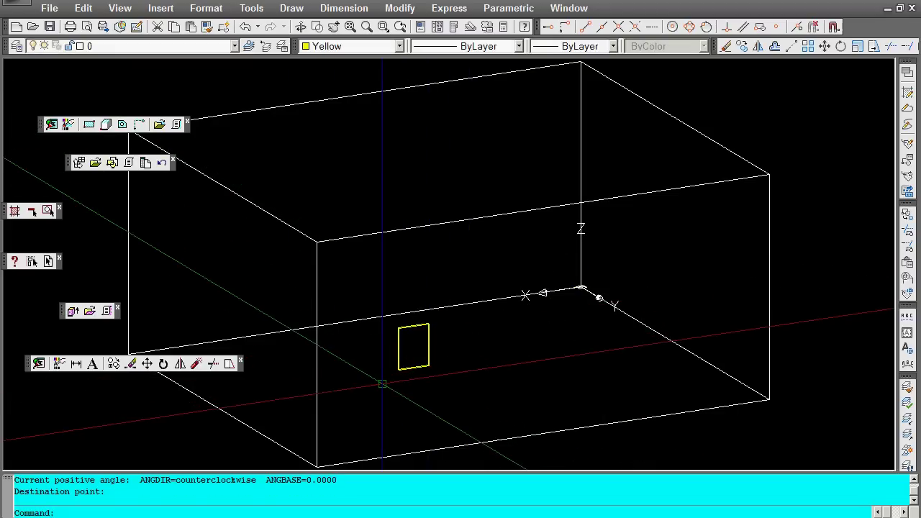
pyautogui.scroll(2, 383, 385)
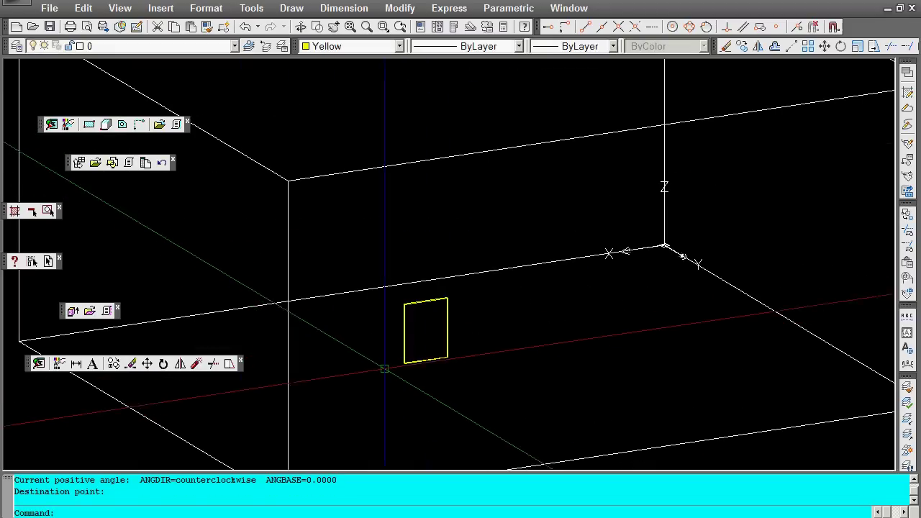
# - Change the plate material from 1-2-3-4 to Eger-1-ST4-U720
pyautogui.click(51, 126)
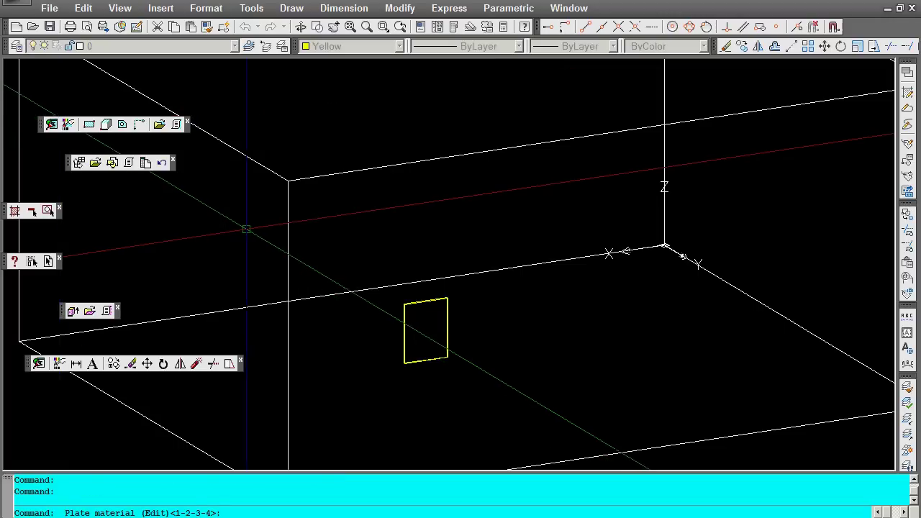
pyautogui.write('e')
pyautogui.press('Return')
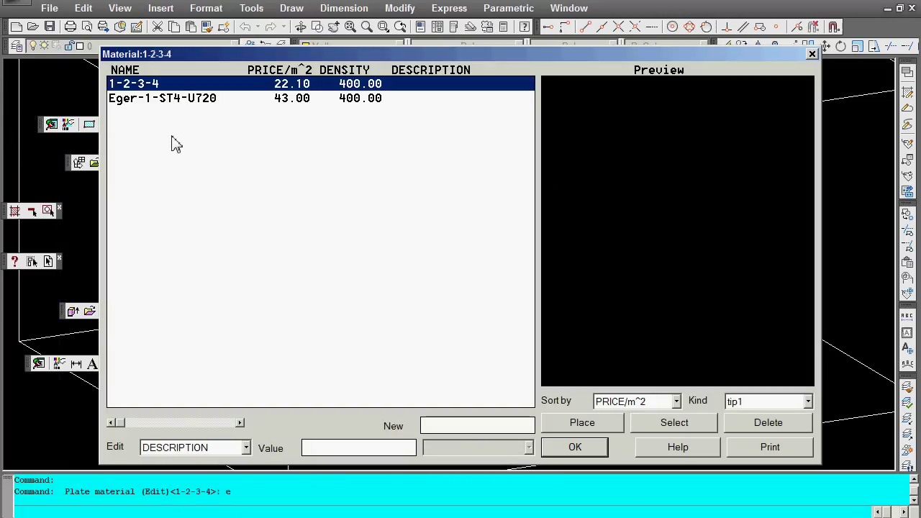
pyautogui.click(149, 100)
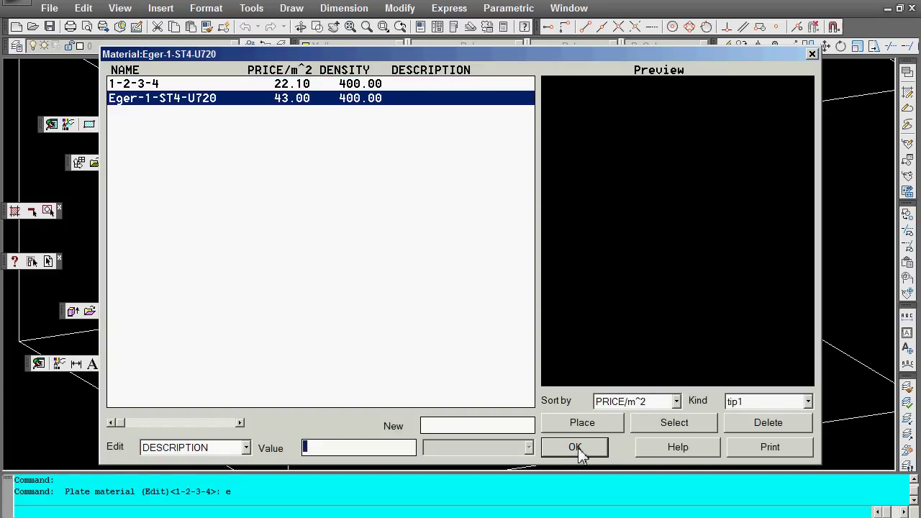
pyautogui.click(575, 447)
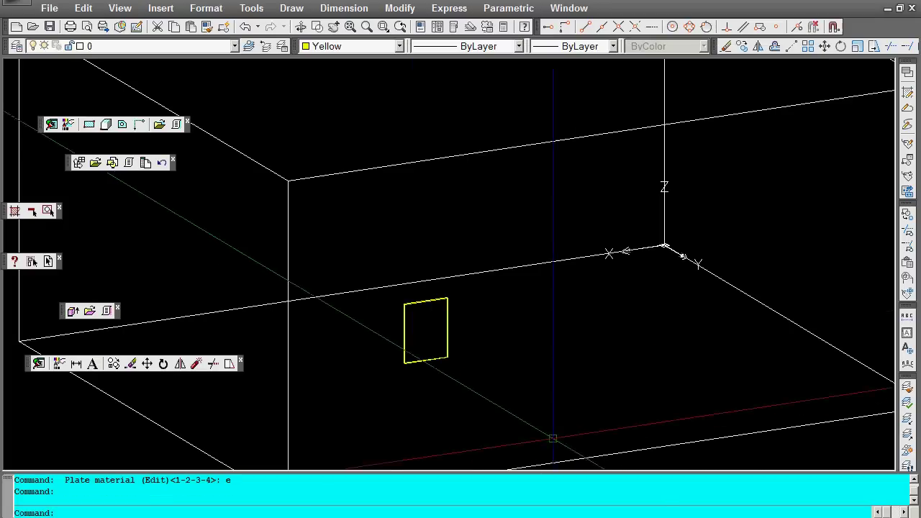
# - Add plate P2 from two edges of the existing plate P1
pyautogui.click(105, 124)
pyautogui.scroll(3, 393, 351)
pyautogui.scroll(3, 396, 350)
pyautogui.scroll(4, 400, 345)
pyautogui.click(414, 336)
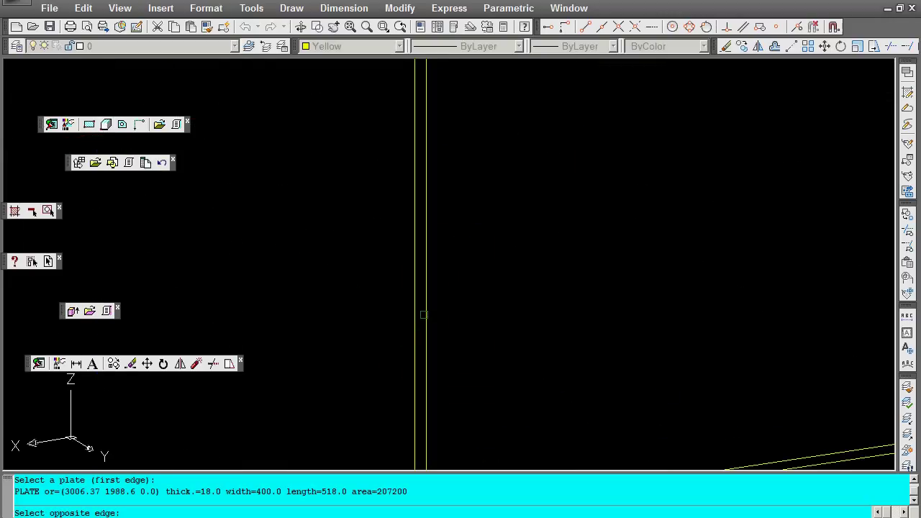
pyautogui.click(424, 315)
pyautogui.scroll(-3, 425, 314)
pyautogui.scroll(-2, 444, 290)
pyautogui.scroll(-3, 444, 290)
pyautogui.scroll(-2, 504, 321)
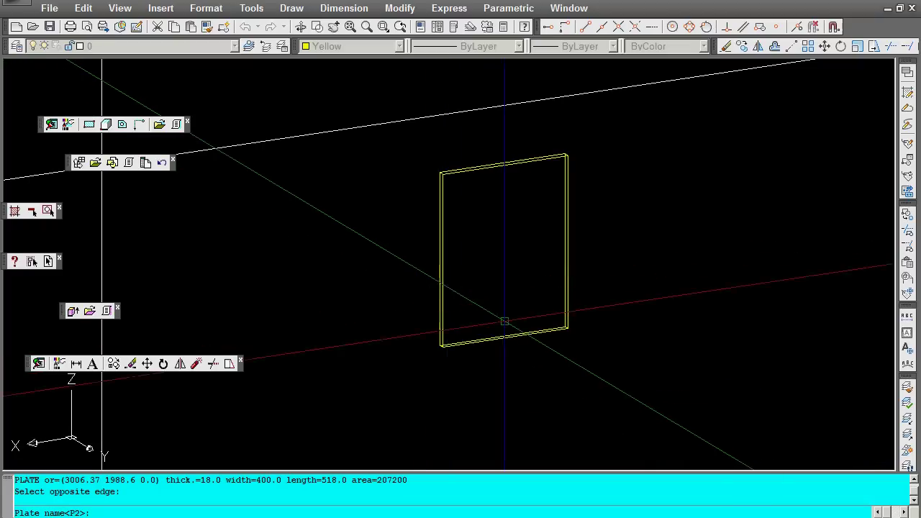
pyautogui.press('Return')
pyautogui.press('Return')
pyautogui.press('Return')
pyautogui.press('Return')
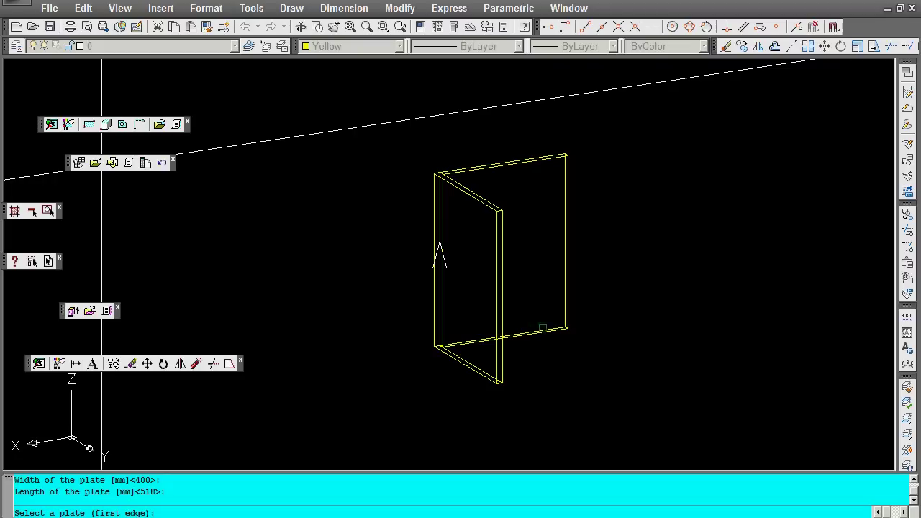
# - Add plate P3 from two plate edges, 18 mm thick, 400 wide, 518 long
pyautogui.scroll(3, 577, 279)
pyautogui.scroll(2, 547, 310)
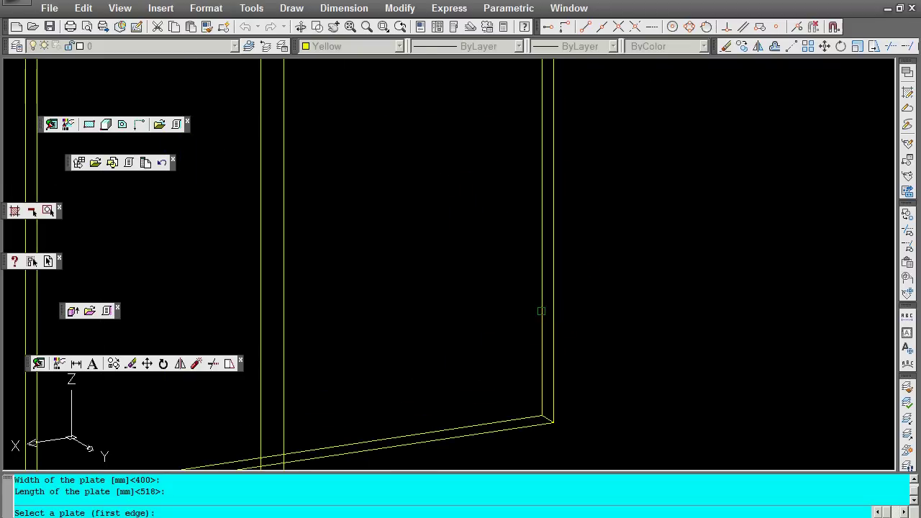
pyautogui.click(542, 310)
pyautogui.click(552, 312)
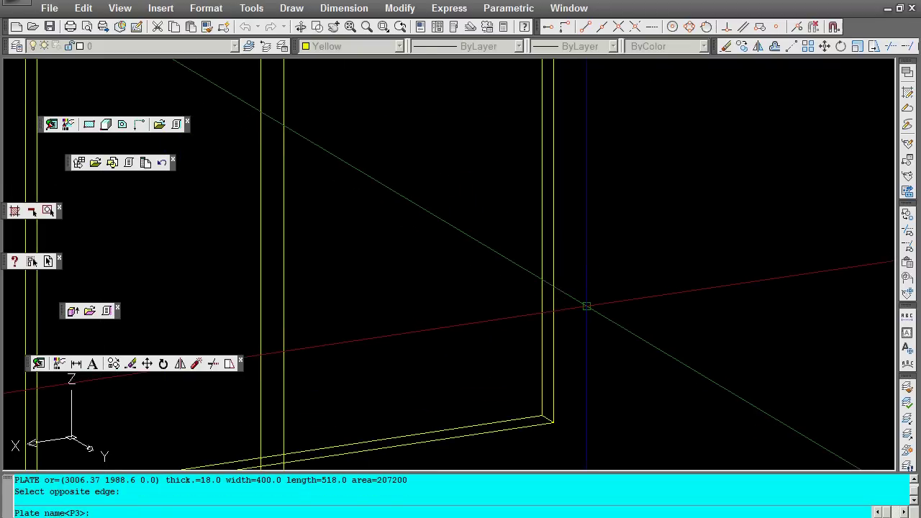
pyautogui.press('Return')
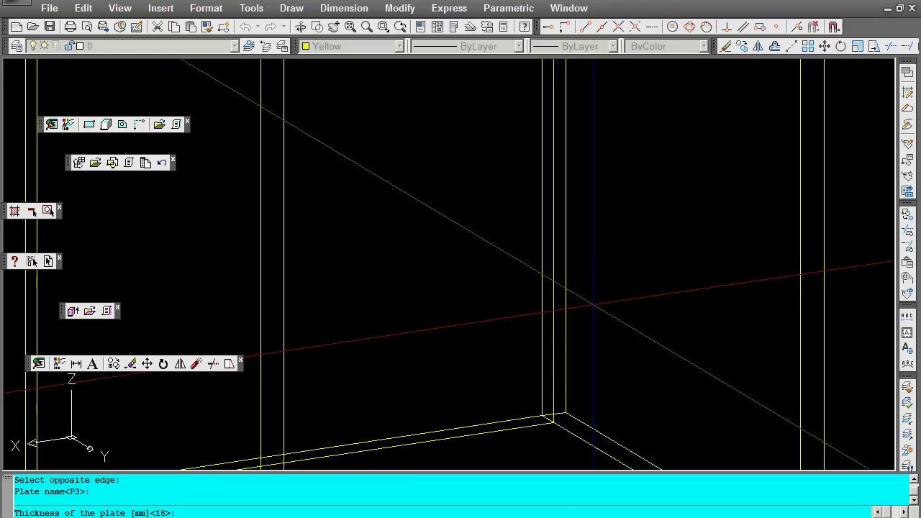
pyautogui.press('Return')
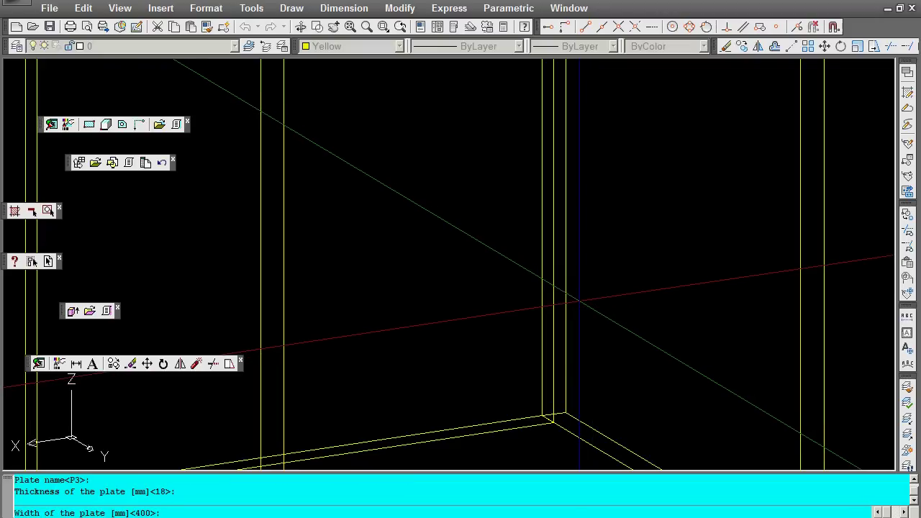
pyautogui.press('Return')
pyautogui.press('Return')
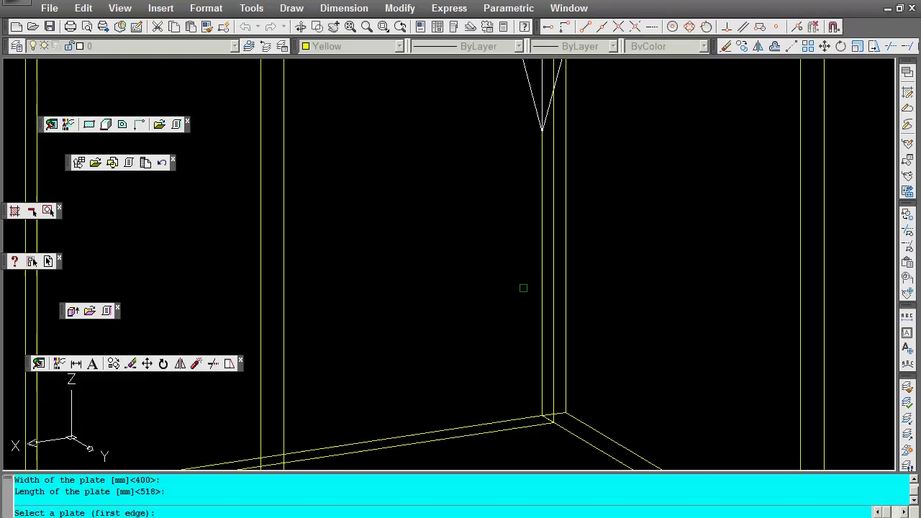
pyautogui.press('Return')
pyautogui.scroll(-3, 523, 288)
pyautogui.scroll(-3, 492, 273)
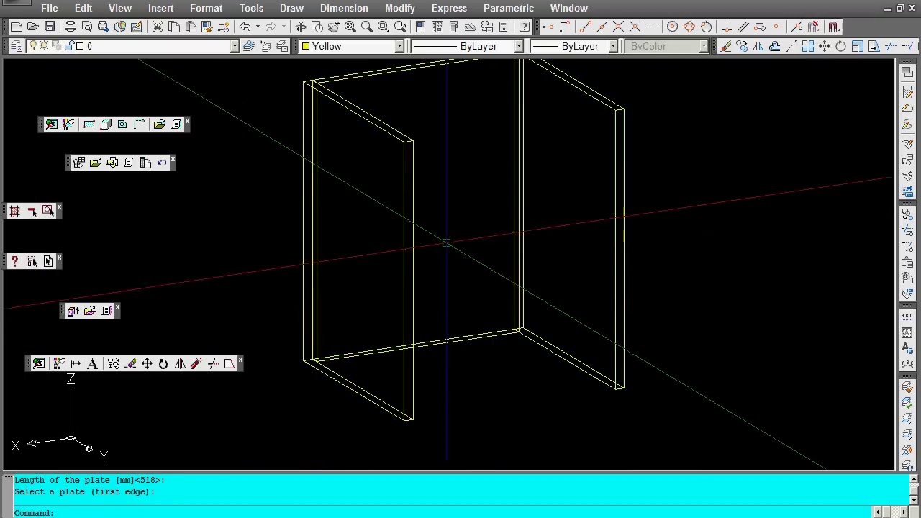
# - Resize the right-hand plate's width from 400 mm to 300 mm
pyautogui.moveTo(458, 241); pyautogui.dragTo(461, 267, button='middle')
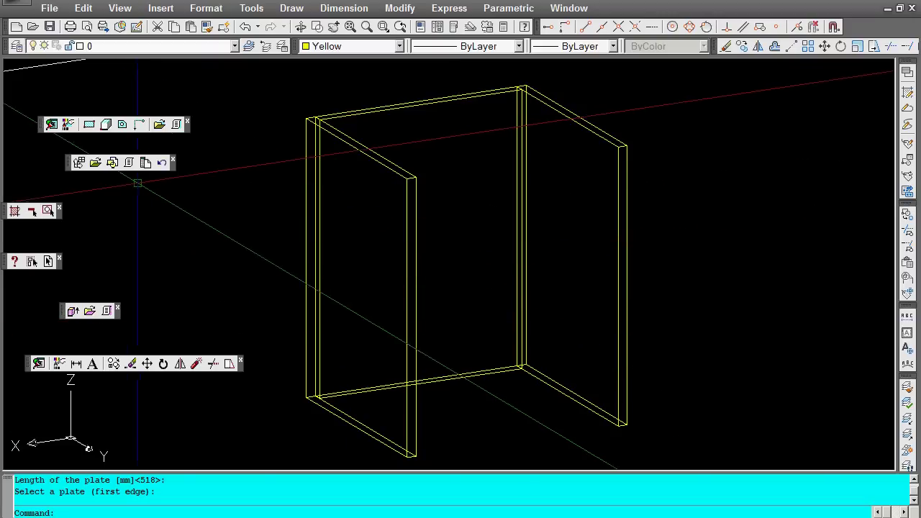
pyautogui.click(77, 364)
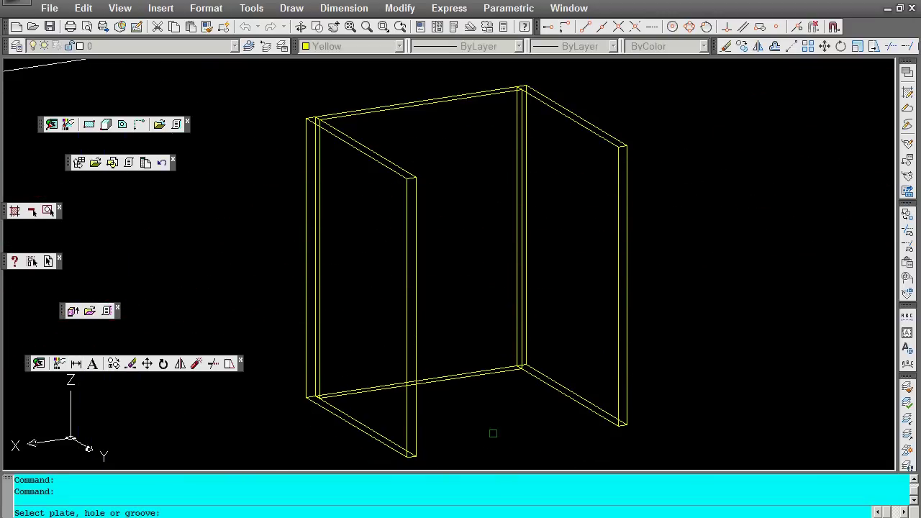
pyautogui.click(557, 393)
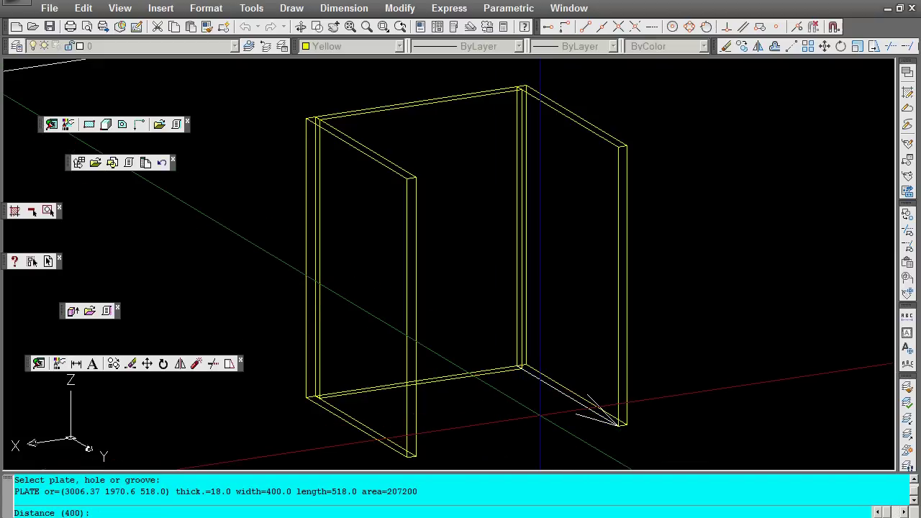
pyautogui.write('300')
pyautogui.press('Return')
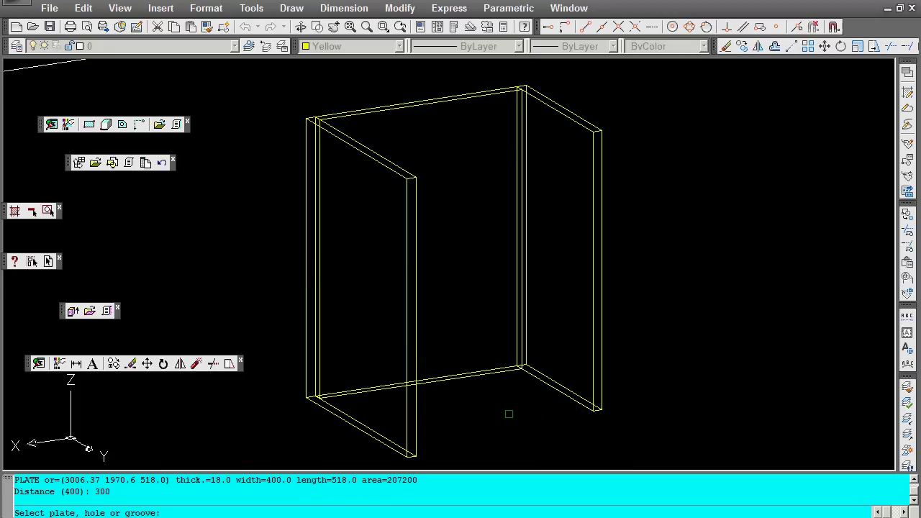
pyautogui.press('Return')
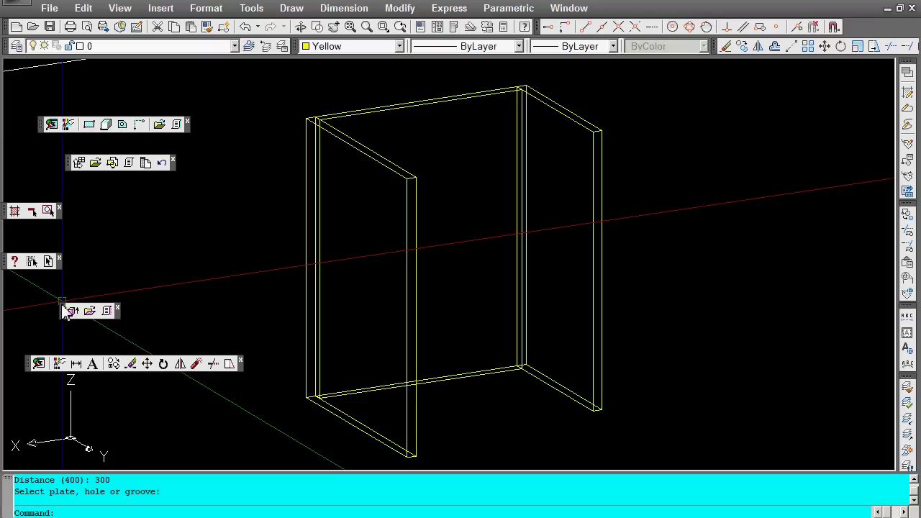
# - Drill a 4×5 grid of 8 mm, 15 mm deep holes, 64 mm X step, 30°/90° axes
pyautogui.click(47, 211)
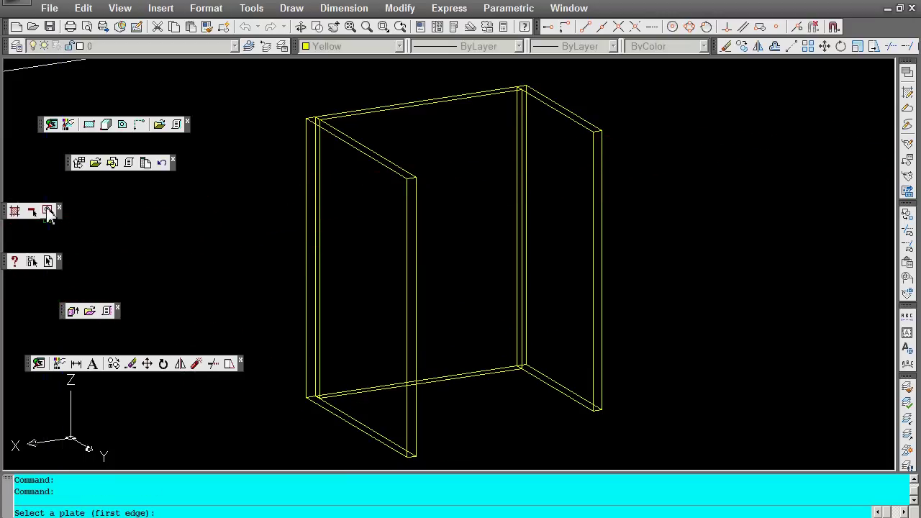
pyautogui.scroll(3, 360, 446)
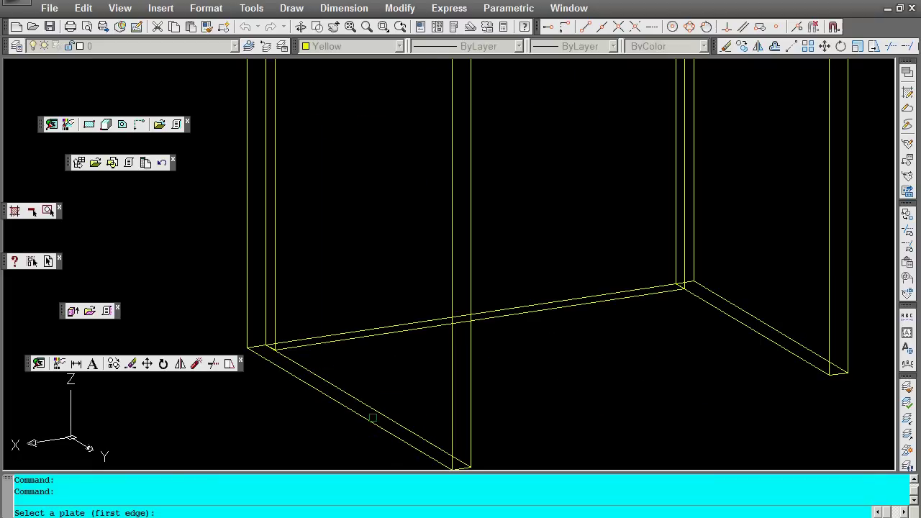
pyautogui.click(386, 413)
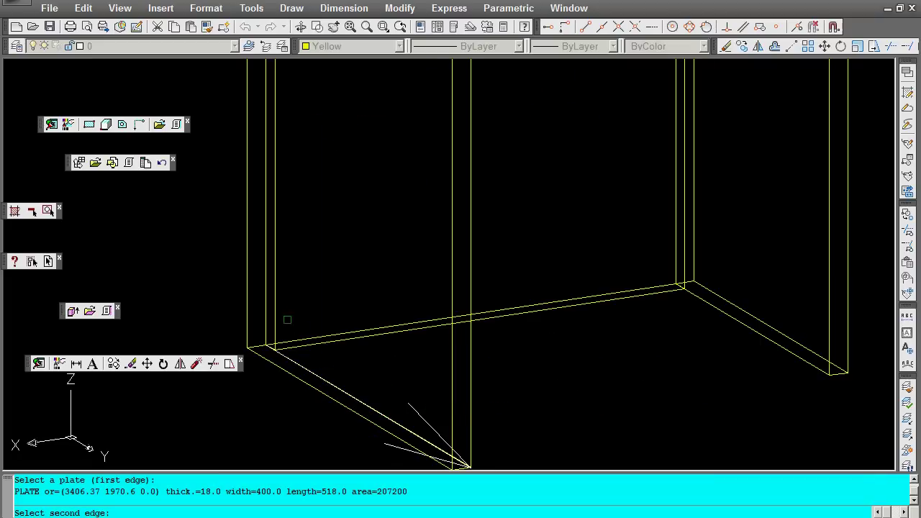
pyautogui.click(268, 285)
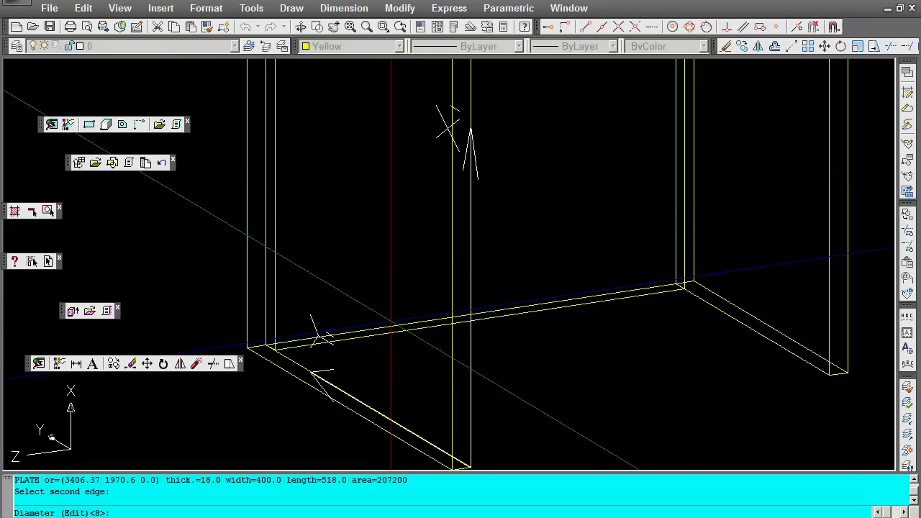
pyautogui.press('Return')
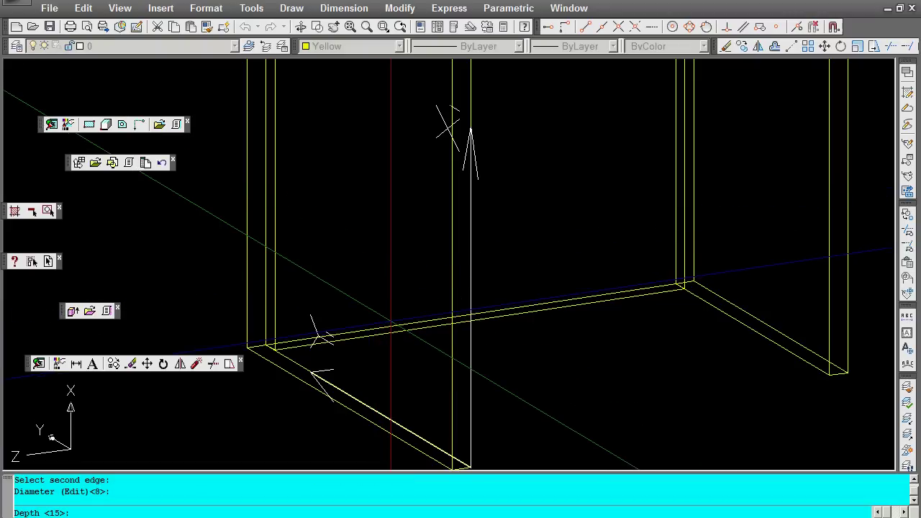
pyautogui.press('Return')
pyautogui.press('Return')
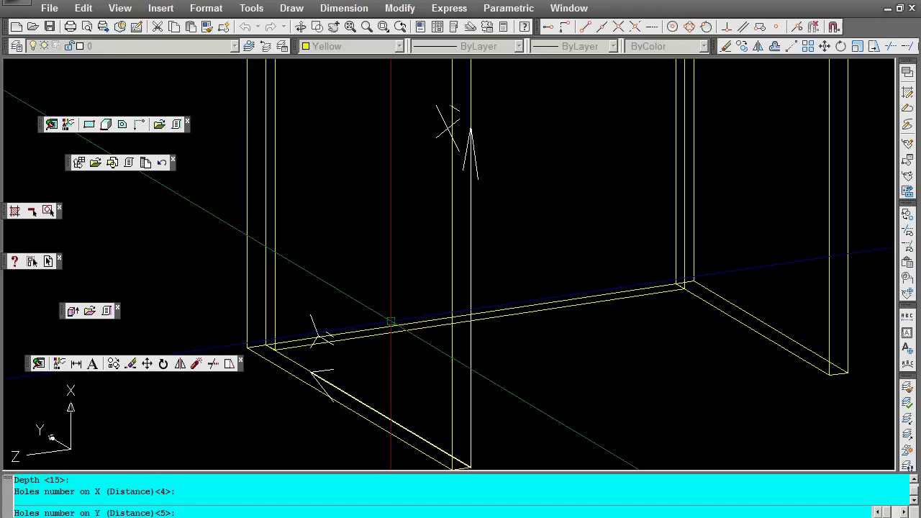
pyautogui.press('Return')
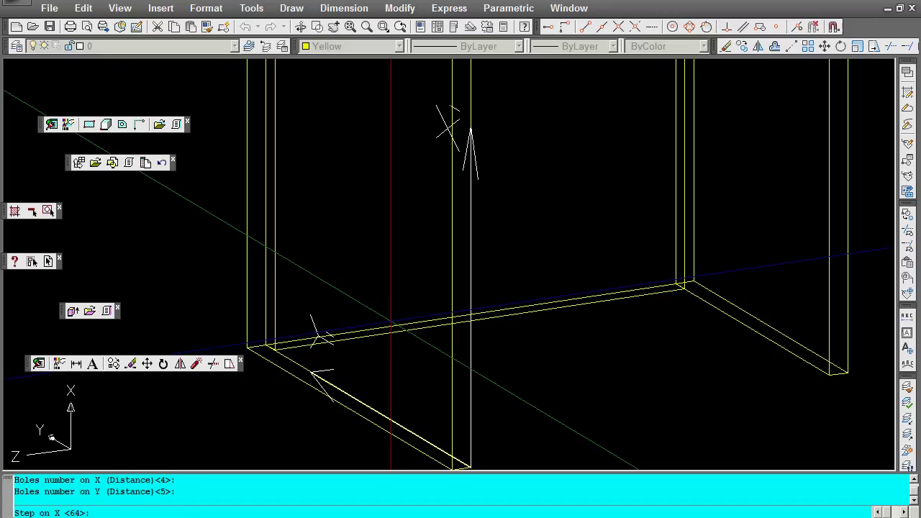
pyautogui.press('Return')
pyautogui.press('Return')
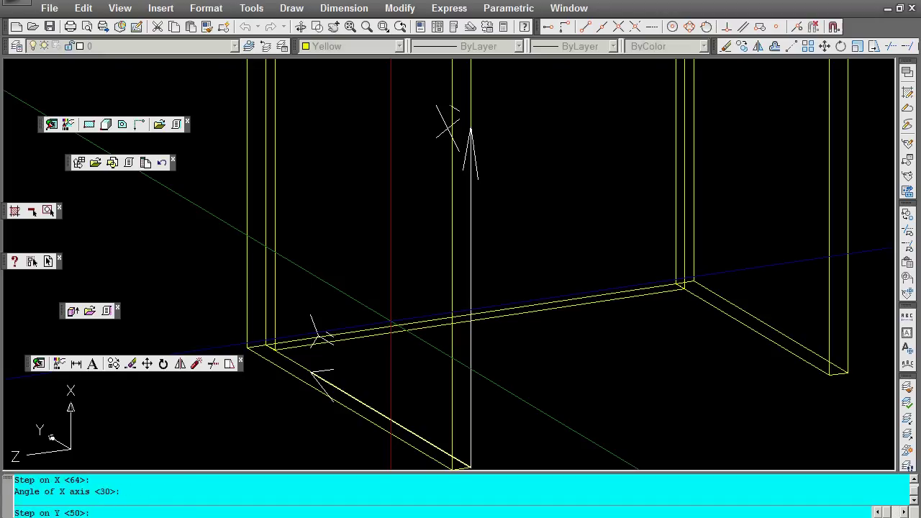
pyautogui.press('Return')
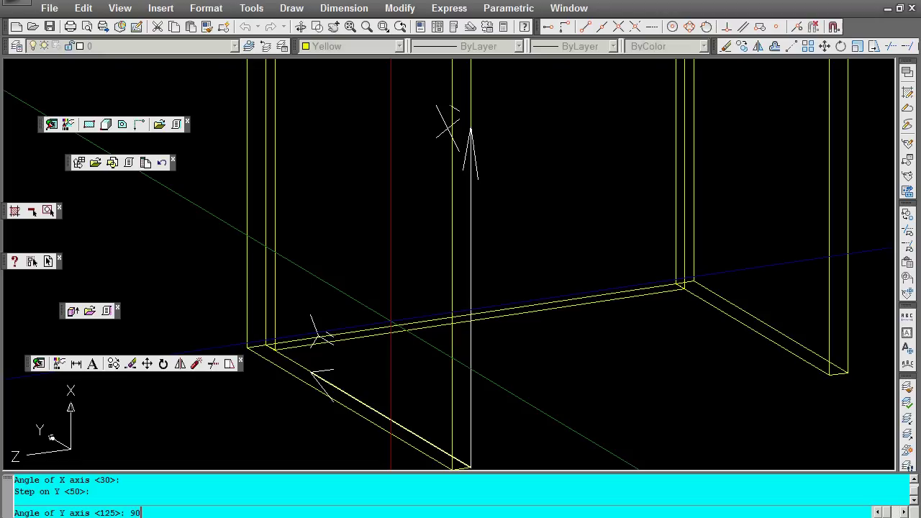
pyautogui.press('Return')
pyautogui.press('Return')
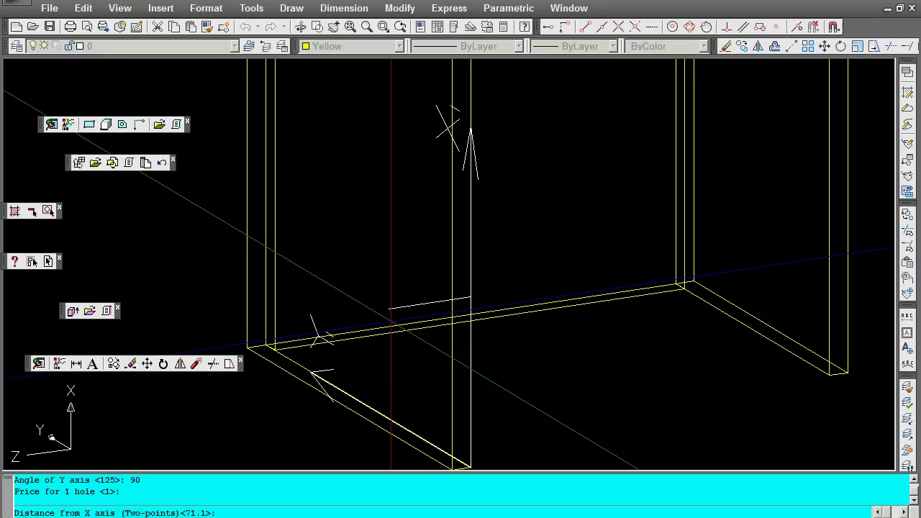
pyautogui.press('Return')
pyautogui.press('Return')
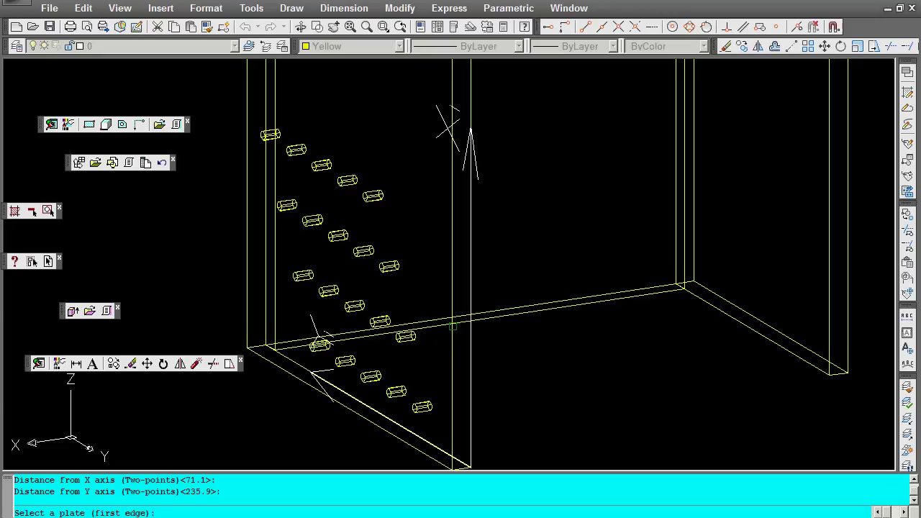
pyautogui.press('Escape')
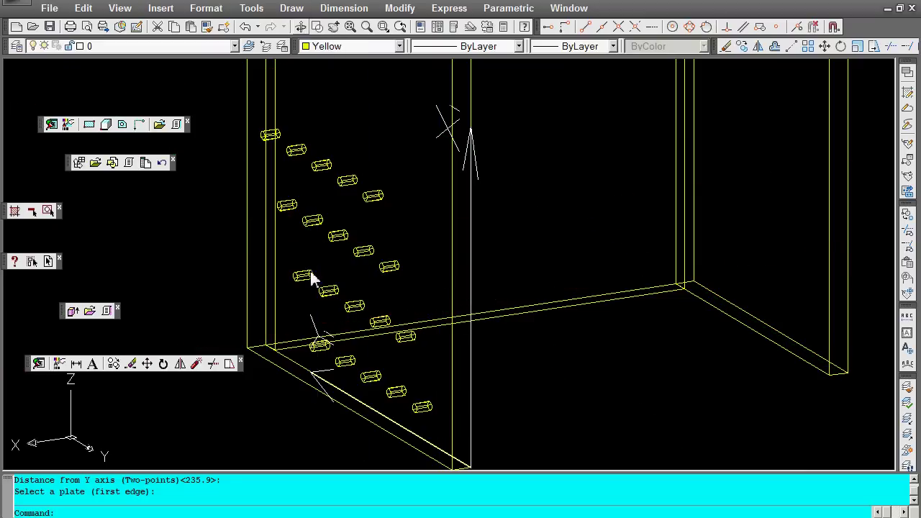
# - Set the hole grid's X axis angle to 0°, keeping 8 mm diameter, 15 mm depth, 50 mm Y step
pyautogui.moveTo(322, 367)
pyautogui.keyDown('shift'); pyautogui.mouseDown(button='middle')
pyautogui.moveTo(422, 339)
pyautogui.moveTo(345, 333)
pyautogui.moveTo(336, 349)
pyautogui.moveTo(399, 286)
pyautogui.moveTo(382, 276)
pyautogui.moveTo(430, 287)
pyautogui.moveTo(428, 301)
pyautogui.mouseUp(button='middle'); pyautogui.keyUp('shift')
pyautogui.rightClick(426, 299)
pyautogui.click(453, 307)
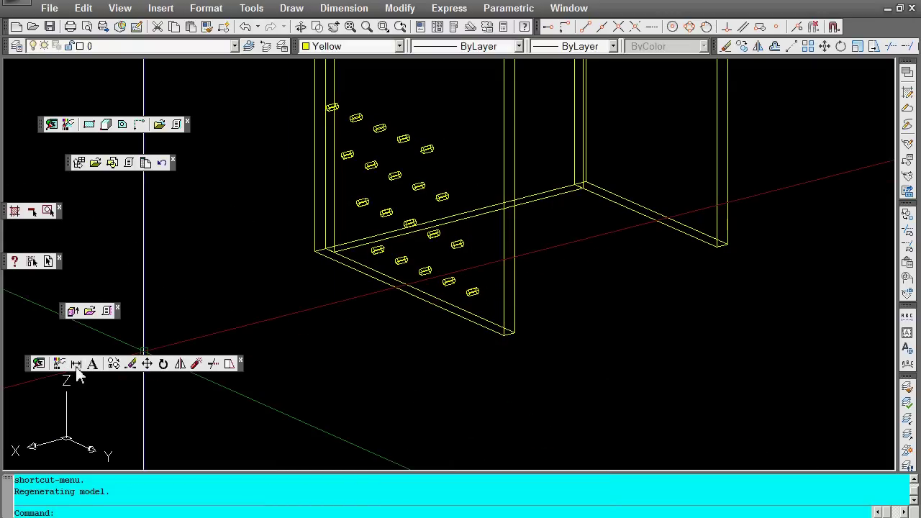
pyautogui.click(76, 365)
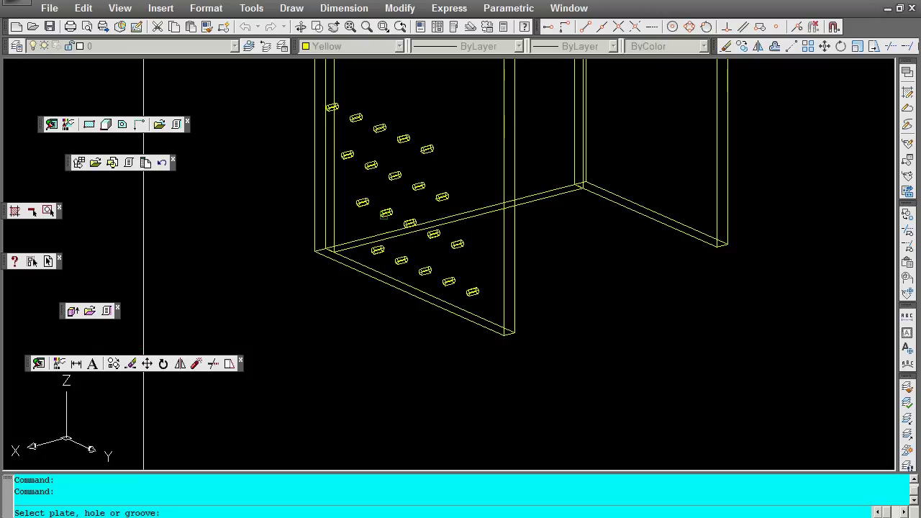
pyautogui.click(394, 260)
pyautogui.press('Return')
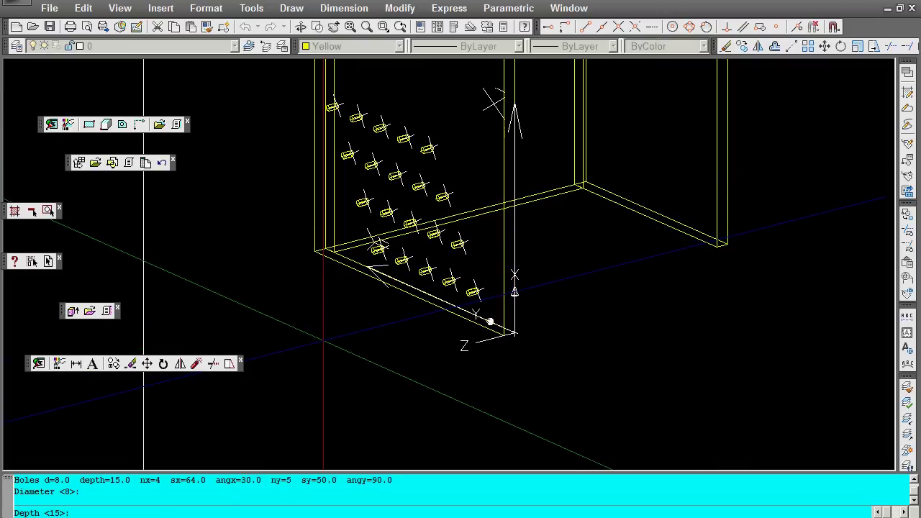
pyautogui.press('Return')
pyautogui.press('Return')
pyautogui.write('0')
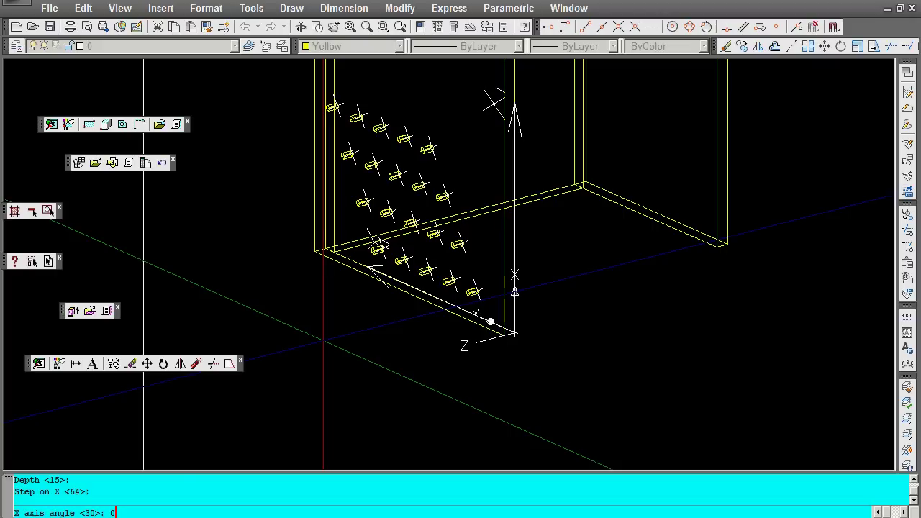
pyautogui.press('Return')
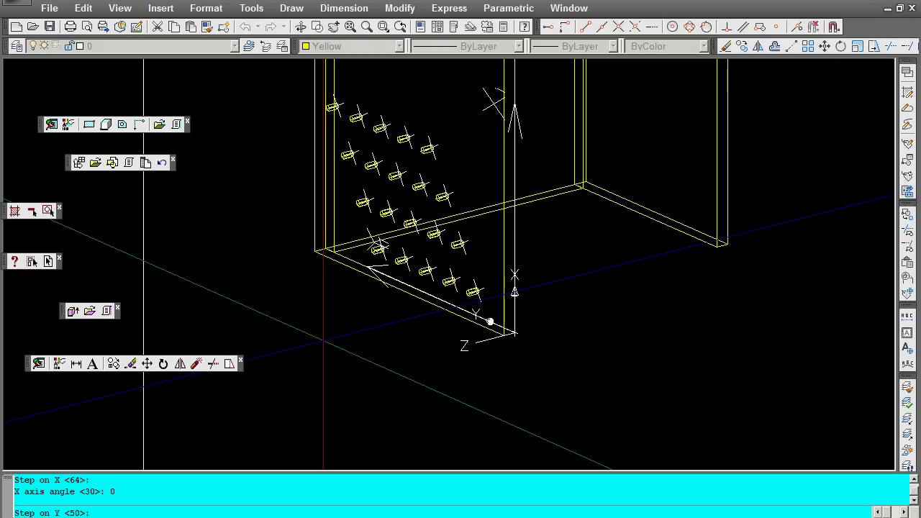
pyautogui.press('Return')
pyautogui.press('Return')
pyautogui.press('Return')
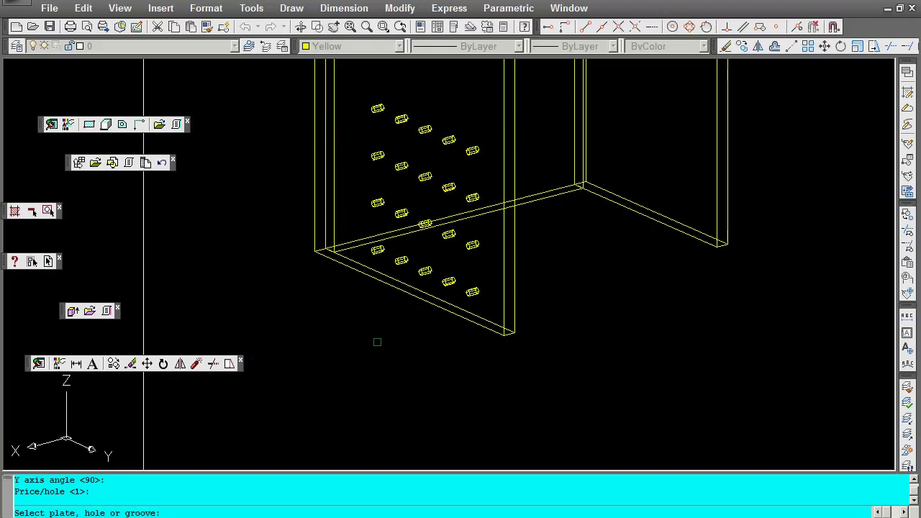
pyautogui.press('Return')
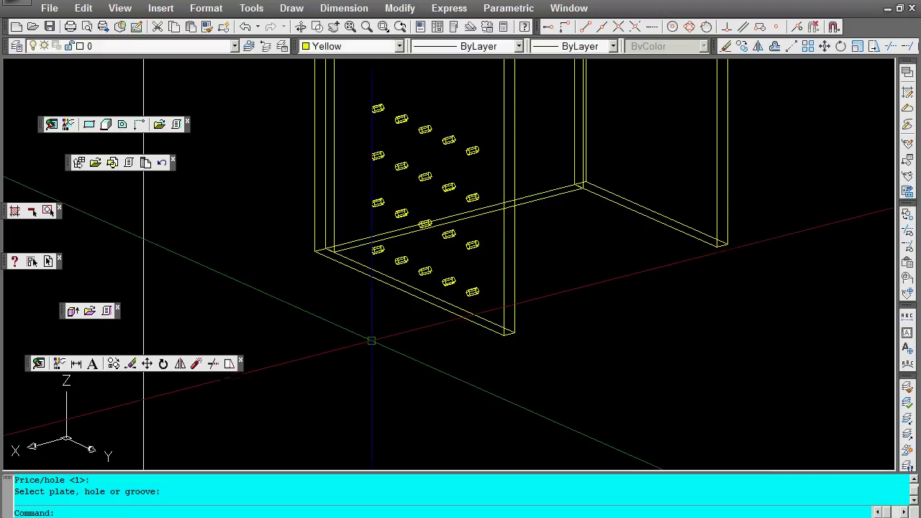
pyautogui.scroll(-3, 345, 352)
pyautogui.scroll(-1, 342, 359)
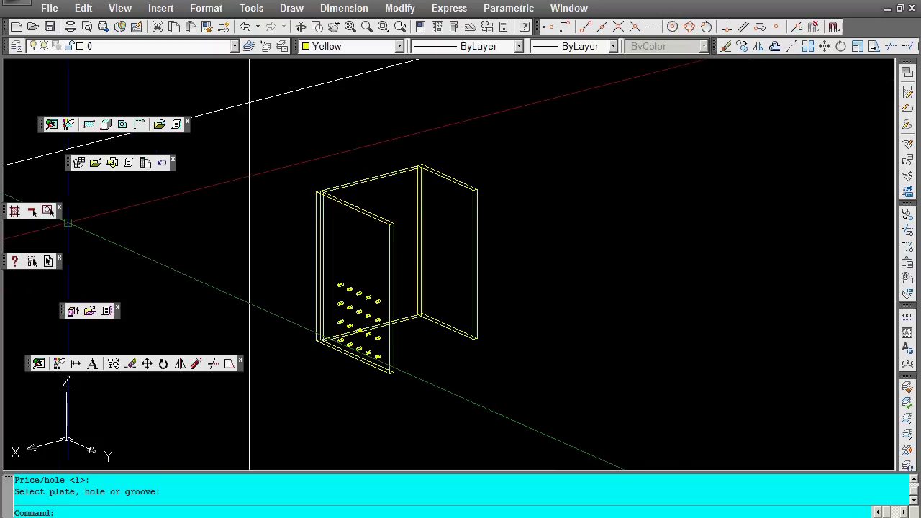
# - Cut a 5 wide, 8 deep, 100 long groove into the right side plate, keeping the default angle and offsets
pyautogui.click(34, 214)
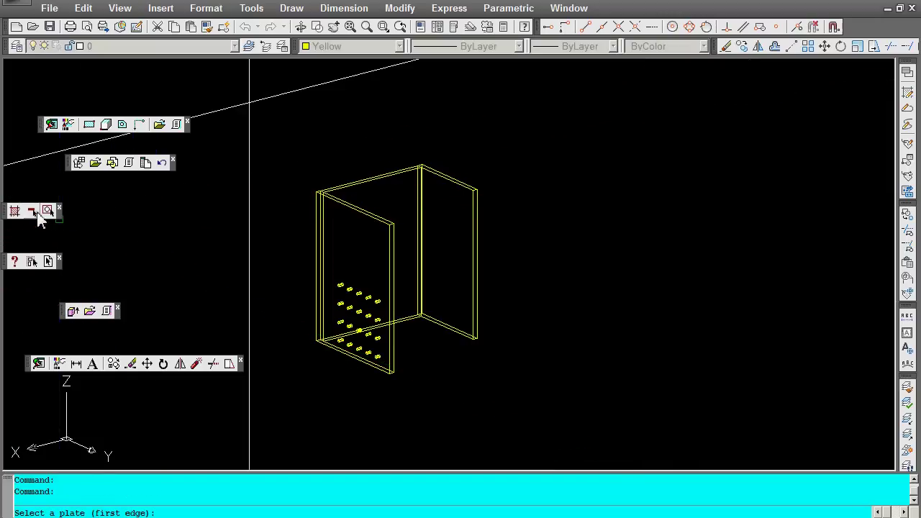
pyautogui.scroll(3, 452, 333)
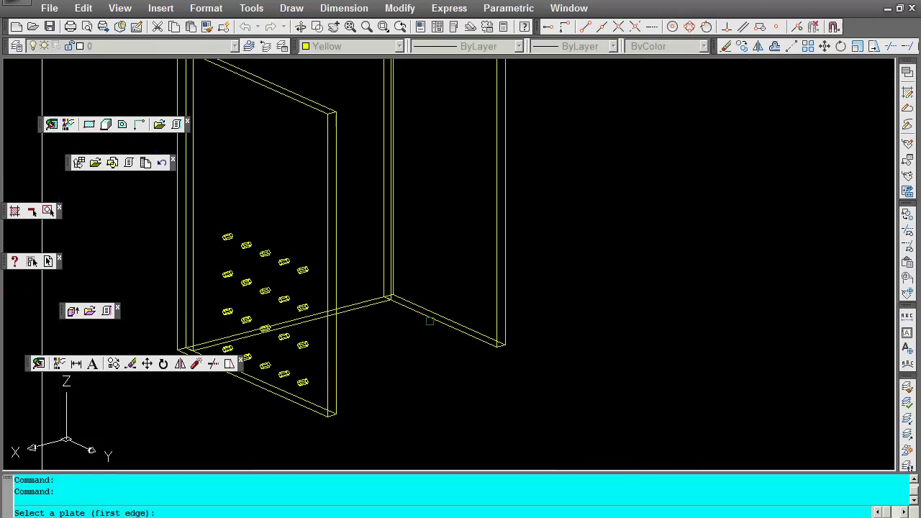
pyautogui.click(429, 321)
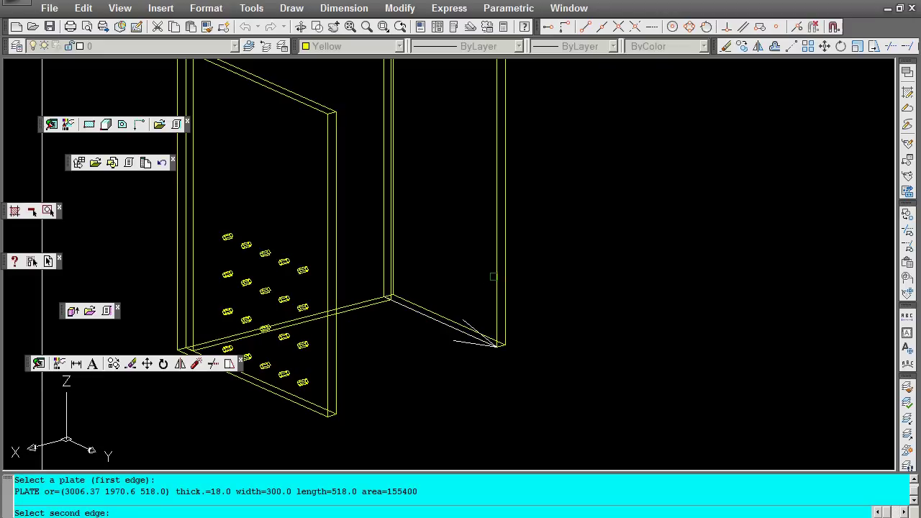
pyautogui.click(496, 275)
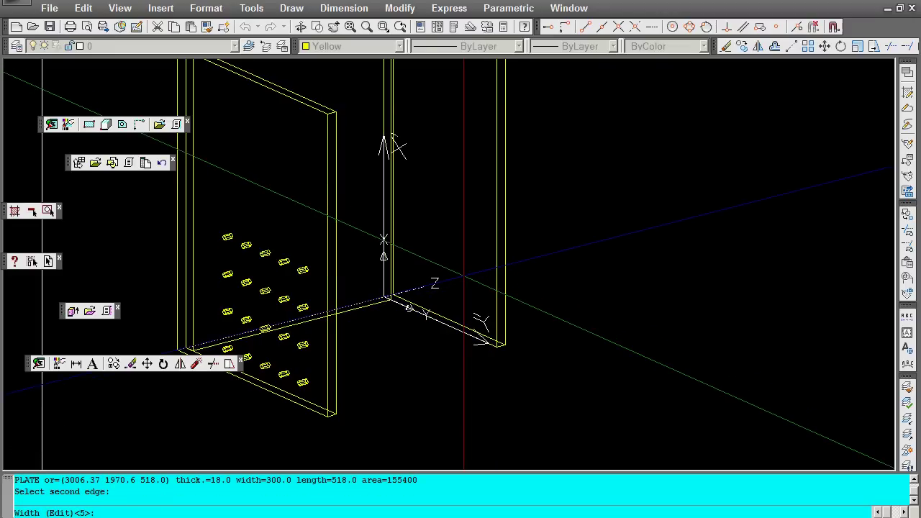
pyautogui.press('Return')
pyautogui.press('Return')
pyautogui.press('Return')
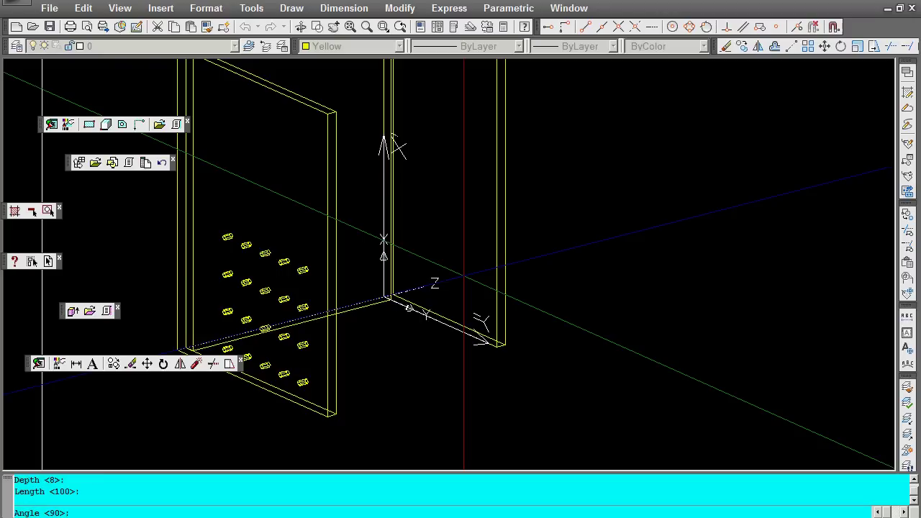
pyautogui.press('Return')
pyautogui.press('Return')
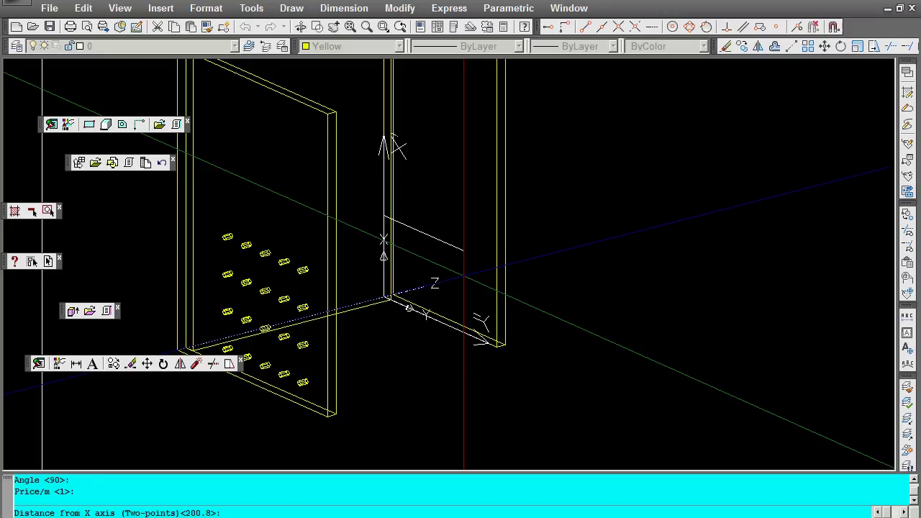
pyautogui.press('Return')
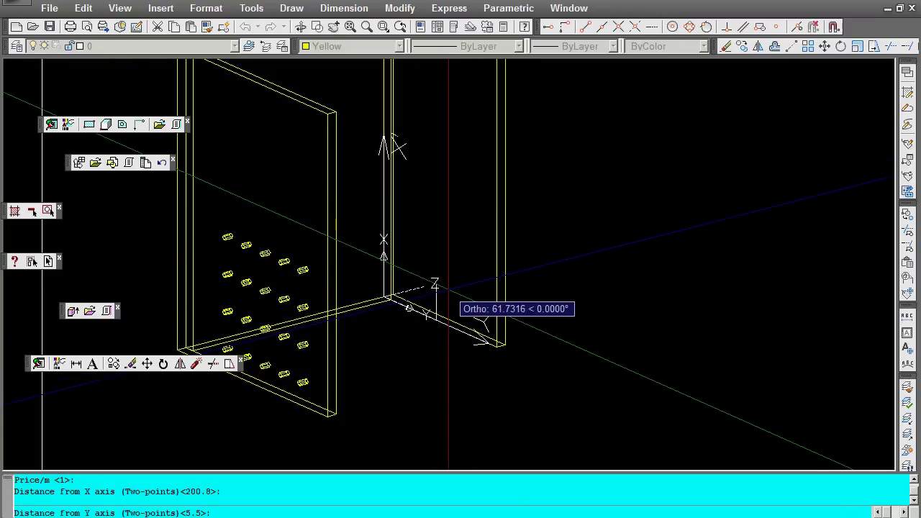
pyautogui.press('Return')
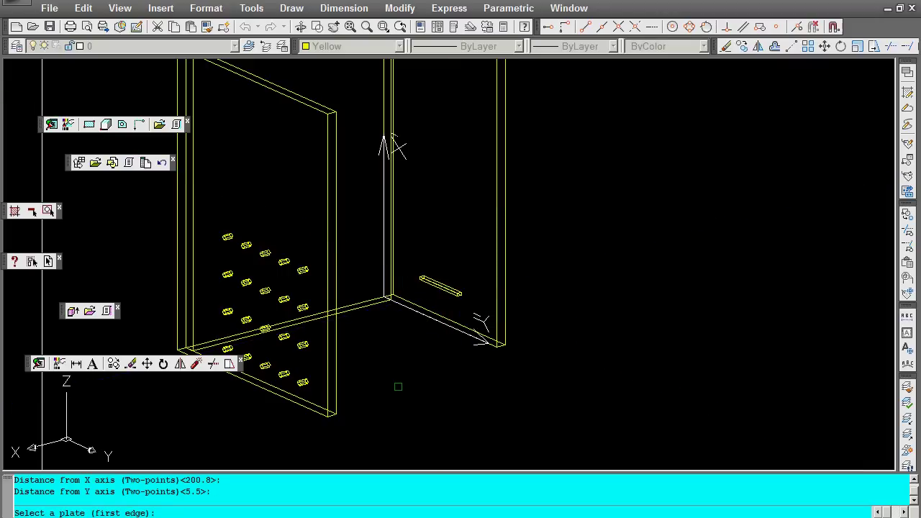
pyautogui.press('Return')
pyautogui.moveTo(398, 386); pyautogui.dragTo(553, 410, button='middle')
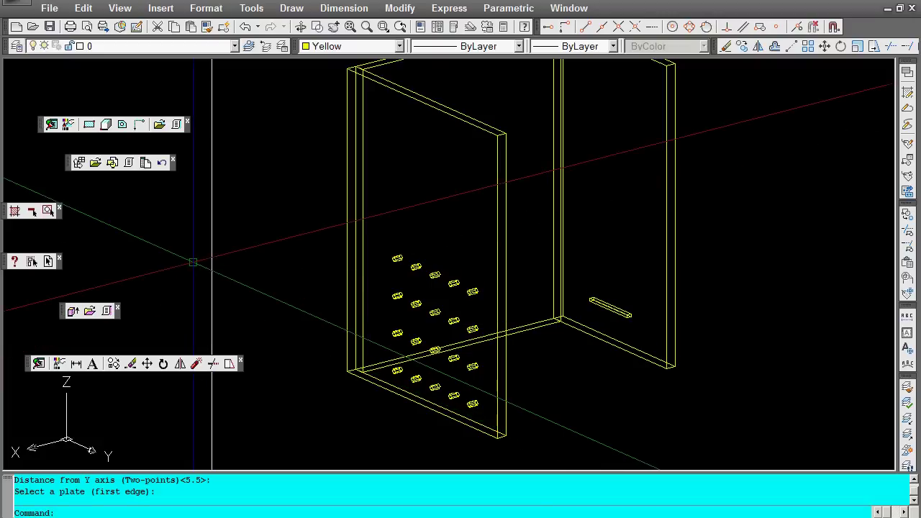
# - Assign Drept-28x2 edging to the top edge of the 400×518 cabinet plate
pyautogui.click(14, 212)
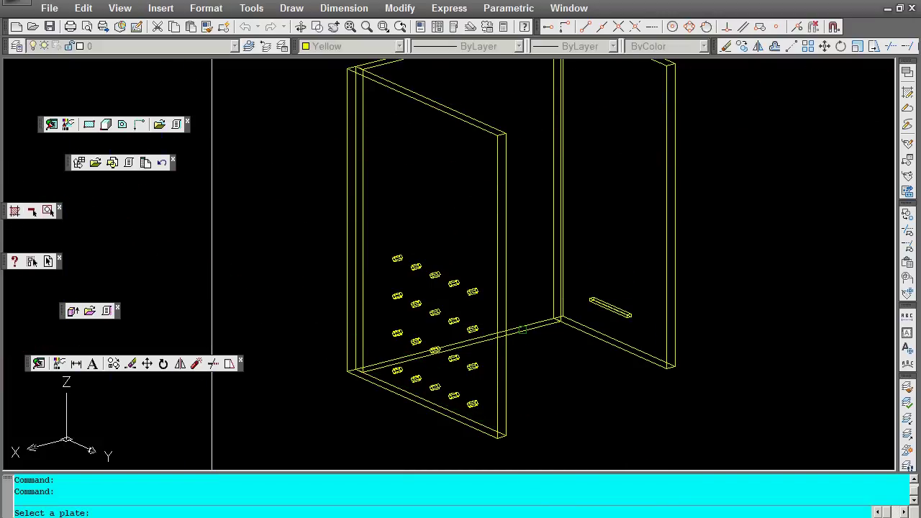
pyautogui.click(523, 329)
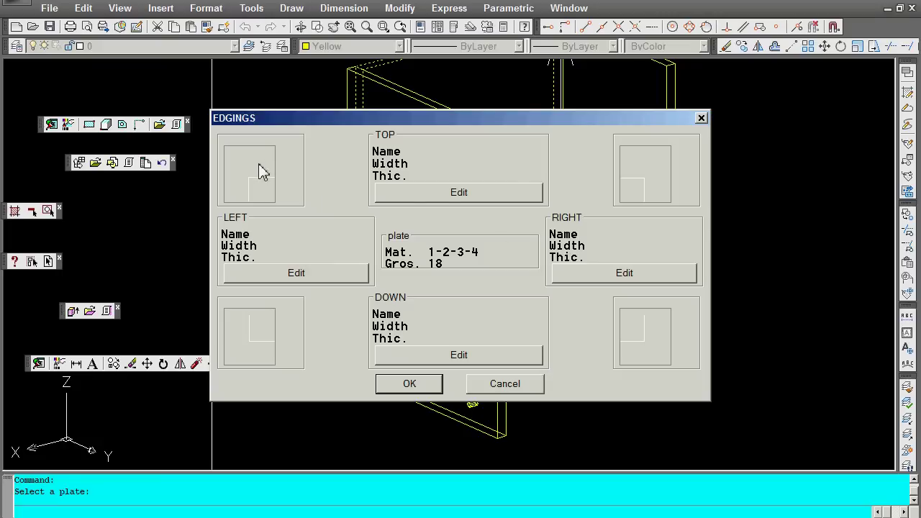
pyautogui.click(473, 204)
pyautogui.click(160, 128)
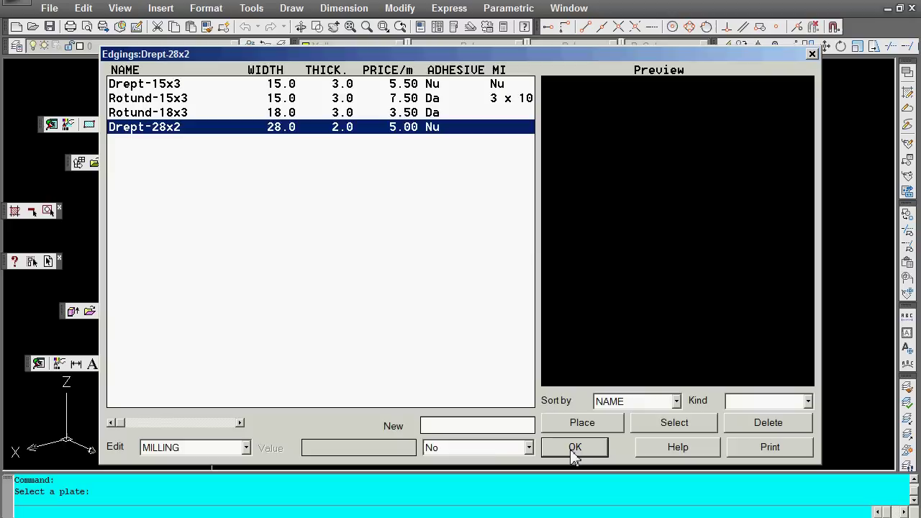
pyautogui.click(575, 447)
pyautogui.click(411, 384)
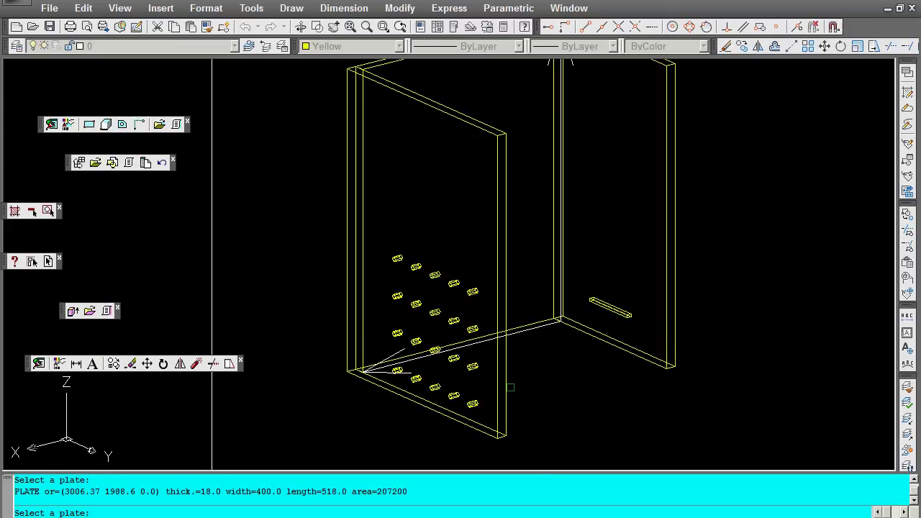
pyautogui.press('Return')
pyautogui.scroll(-2, 547, 310)
pyautogui.moveTo(551, 304); pyautogui.dragTo(527, 339, button='middle')
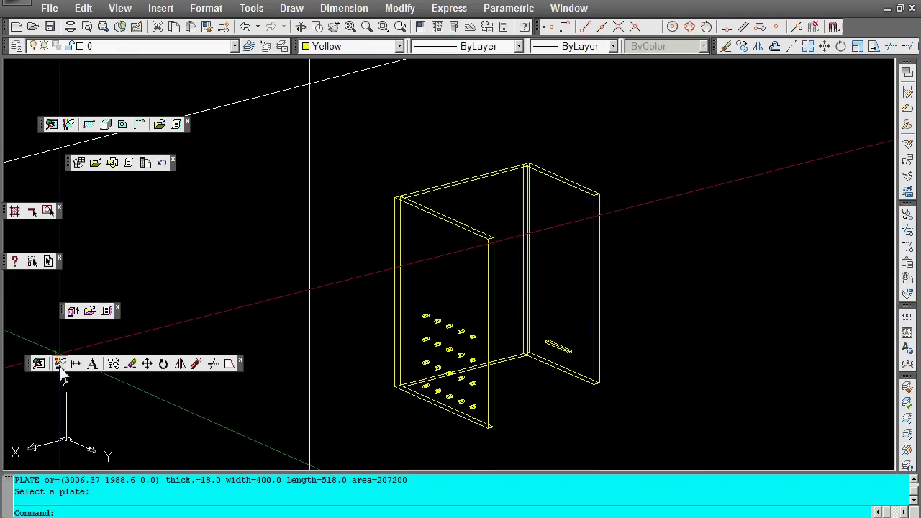
# - Recolour the cabinet's top plate to colour 3 (green)
pyautogui.click(60, 365)
pyautogui.click(460, 180)
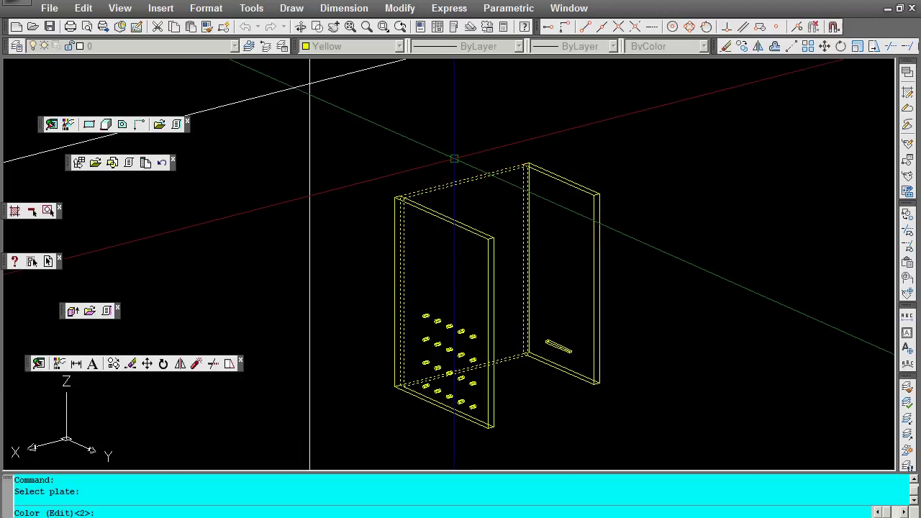
pyautogui.write('3')
pyautogui.press('Return')
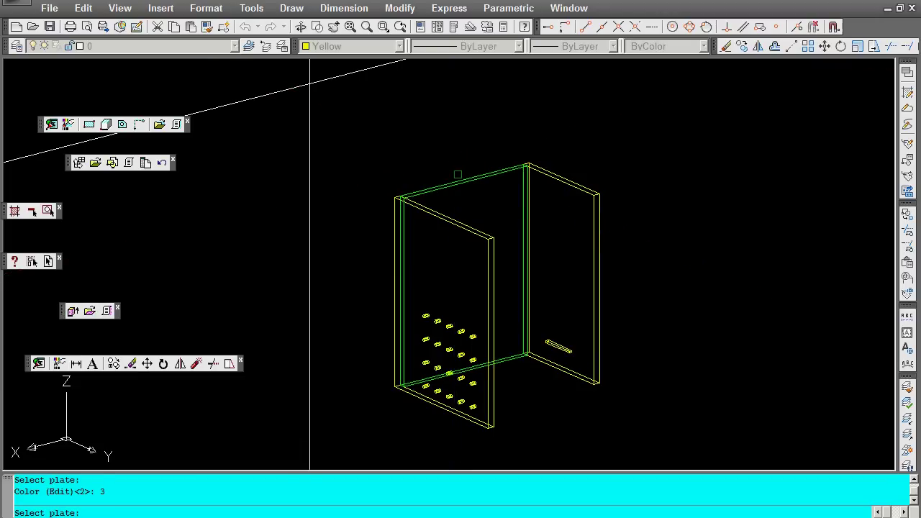
pyautogui.press('Return')
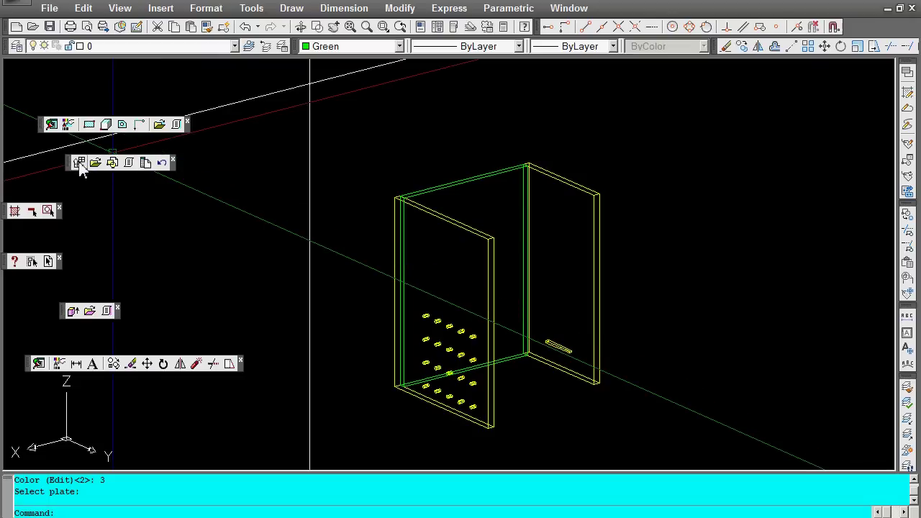
# - Run a FURNIT command on the cabinet plates, window-selecting all of them and confirming
pyautogui.click(81, 164)
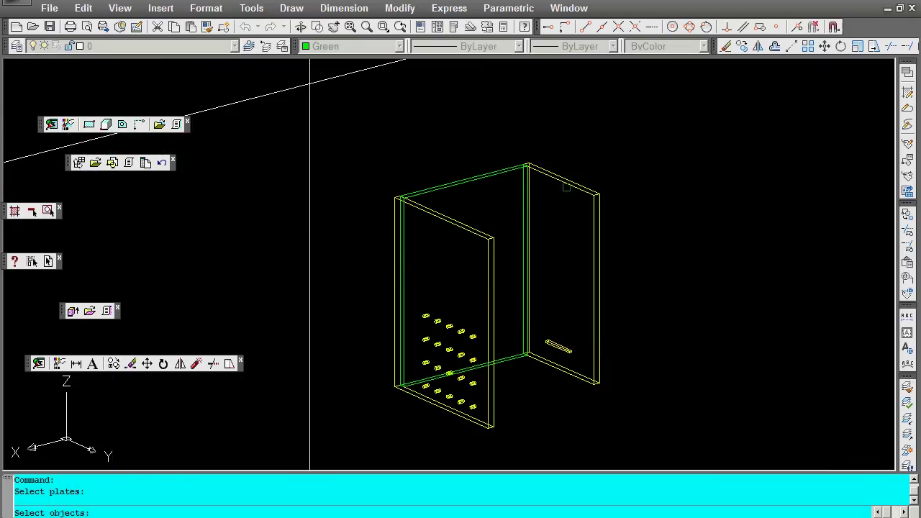
pyautogui.click(632, 135)
pyautogui.click(353, 297)
pyautogui.press('Return')
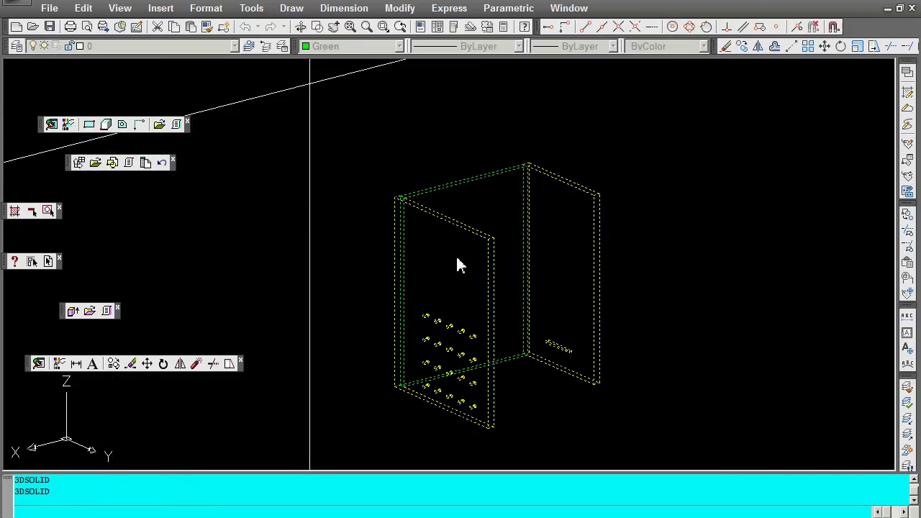
# - Generate 2D drawings of the cabinet body, named ex1, at the 390×280 sheet size
pyautogui.click(148, 164)
pyautogui.click(407, 191)
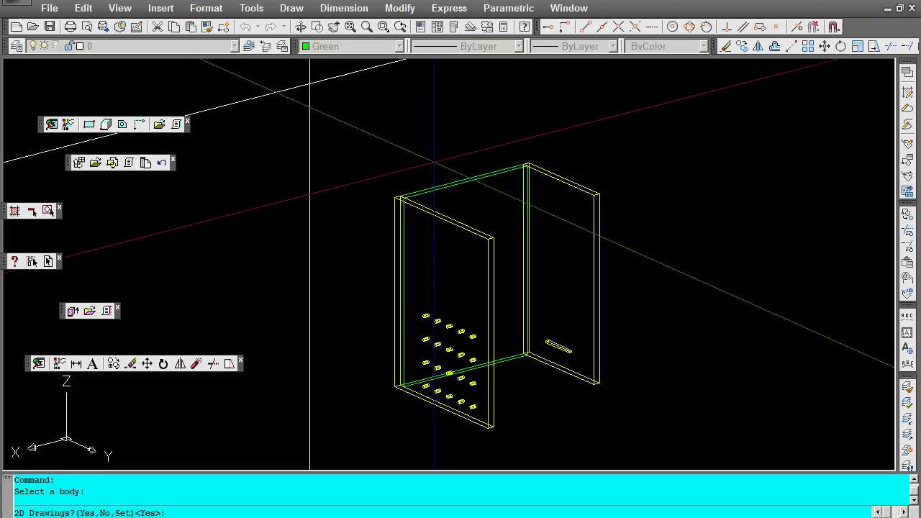
pyautogui.press('Return')
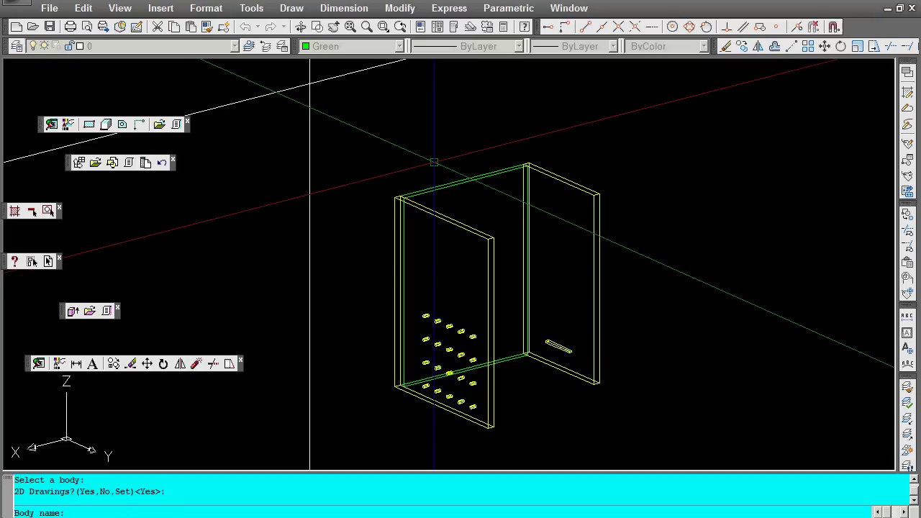
pyautogui.write('ex1')
pyautogui.press('Return')
pyautogui.press('Return')
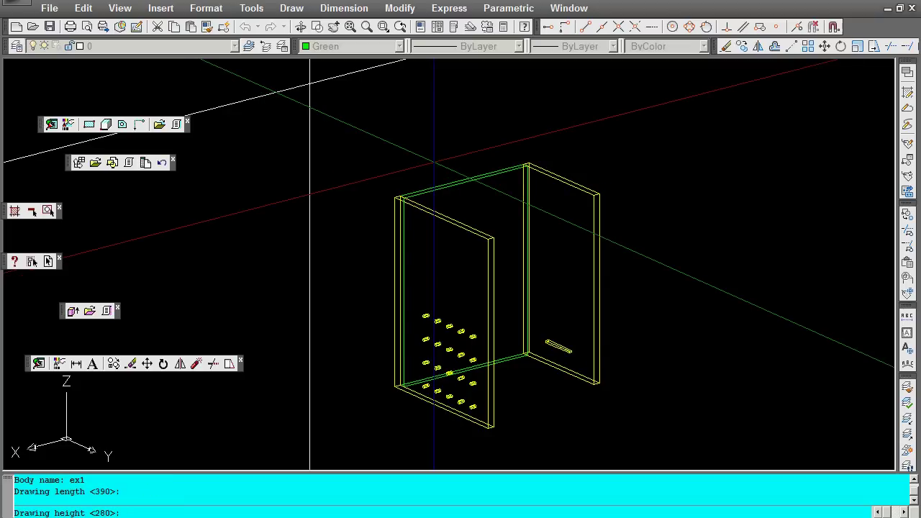
pyautogui.press('Return')
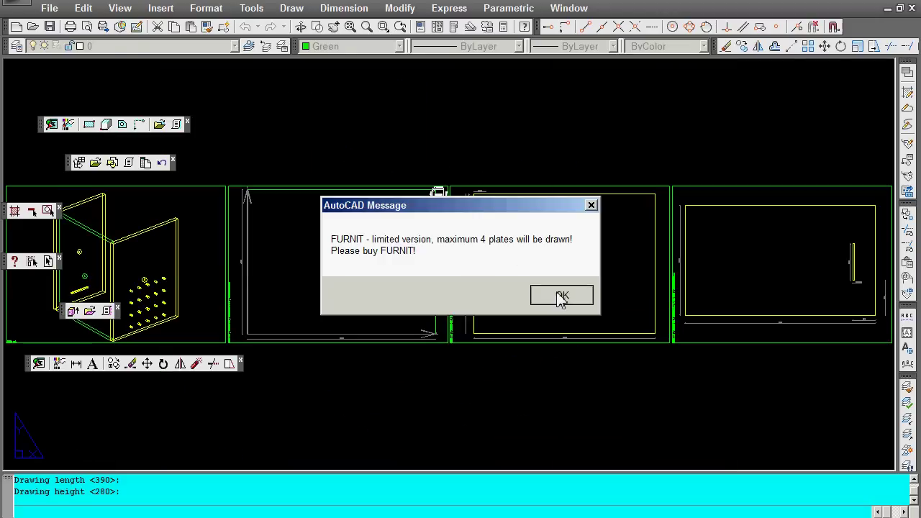
pyautogui.click(559, 296)
# - Pan and zoom across the generated isometric, flat and side-view drawing sheets to inspect them
pyautogui.moveTo(339, 283); pyautogui.dragTo(668, 283, button='middle')
pyautogui.scroll(2, 421, 266)
pyautogui.scroll(2, 372, 246)
pyautogui.scroll(3, 384, 232)
pyautogui.scroll(-2, 471, 339)
pyautogui.moveTo(471, 339); pyautogui.dragTo(436, 199, button='middle')
pyautogui.scroll(2, 638, 244)
pyautogui.scroll(-3, 613, 231)
pyautogui.moveTo(713, 241); pyautogui.dragTo(312, 297, button='middle')
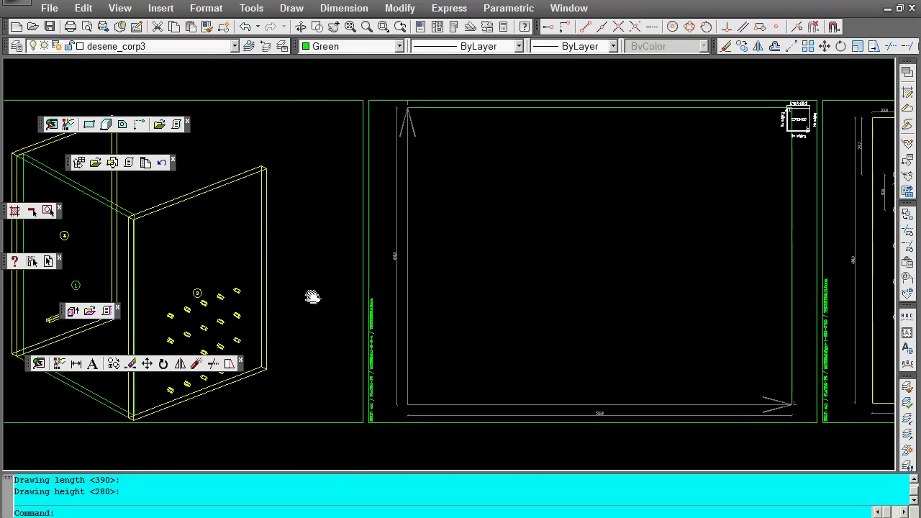
pyautogui.scroll(2, 700, 158)
pyautogui.scroll(2, 704, 115)
pyautogui.scroll(1, 704, 115)
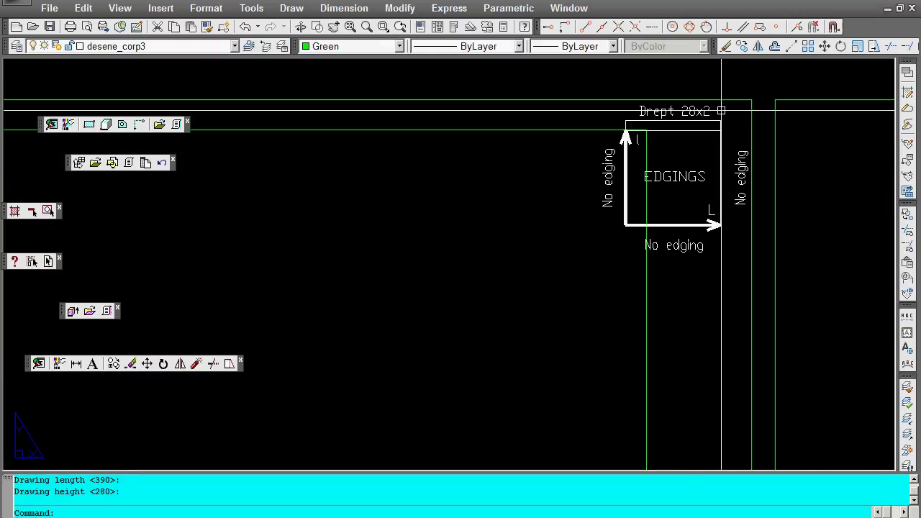
pyautogui.scroll(-2, 755, 175)
pyautogui.scroll(-3, 726, 201)
pyautogui.scroll(2, 489, 274)
pyautogui.scroll(1, 432, 256)
pyautogui.scroll(2, 475, 130)
pyautogui.scroll(-2, 475, 156)
pyautogui.scroll(-3, 475, 156)
pyautogui.moveTo(782, 230)
pyautogui.mouseDown(button='middle')
pyautogui.moveTo(596, 240)
pyautogui.moveTo(646, 269)
pyautogui.moveTo(705, 264)
pyautogui.mouseUp(button='middle')
pyautogui.scroll(3, 594, 223)
pyautogui.scroll(4, 619, 219)
pyautogui.scroll(2, 616, 212)
pyautogui.scroll(-4, 625, 233)
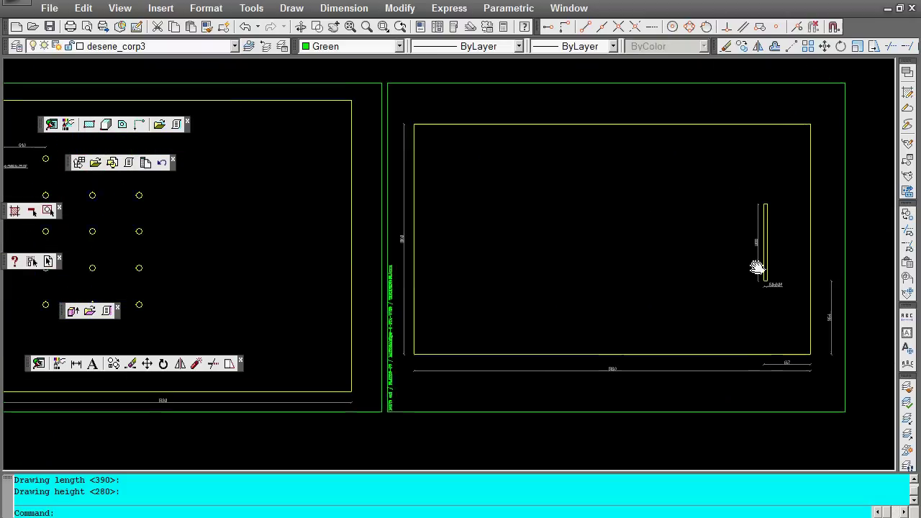
# - Return to the 3D cabinet and place the 'chest' body from the Bodies library beside it
pyautogui.click(163, 164)
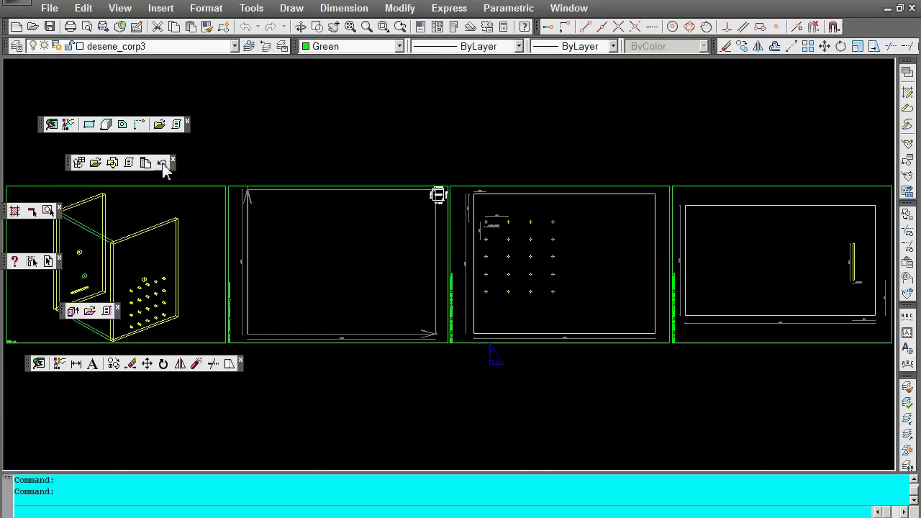
pyautogui.click(95, 164)
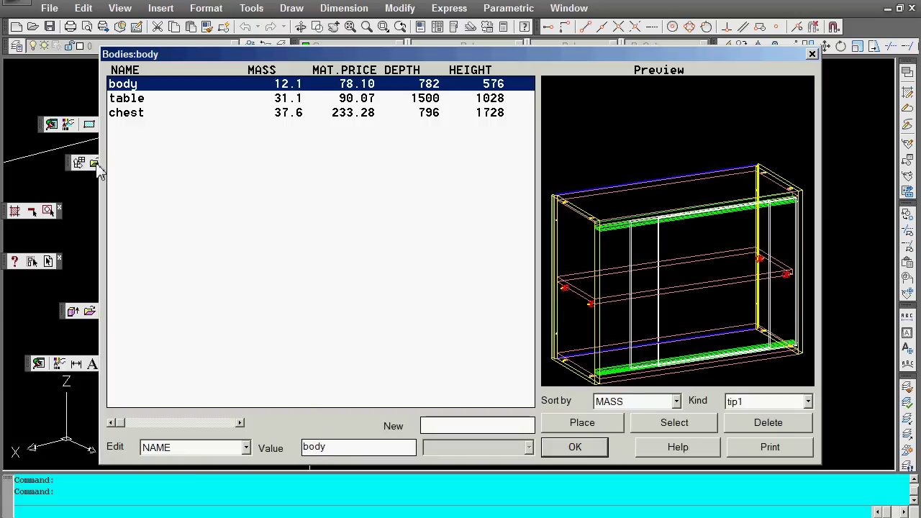
pyautogui.click(133, 117)
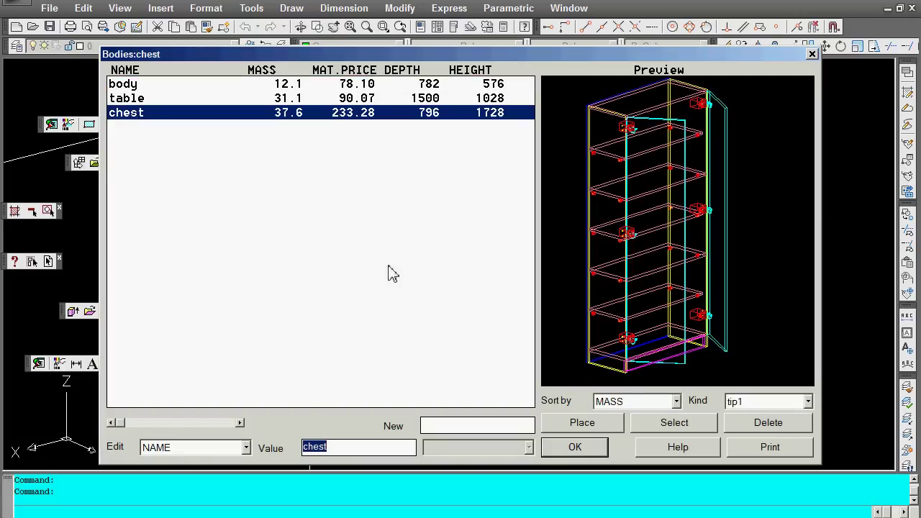
pyautogui.click(580, 424)
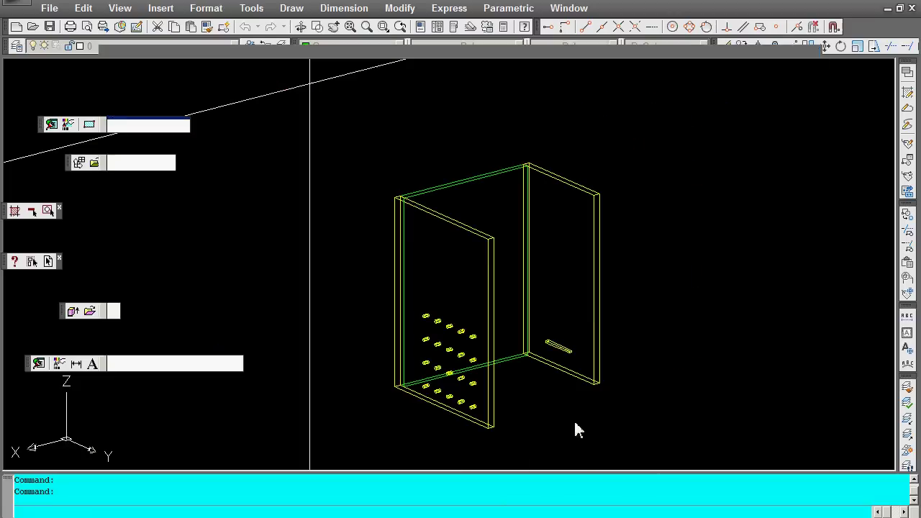
pyautogui.scroll(-5, 660, 344)
pyautogui.click(746, 238)
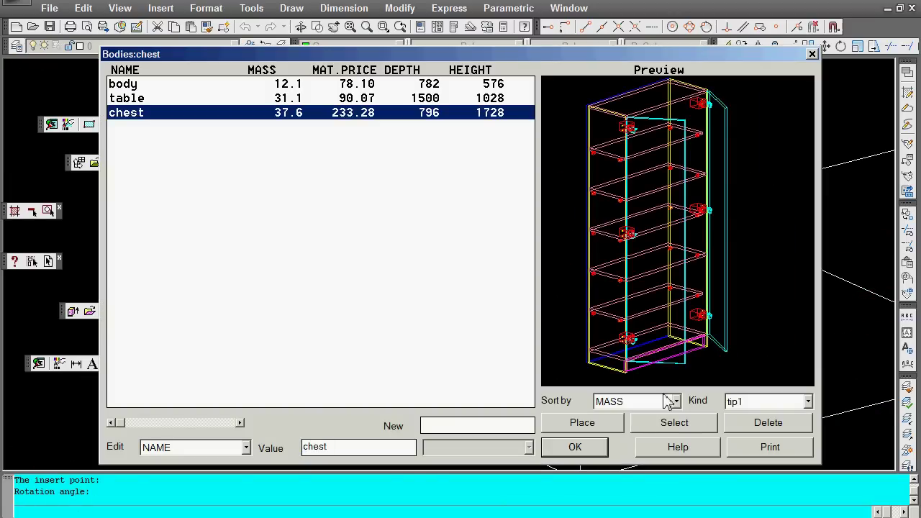
pyautogui.click(560, 447)
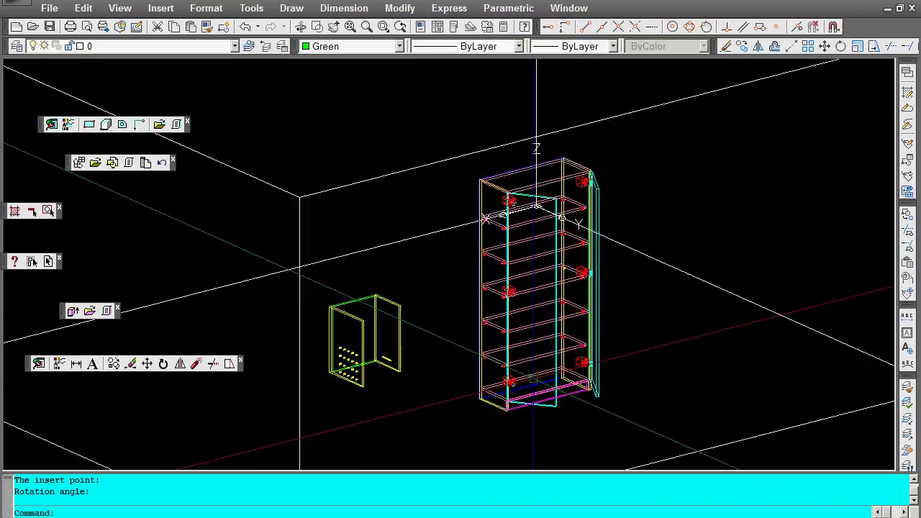
# - Zoom and turn the view to frame the tall chest cabinet
pyautogui.scroll(3, 593, 328)
pyautogui.scroll(3, 516, 317)
pyautogui.scroll(-3, 516, 317)
pyautogui.scroll(1, 516, 317)
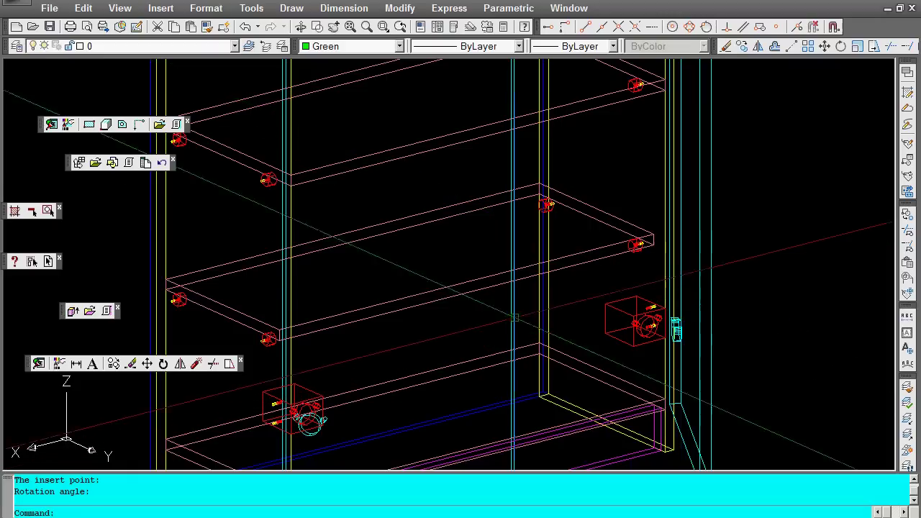
pyautogui.scroll(3, 495, 241)
pyautogui.scroll(-3, 494, 240)
pyautogui.keyDown('shift'); pyautogui.moveTo(495, 240); pyautogui.dragTo(226, 272, button='middle'); pyautogui.keyUp('shift')
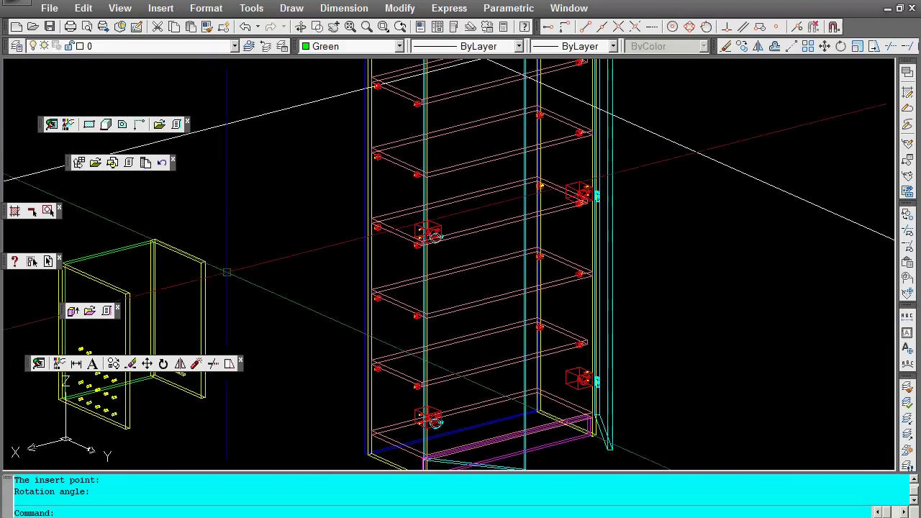
pyautogui.click(145, 164)
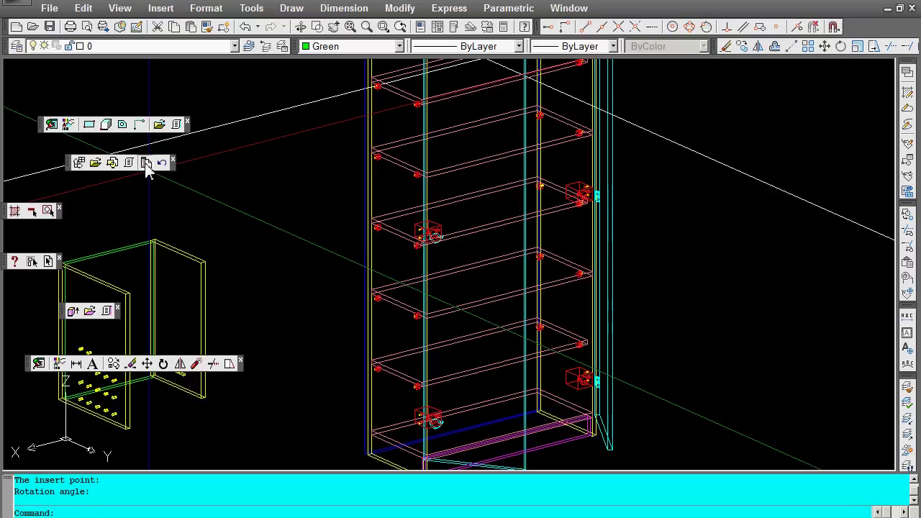
pyautogui.click(404, 307)
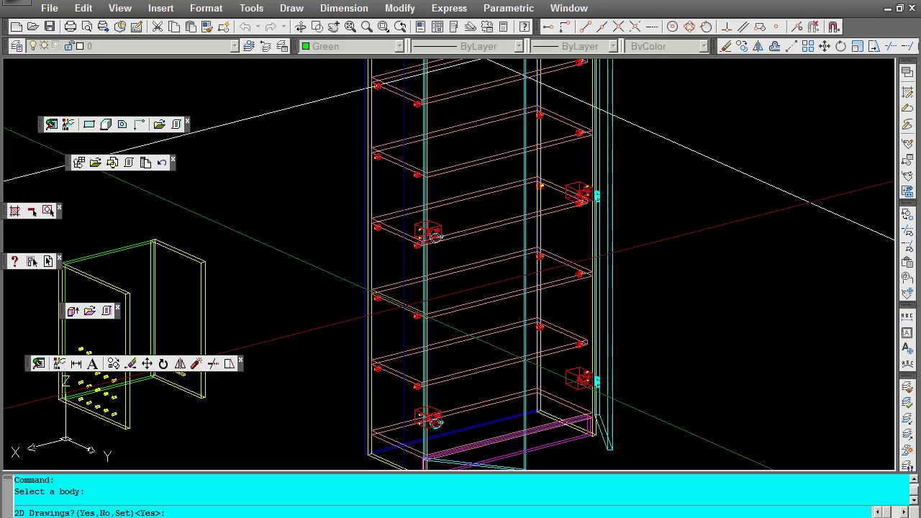
pyautogui.press('Return')
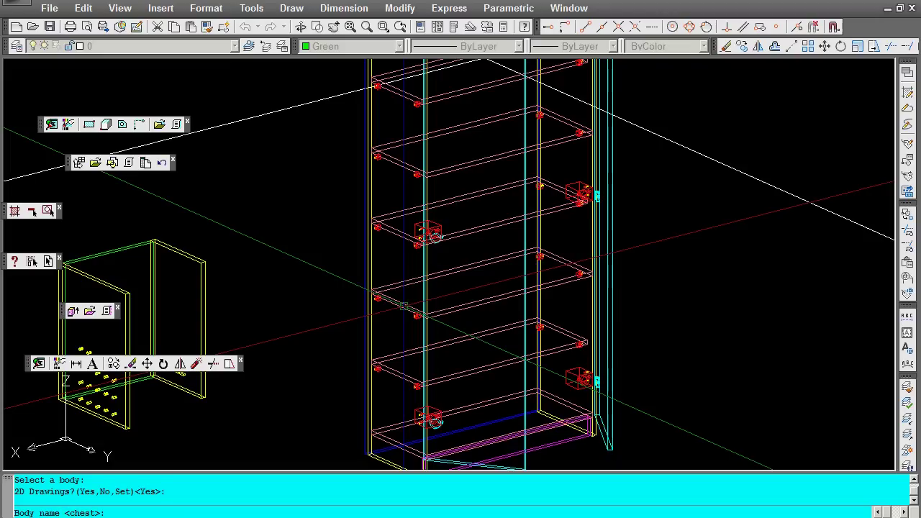
pyautogui.press('Return')
pyautogui.press('Return')
pyautogui.press('Return')
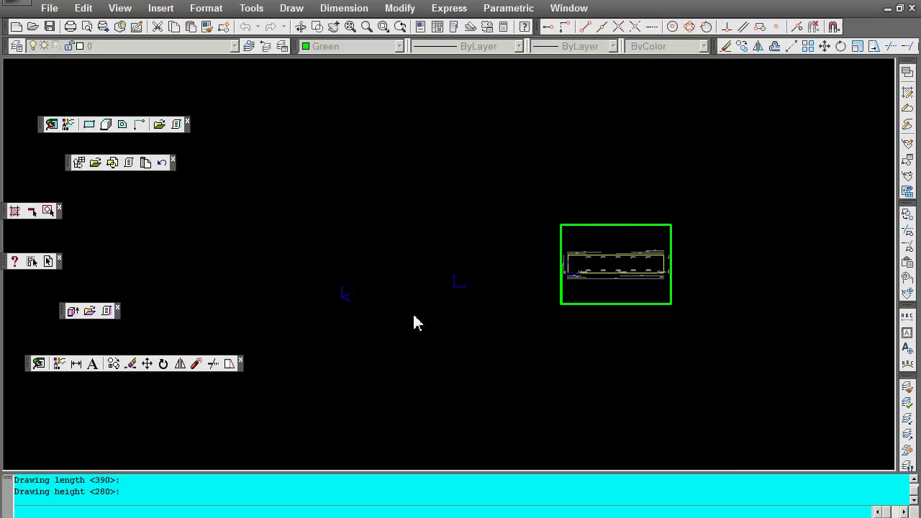
pyautogui.click(559, 294)
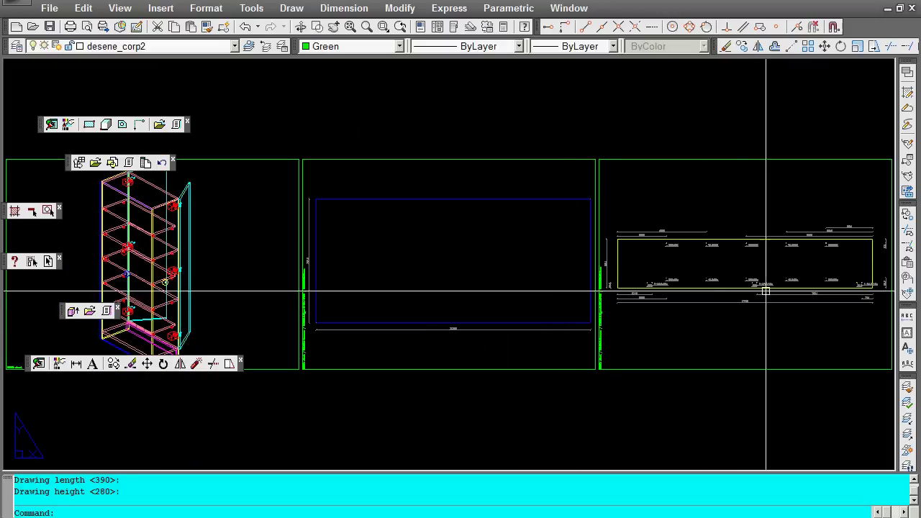
pyautogui.scroll(2, 685, 273)
pyautogui.scroll(3, 691, 284)
pyautogui.scroll(2, 681, 273)
pyautogui.scroll(-2, 679, 276)
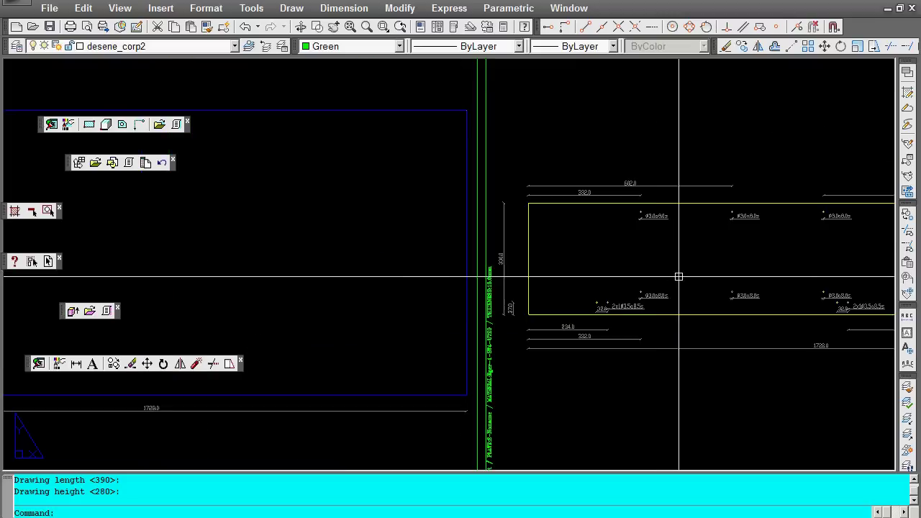
pyautogui.scroll(-3, 678, 276)
pyautogui.scroll(3, 624, 273)
pyautogui.scroll(-3, 613, 226)
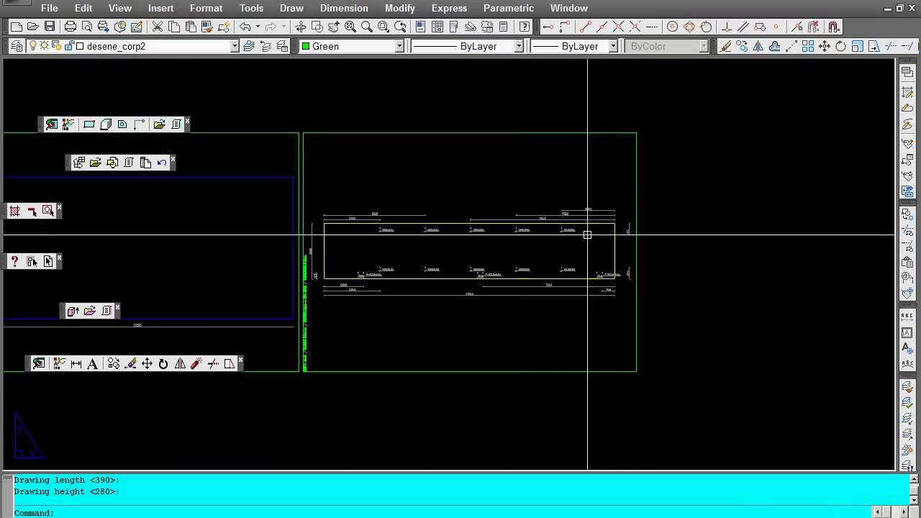
pyautogui.click(163, 163)
pyautogui.click(164, 167)
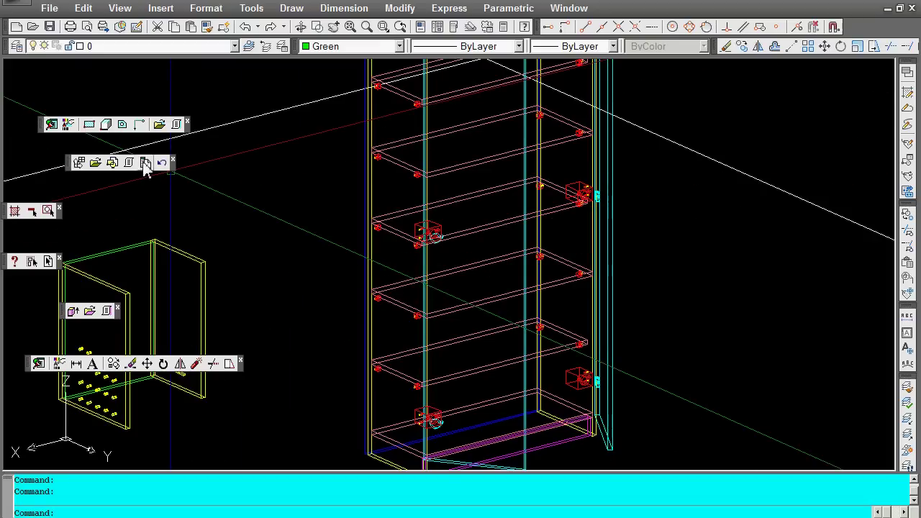
pyautogui.click(145, 163)
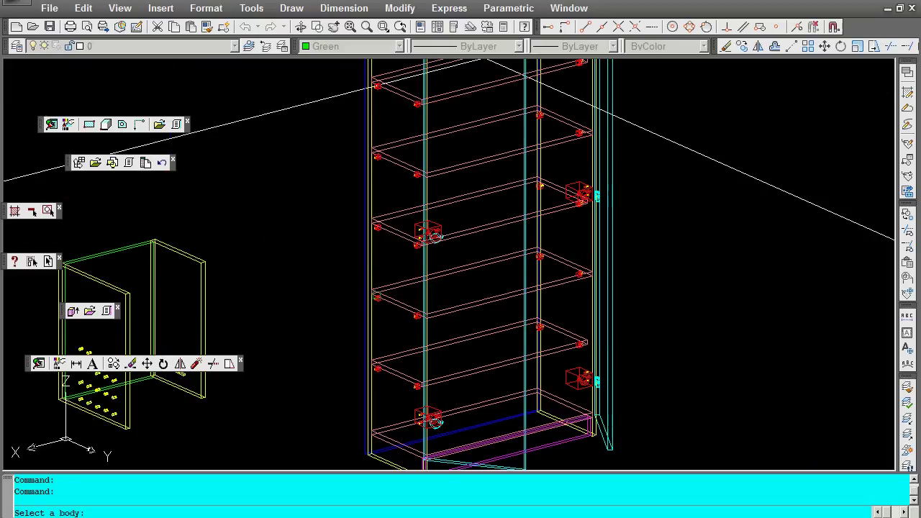
pyautogui.click(372, 295)
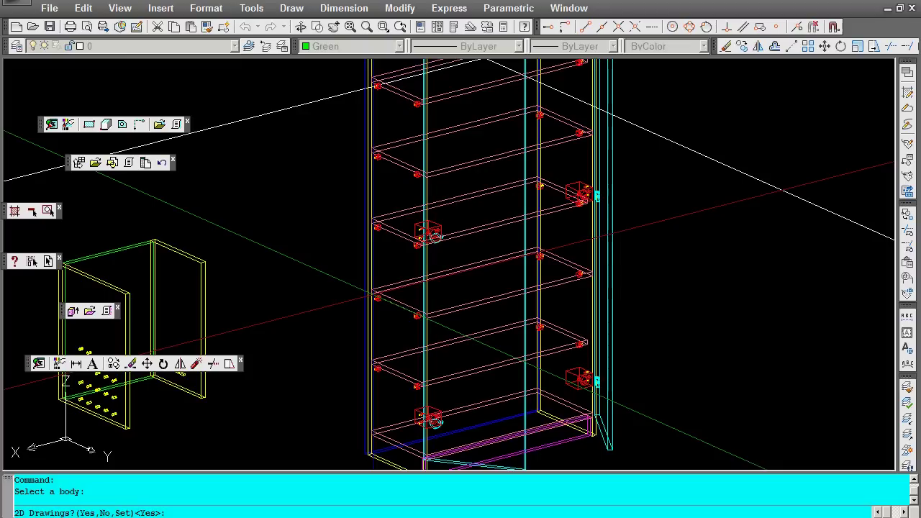
pyautogui.write('n')
pyautogui.press('Return')
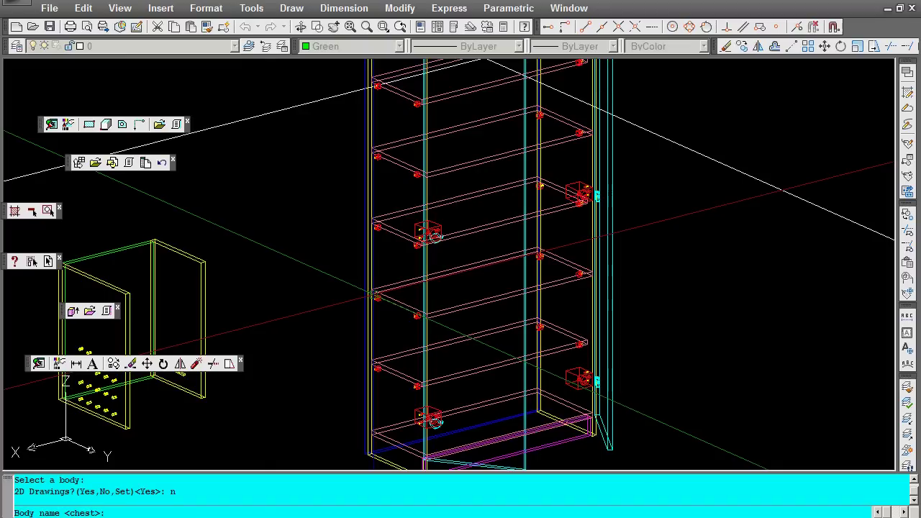
pyautogui.press('Return')
pyautogui.press('Return')
pyautogui.press('Return')
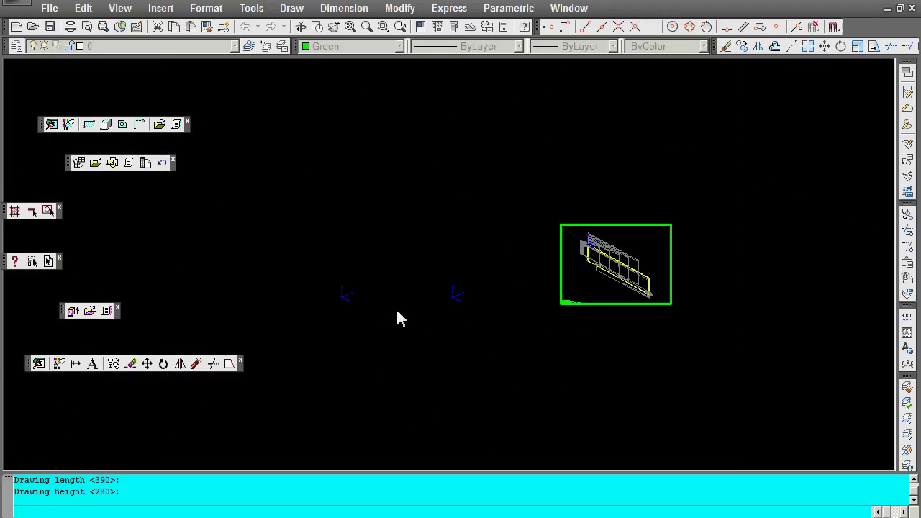
pyautogui.click(555, 297)
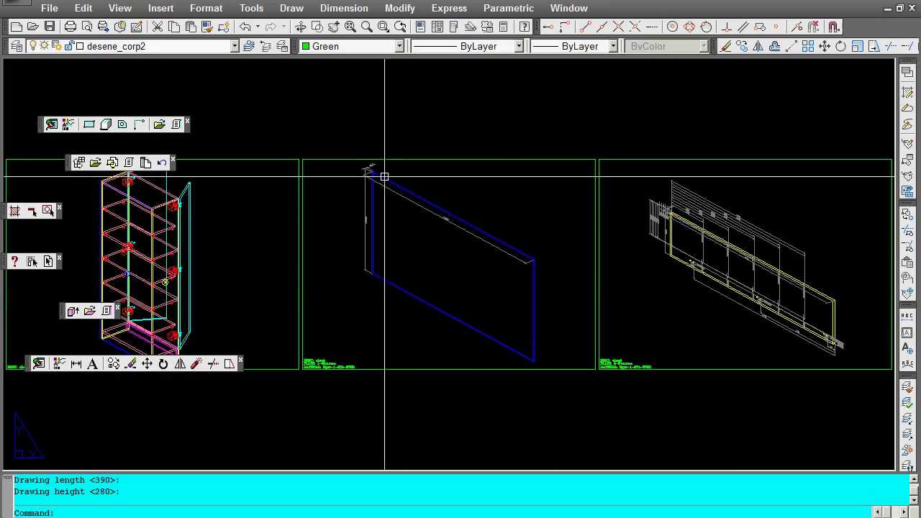
pyautogui.scroll(5, 380, 170)
pyautogui.scroll(3, 404, 145)
pyautogui.scroll(-3, 488, 237)
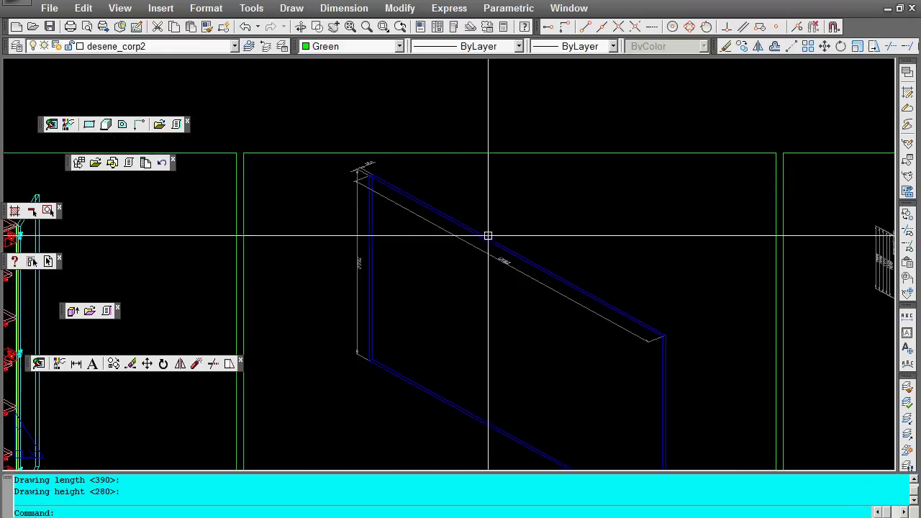
pyautogui.scroll(-4, 487, 237)
pyautogui.scroll(3, 239, 278)
pyautogui.scroll(2, 360, 287)
pyautogui.scroll(2, 438, 309)
pyautogui.scroll(-4, 561, 292)
pyautogui.scroll(-2, 610, 285)
pyautogui.scroll(3, 633, 266)
pyautogui.scroll(3, 532, 242)
pyautogui.scroll(2, 559, 201)
pyautogui.scroll(2, 614, 192)
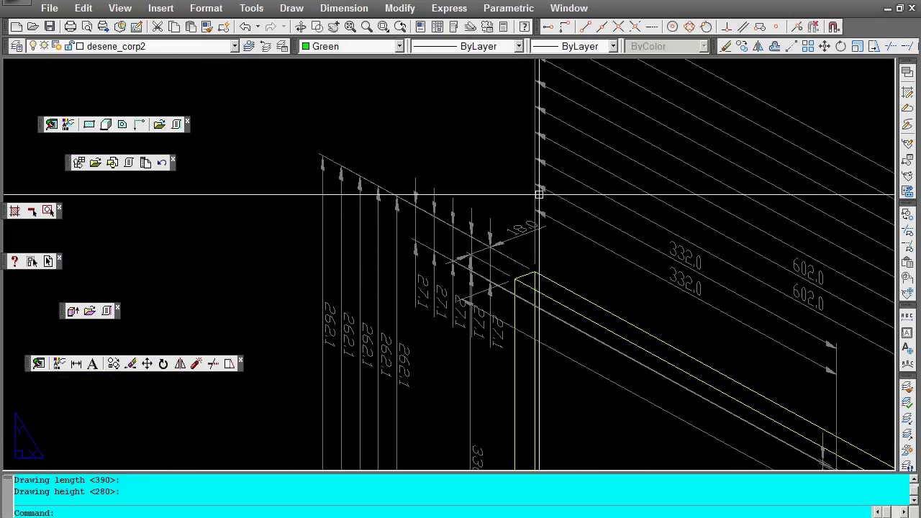
pyautogui.scroll(-3, 615, 192)
pyautogui.scroll(3, 680, 287)
pyautogui.scroll(3, 687, 273)
pyautogui.scroll(-4, 679, 329)
pyautogui.scroll(4, 681, 374)
pyautogui.scroll(-2, 656, 333)
pyautogui.scroll(-5, 658, 328)
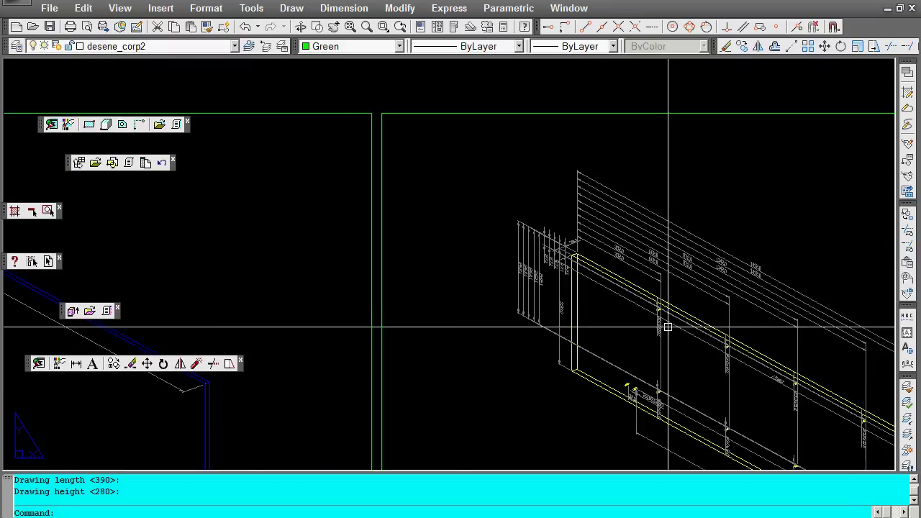
pyautogui.scroll(2, 526, 226)
pyautogui.scroll(1, 616, 345)
pyautogui.scroll(2, 634, 356)
pyautogui.scroll(1, 654, 292)
pyautogui.scroll(-2, 649, 294)
pyautogui.scroll(-1, 636, 284)
pyautogui.scroll(-3, 636, 284)
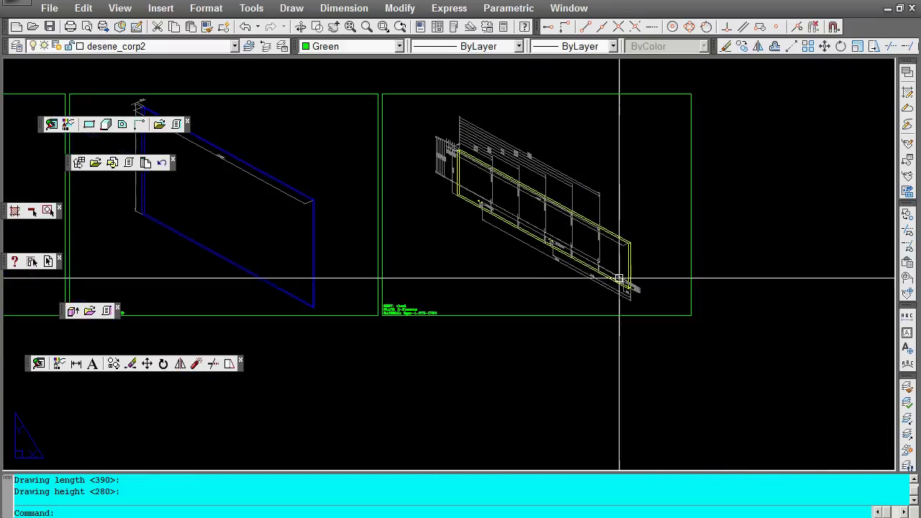
pyautogui.scroll(-1, 617, 280)
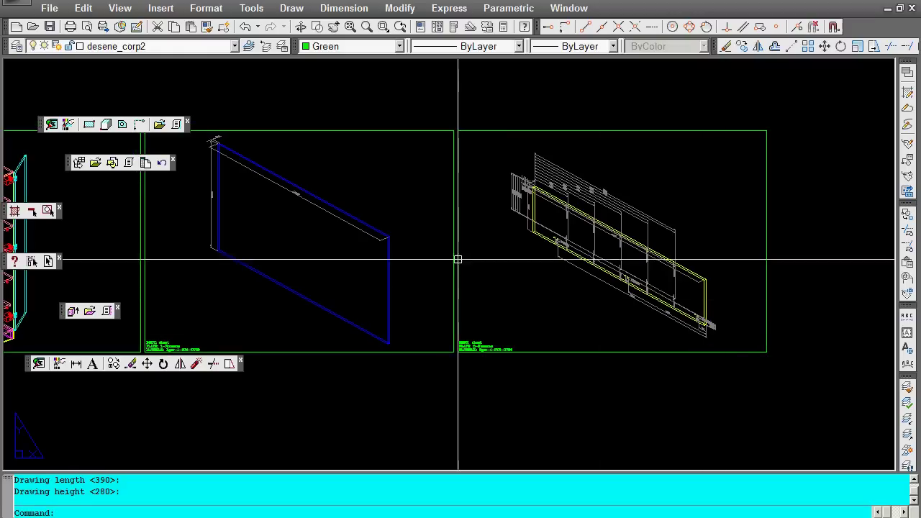
pyautogui.click(162, 163)
# - Go back to the 3D chest, stretch its shelves and base by 1000 mm, then show the drilled panels
pyautogui.click(161, 163)
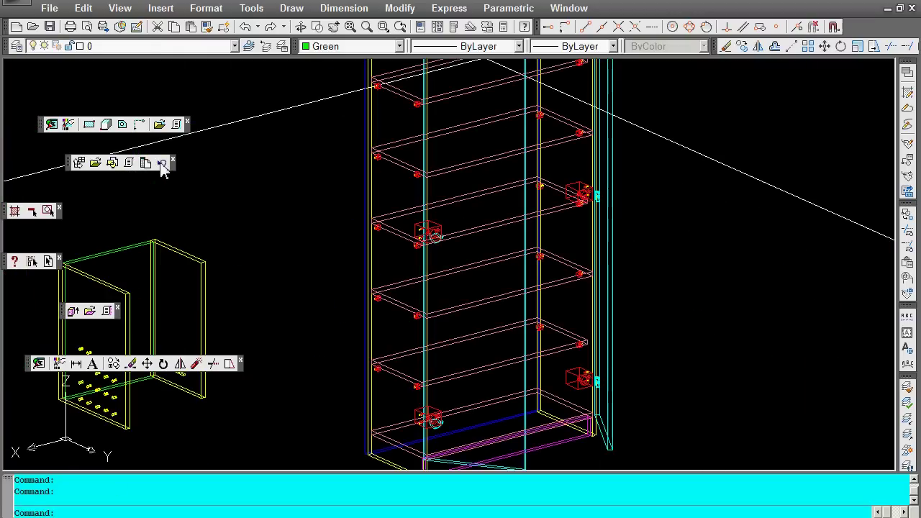
pyautogui.click(161, 163)
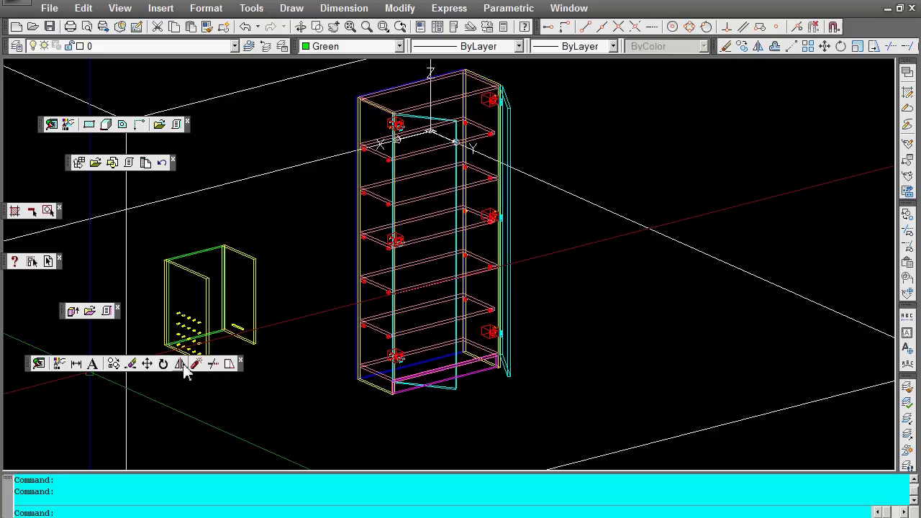
pyautogui.click(230, 365)
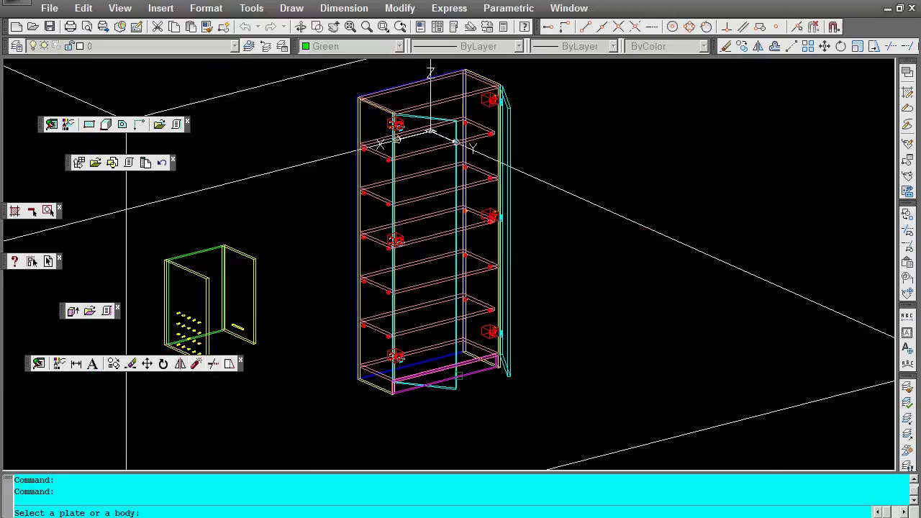
pyautogui.scroll(3, 459, 376)
pyautogui.scroll(-10, 503, 385)
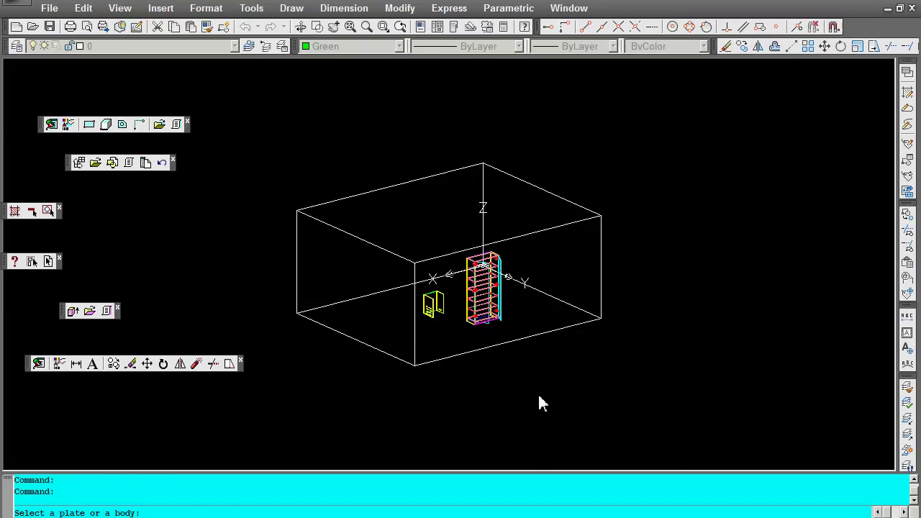
pyautogui.scroll(5, 543, 403)
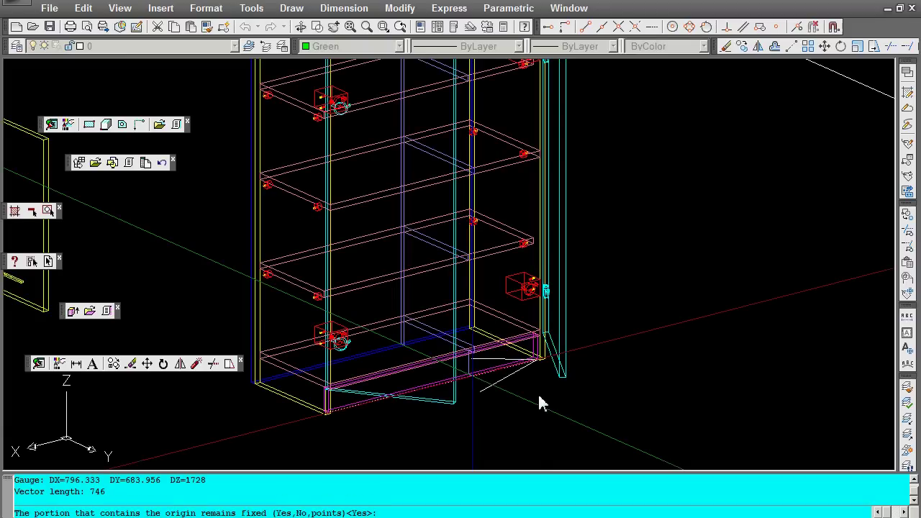
pyautogui.press('Return')
pyautogui.write('1000')
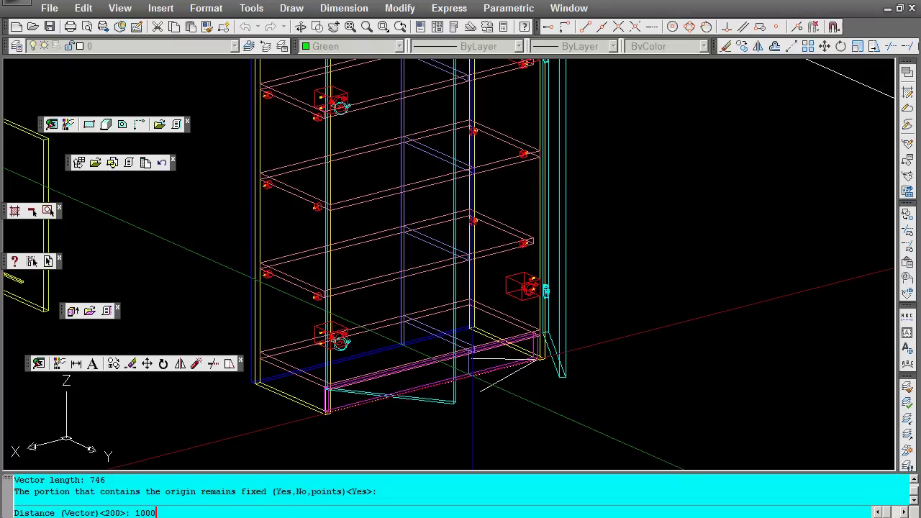
pyautogui.press('Return')
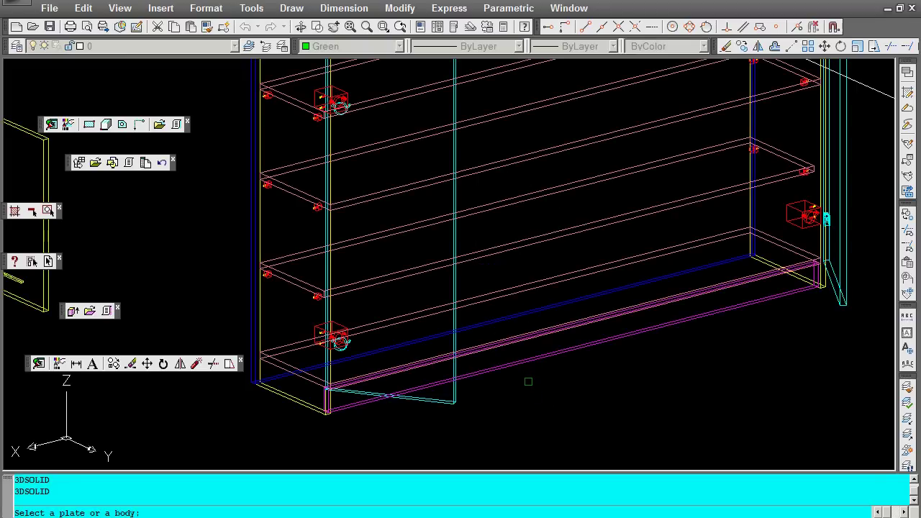
pyautogui.click(531, 412)
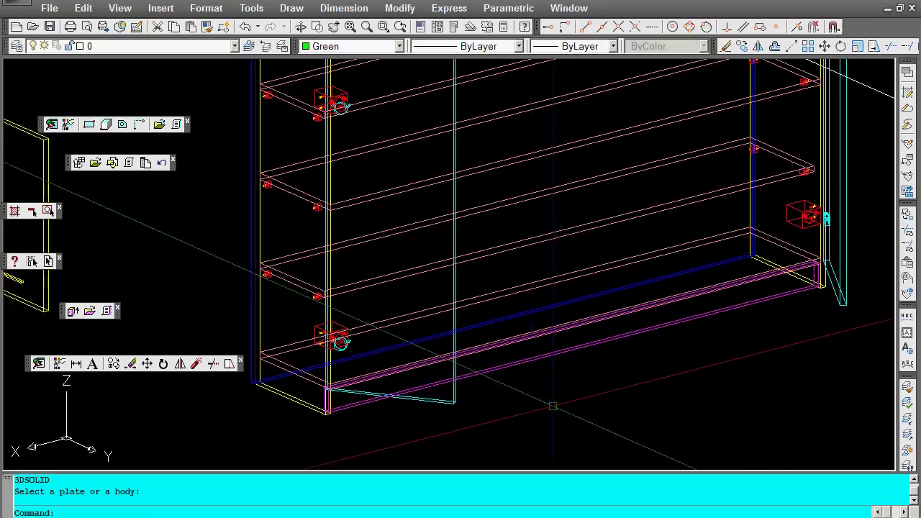
# - Try to pick the hole grid for editing, then cancel the hole and body commands
pyautogui.click(76, 364)
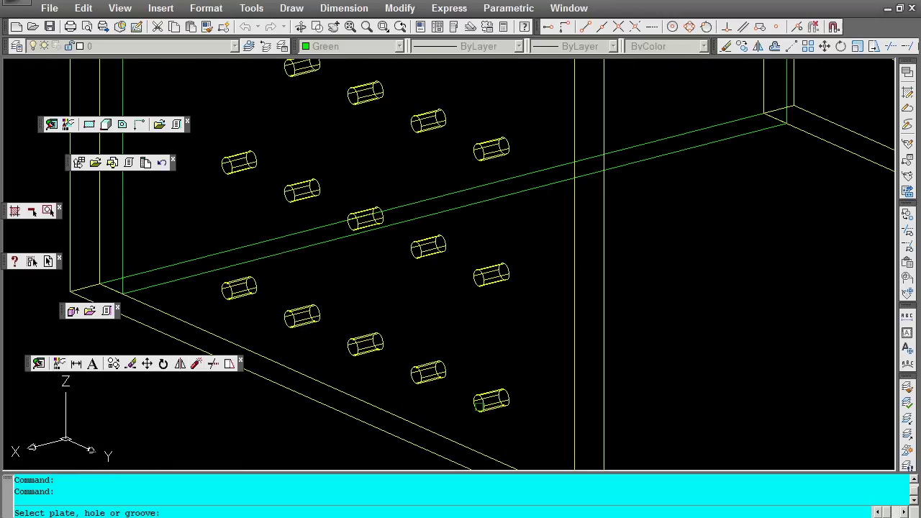
pyautogui.click(478, 406)
pyautogui.click(556, 290)
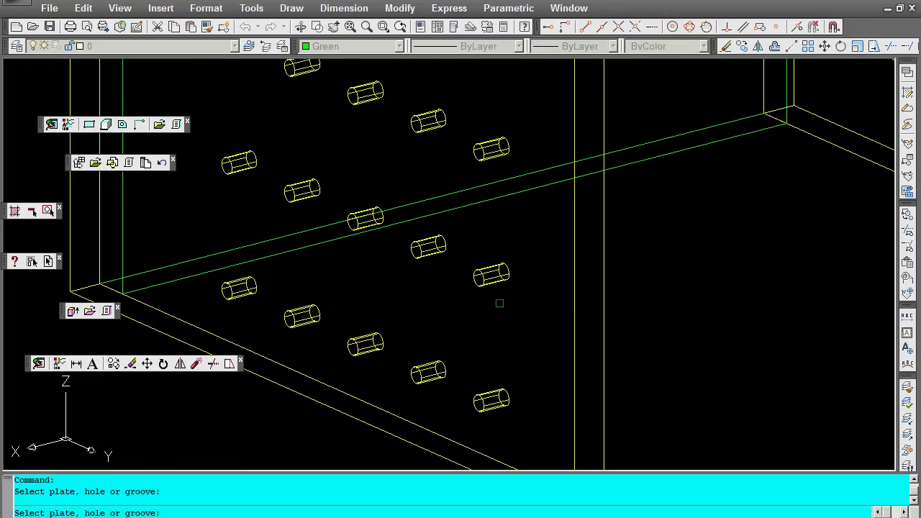
pyautogui.press('Return')
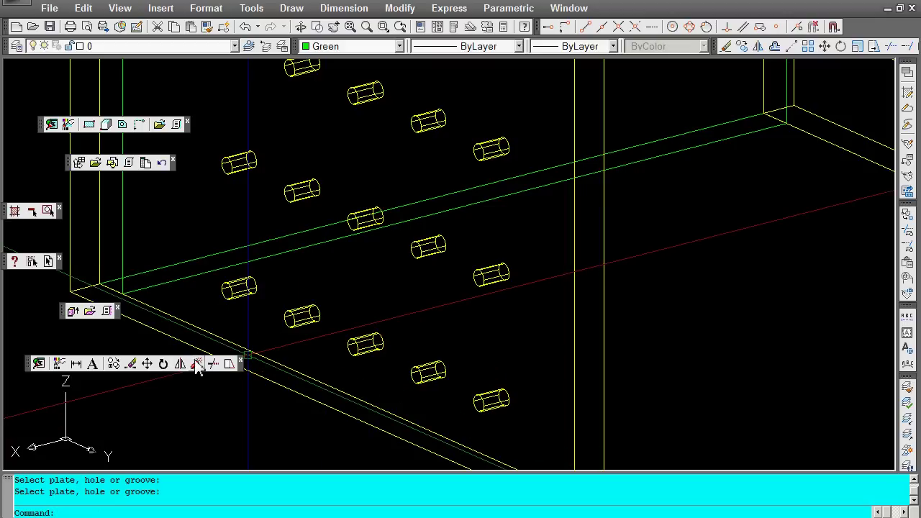
pyautogui.click(196, 363)
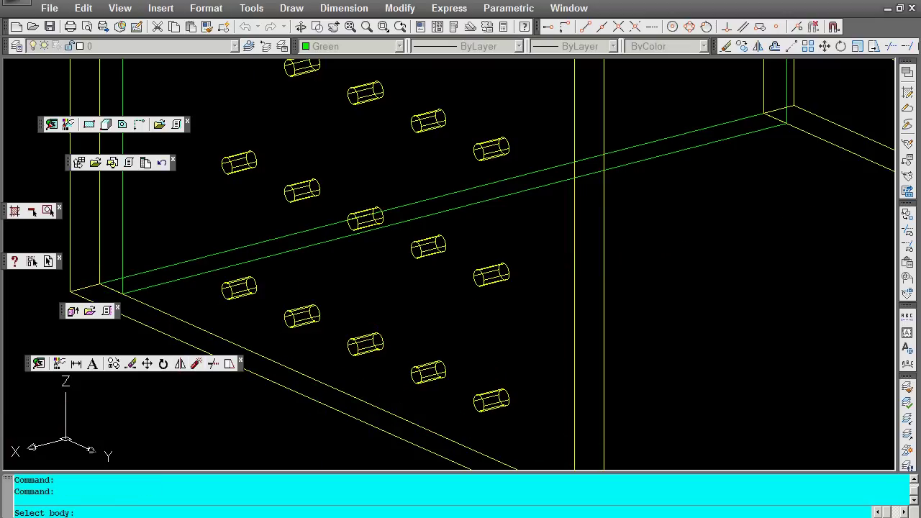
pyautogui.rightClick(369, 379)
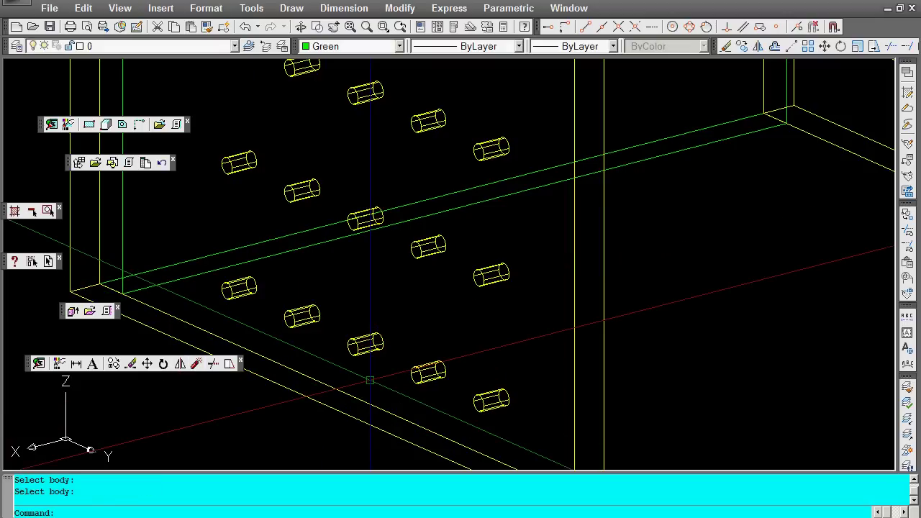
# - Redrill the side plate's hole grid at 16 mm diameter, keeping the other hole settings
pyautogui.click(76, 364)
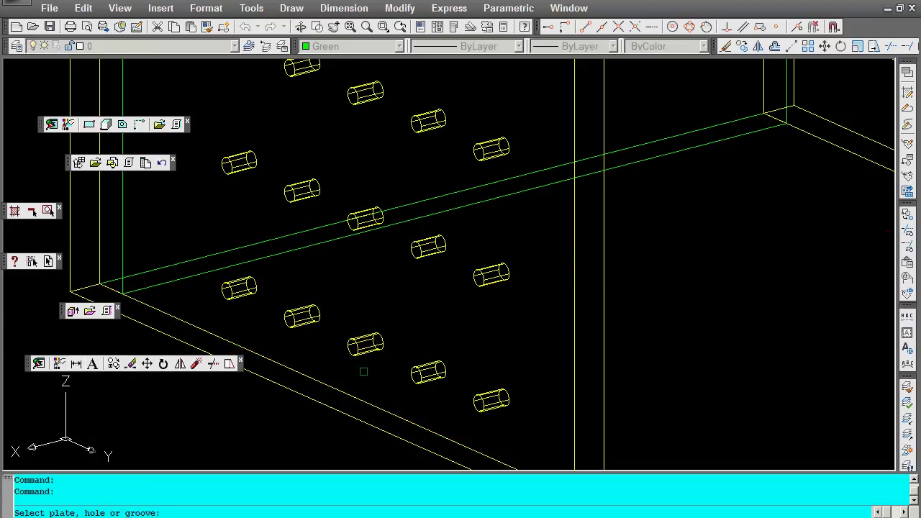
pyautogui.click(412, 378)
pyautogui.write('16')
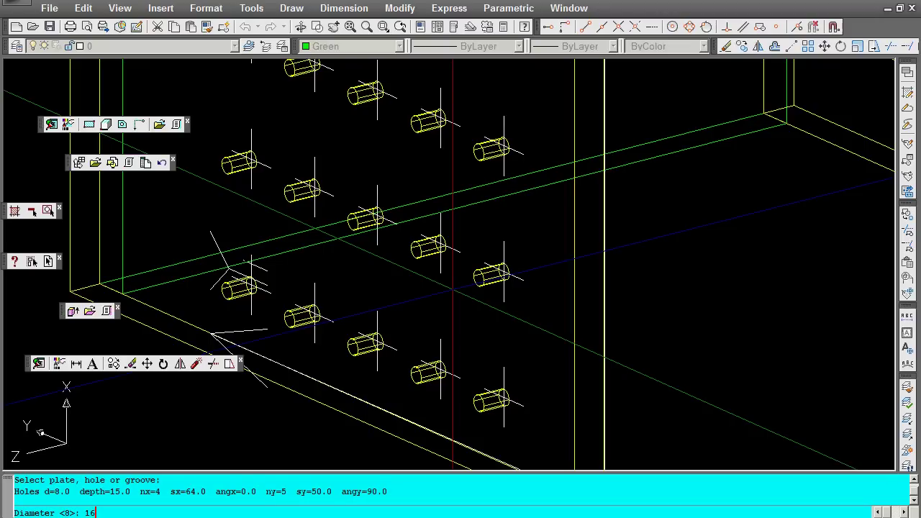
pyautogui.press('Return')
pyautogui.press('Return')
pyautogui.press('Return')
pyautogui.press('Return')
pyautogui.press('Return')
pyautogui.press('Return')
pyautogui.press('Return')
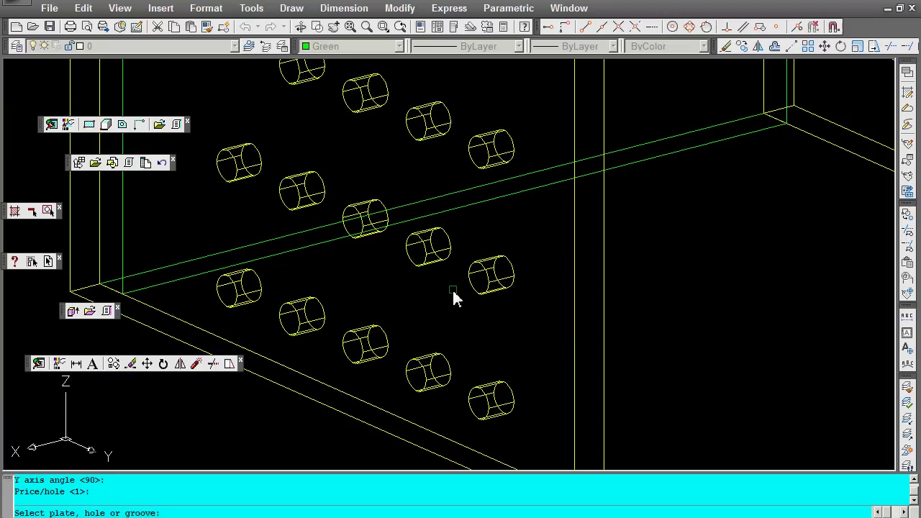
pyautogui.press('Return')
pyautogui.scroll(-3, 456, 308)
pyautogui.scroll(2, 487, 301)
pyautogui.scroll(3, 553, 285)
pyautogui.scroll(4, 547, 275)
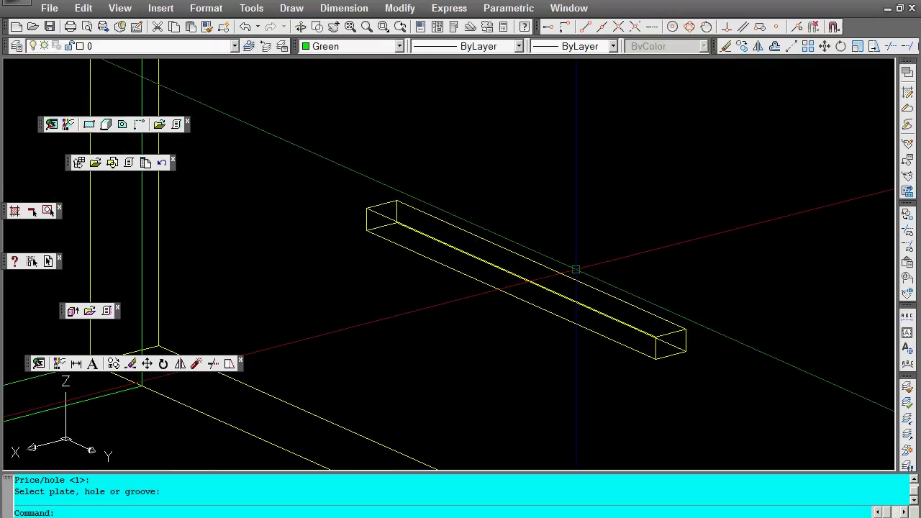
# - Change the groove to width 14, depth 12, length 125, angle 90, price 1.5 per metre
pyautogui.click(79, 364)
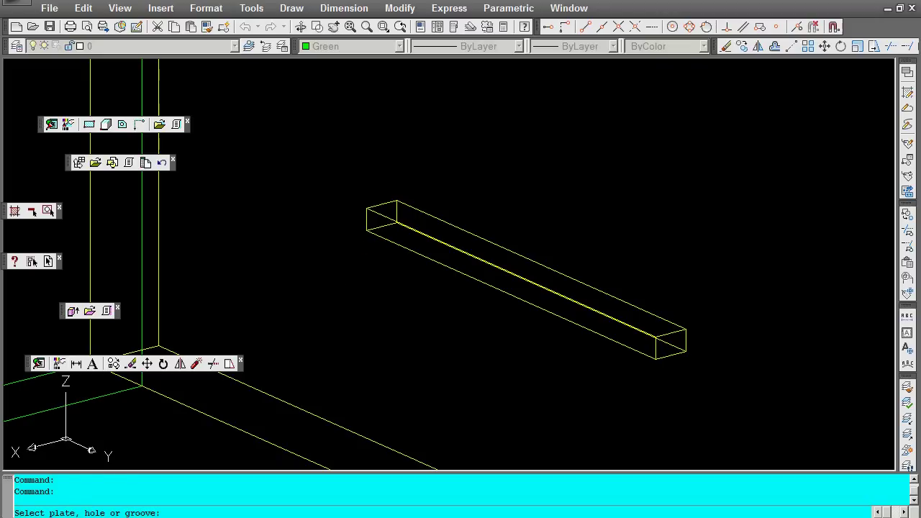
pyautogui.click(511, 283)
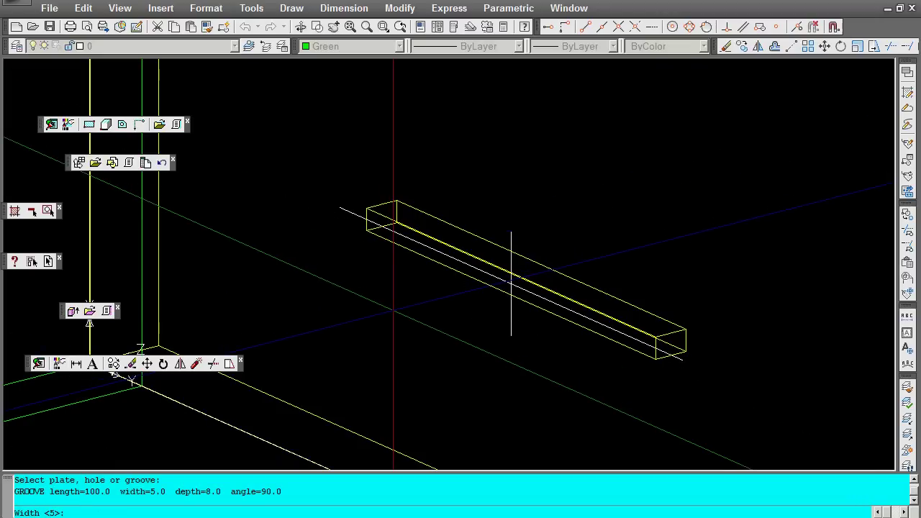
pyautogui.write('14')
pyautogui.press('Return')
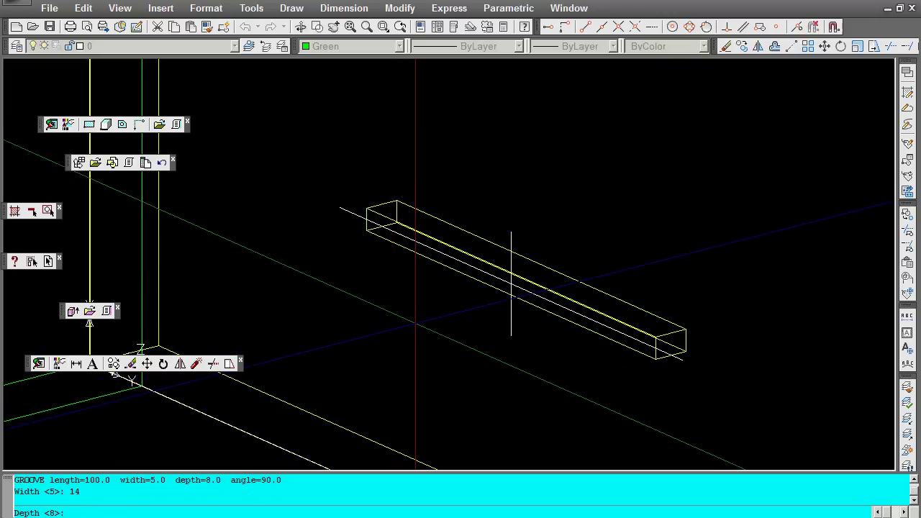
pyautogui.write('2')
pyautogui.press('Return')
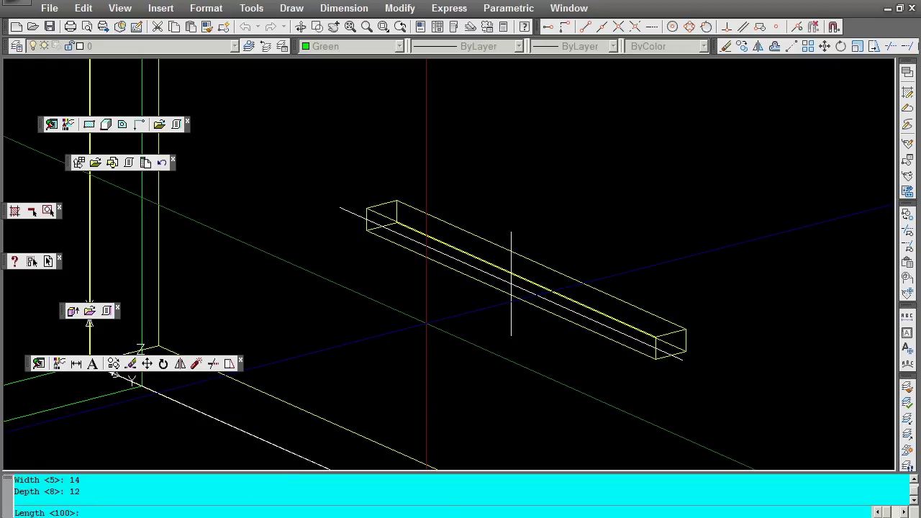
pyautogui.write('125')
pyautogui.press('Return')
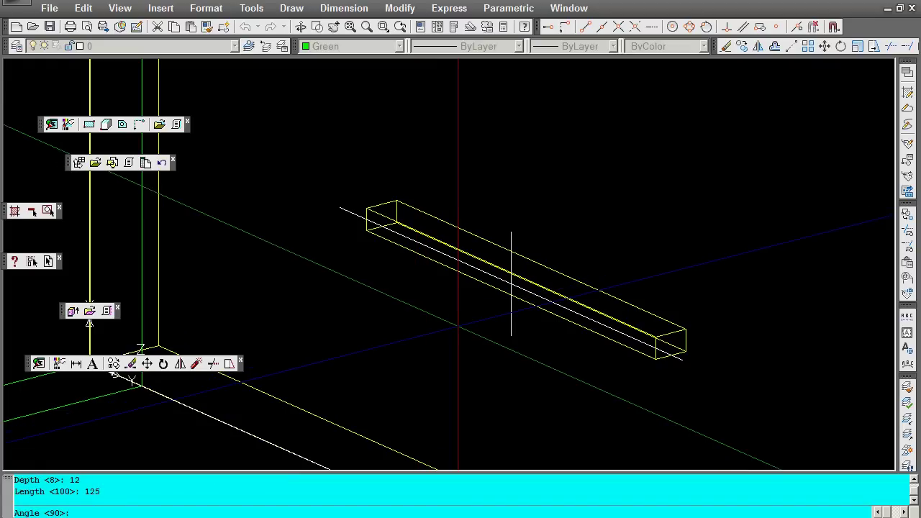
pyautogui.press('Return')
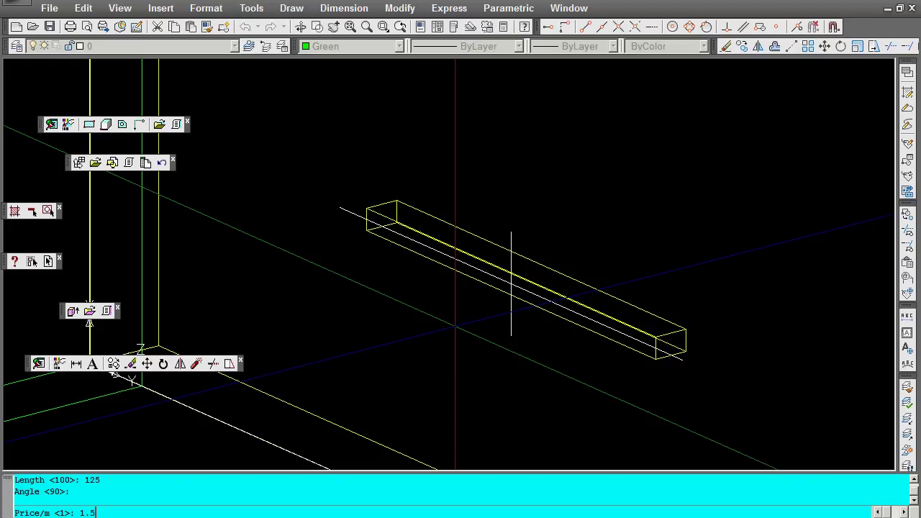
pyautogui.press('Return')
pyautogui.press('Return')
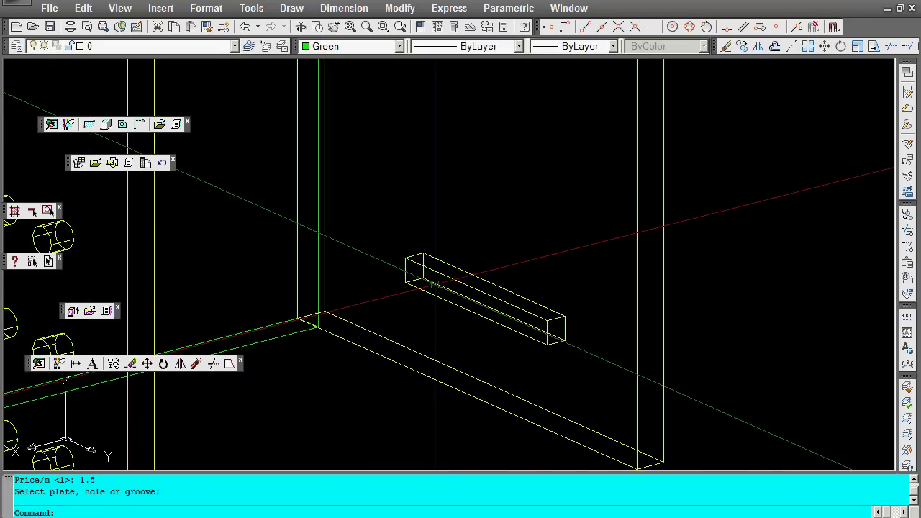
# - Check the grooved panel, then reposition the view so the model sits to the left
pyautogui.scroll(-2, 434, 284)
pyautogui.click(558, 295)
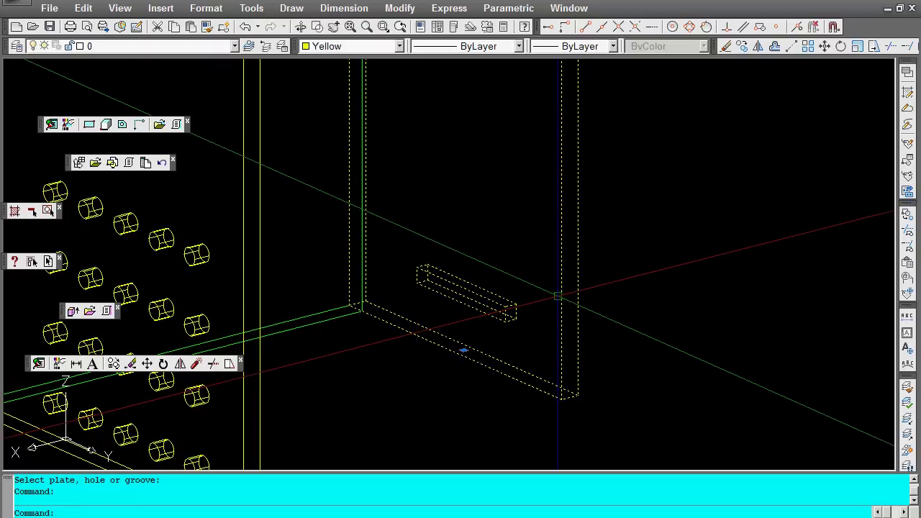
pyautogui.press('Escape')
pyautogui.scroll(-3, 526, 268)
pyautogui.scroll(-1, 526, 268)
pyautogui.scroll(-3, 527, 268)
pyautogui.moveTo(555, 306)
pyautogui.mouseDown(button='middle')
pyautogui.moveTo(448, 307)
pyautogui.moveTo(405, 348)
pyautogui.mouseUp(button='middle')
# - Draw a closed polyline outline on the floor with straight edges and one arced side
pyautogui.write('pl')
pyautogui.press('Return')
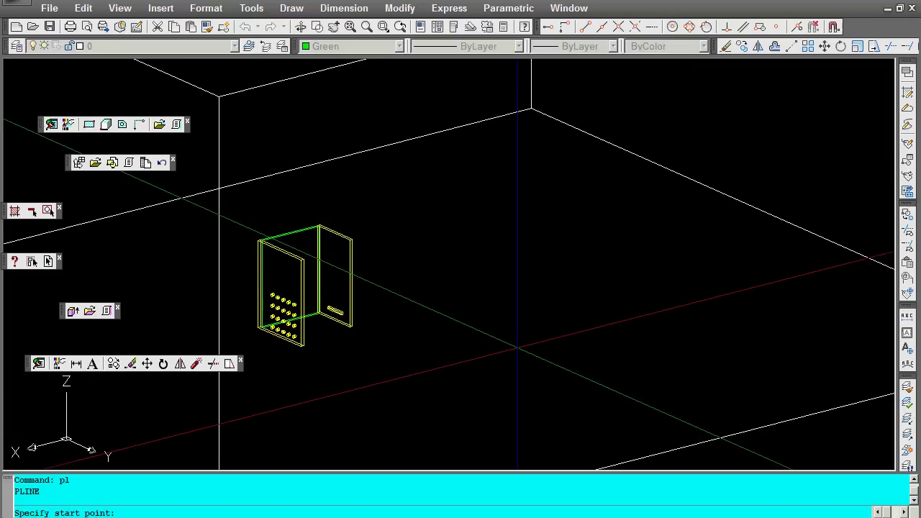
pyautogui.click(477, 363)
pyautogui.click(534, 341)
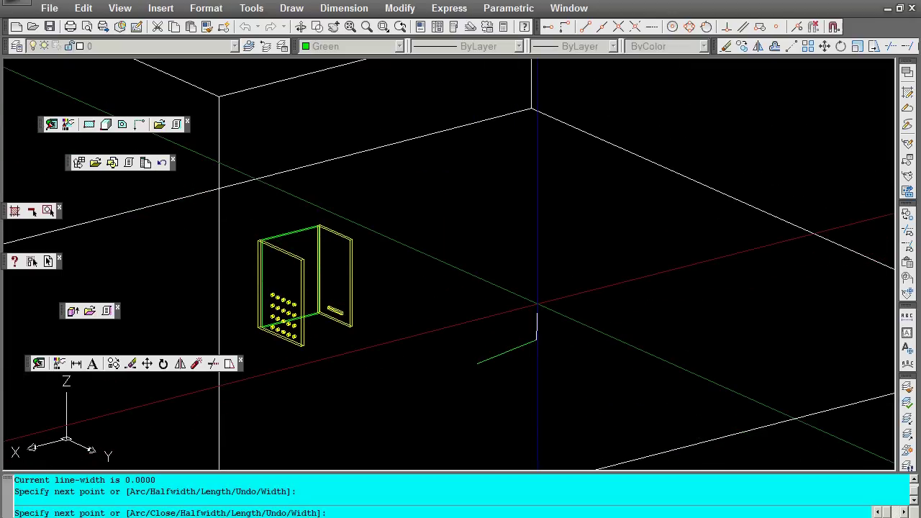
pyautogui.click(536, 306)
pyautogui.write('a')
pyautogui.press('Return')
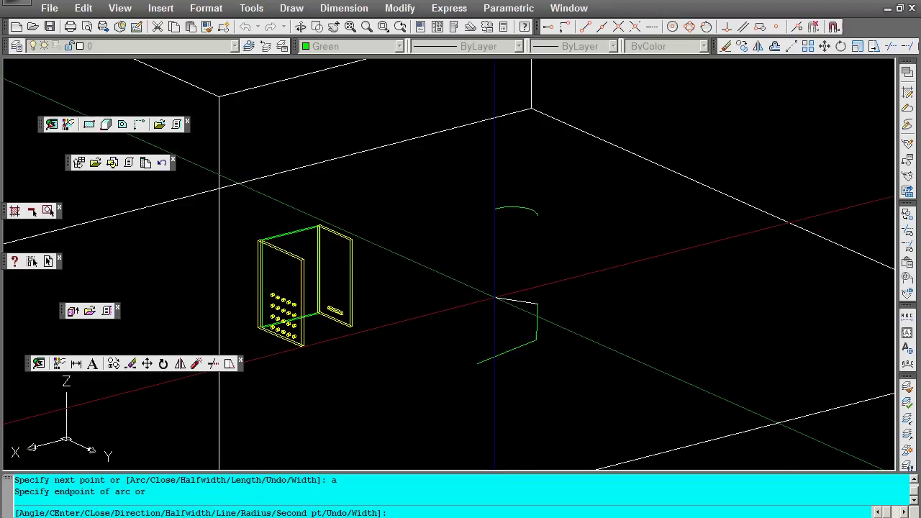
pyautogui.click(504, 297)
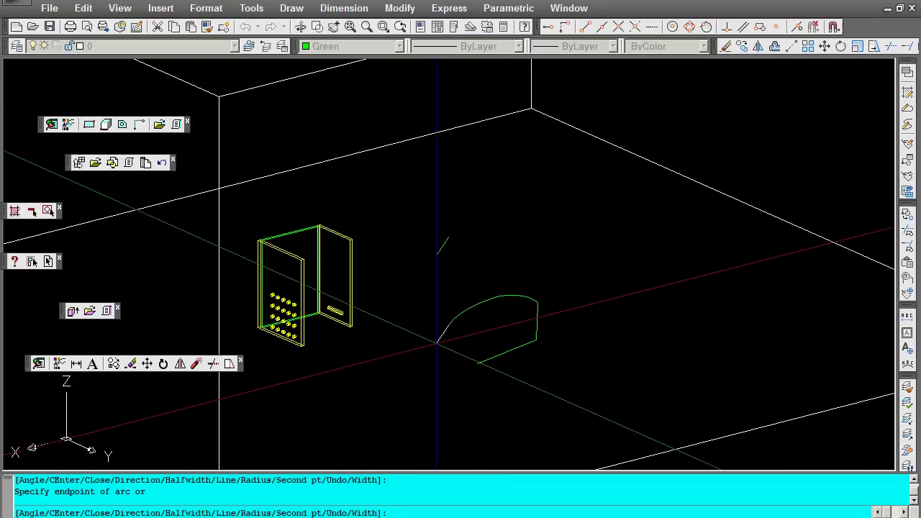
pyautogui.write('cl')
pyautogui.press('Return')
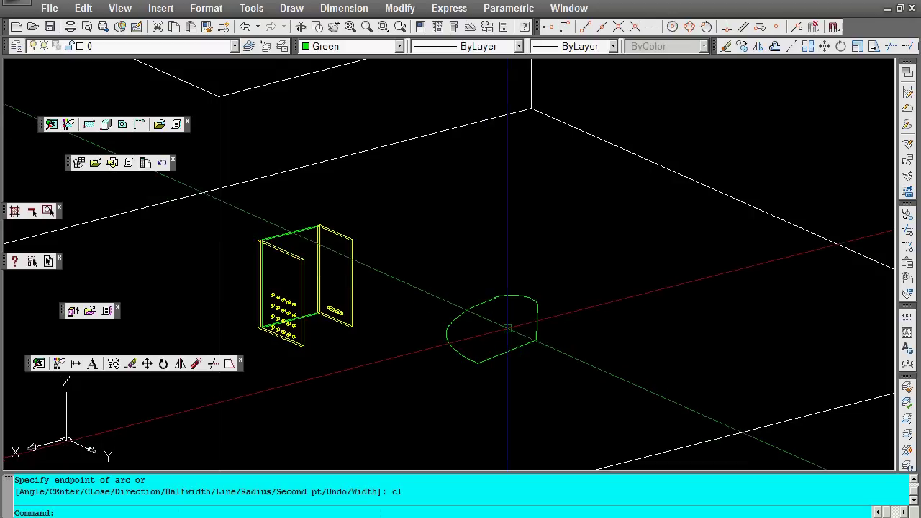
pyautogui.scroll(2, 496, 322)
# - Draw a small circle inside the outline near the arc's centre
pyautogui.write('c')
pyautogui.press('Return')
pyautogui.click(495, 327)
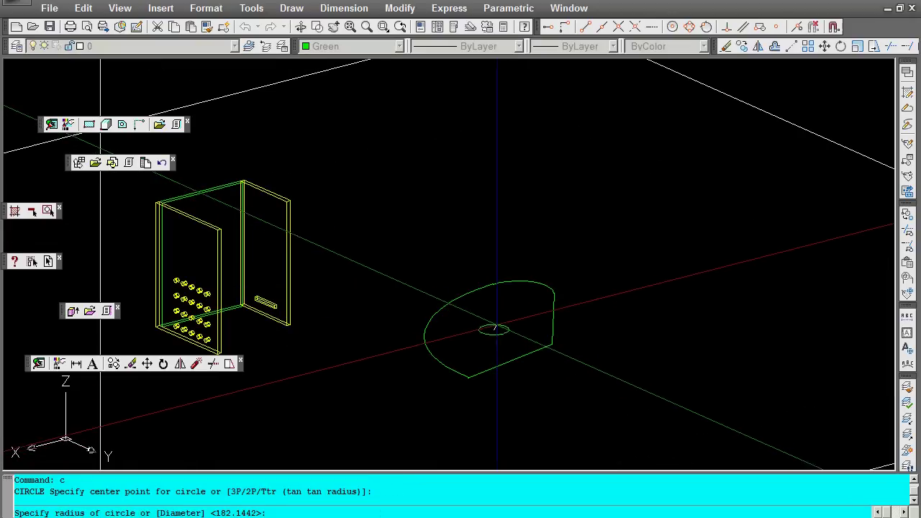
pyautogui.click(504, 320)
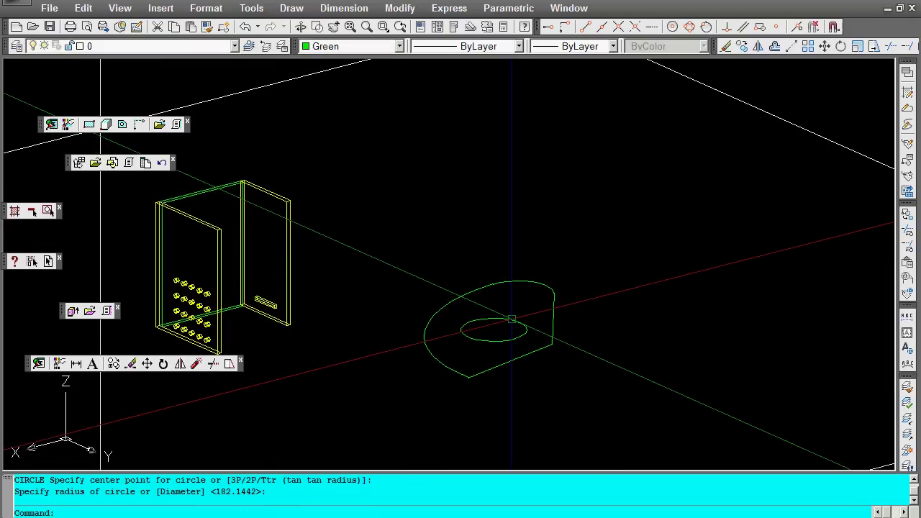
# - Create horizontal 18 mm plate P4 from the outline and circle, placed to the outline's right
pyautogui.click(122, 124)
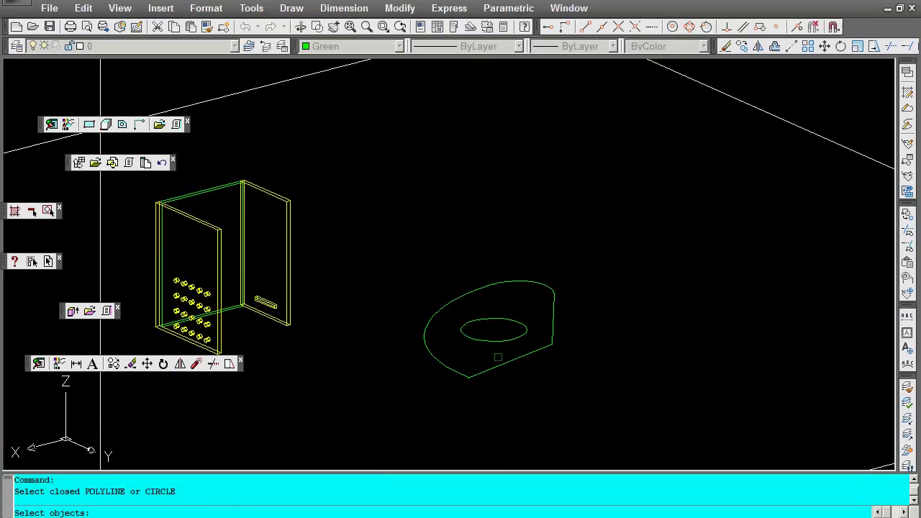
pyautogui.click(501, 344)
pyautogui.click(514, 354)
pyautogui.press('Return')
pyautogui.press('Return')
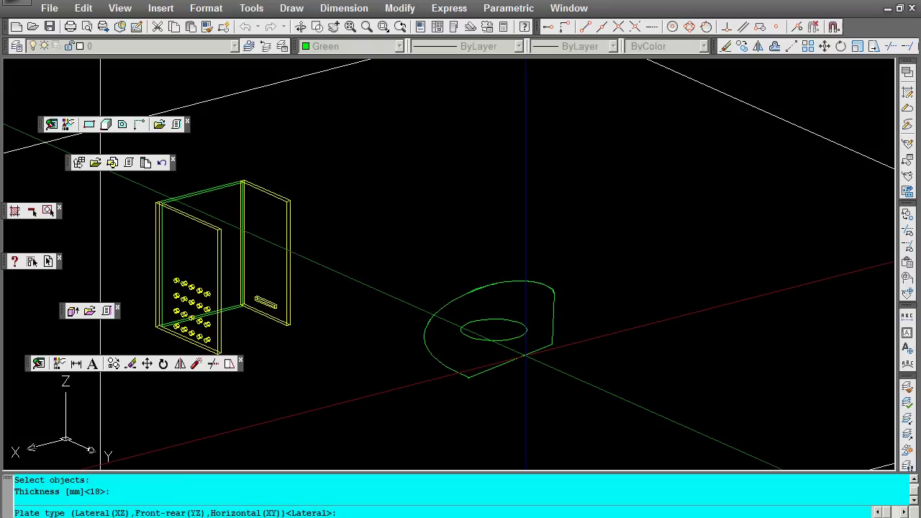
pyautogui.write('h')
pyautogui.press('Return')
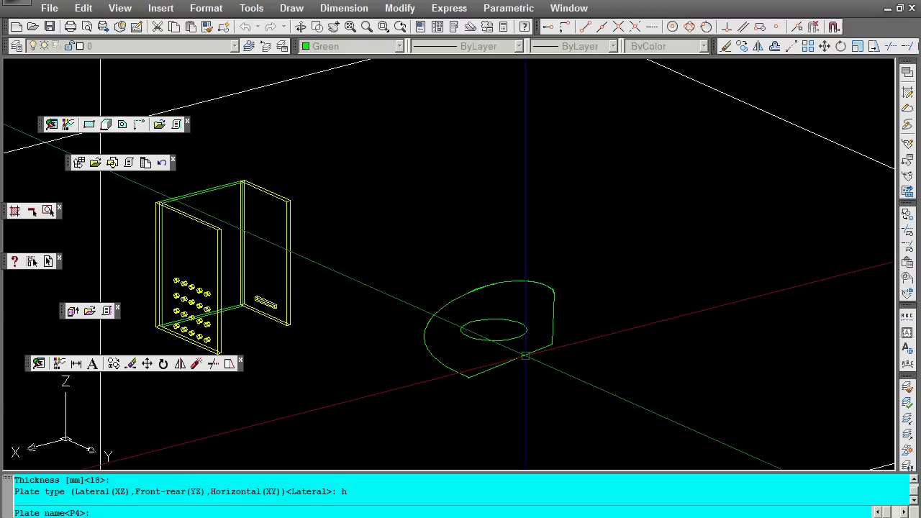
pyautogui.press('Return')
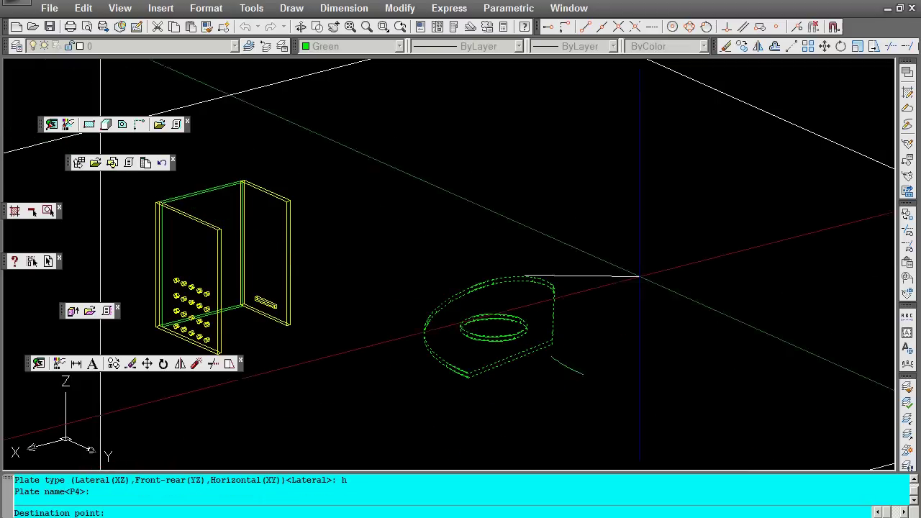
pyautogui.click(735, 257)
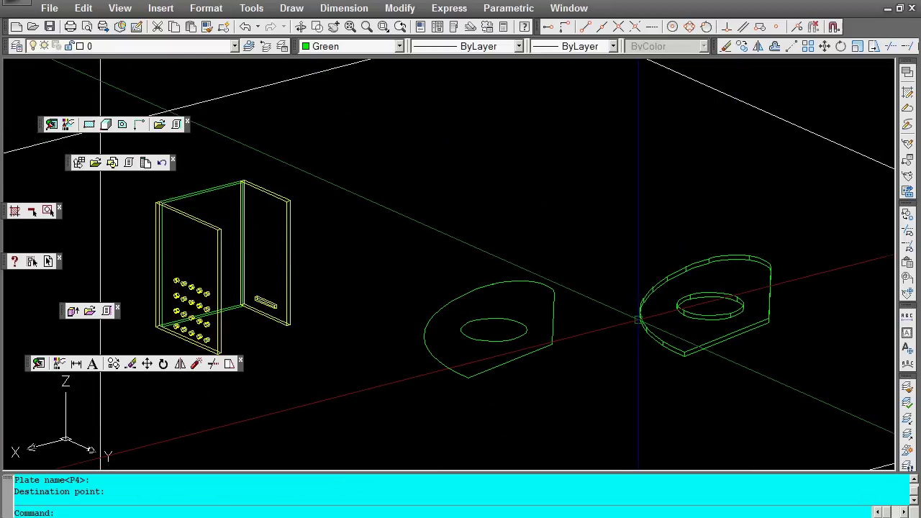
# - Select the new right-hand plate and generate its framed 2D drawings as body ex3 at 390 × 280
pyautogui.click(79, 163)
pyautogui.click(660, 277)
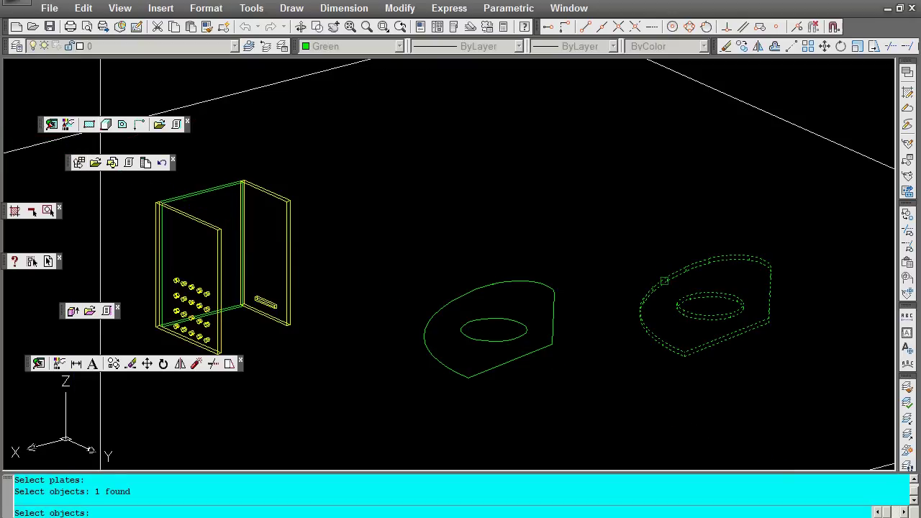
pyautogui.press('Return')
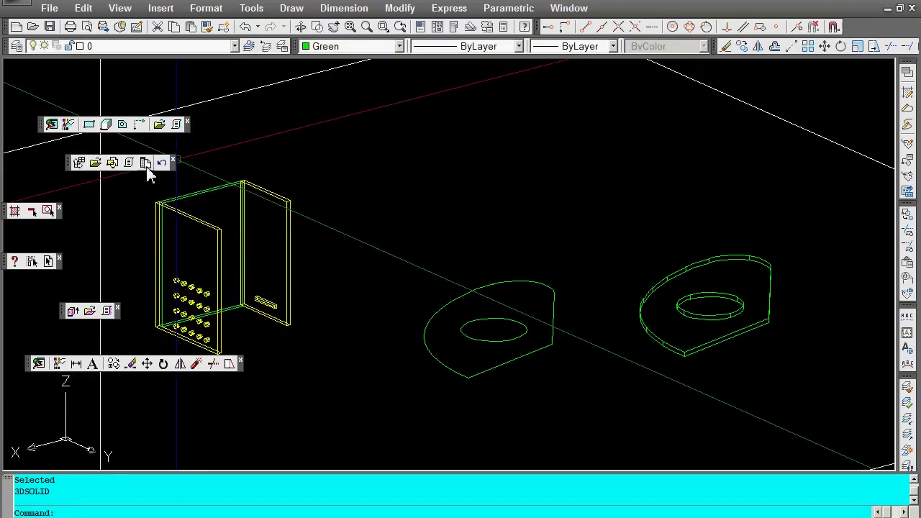
pyautogui.click(146, 165)
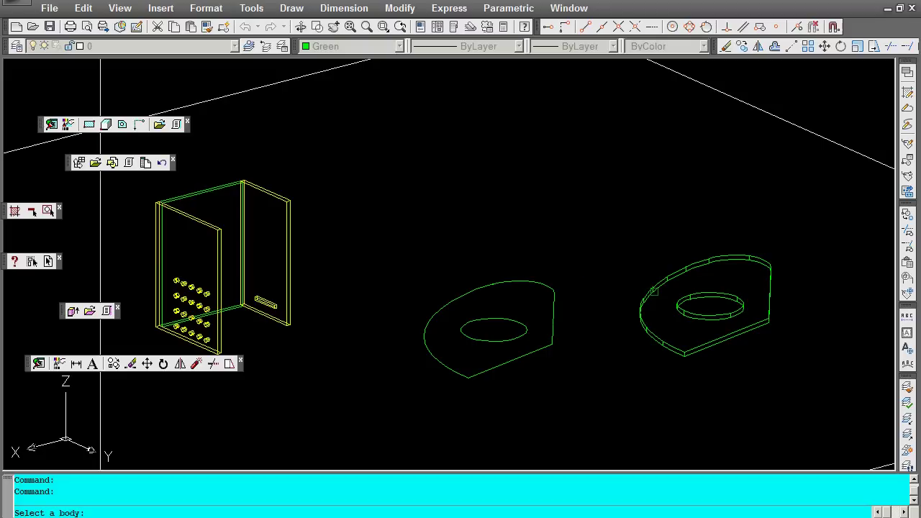
pyautogui.click(654, 290)
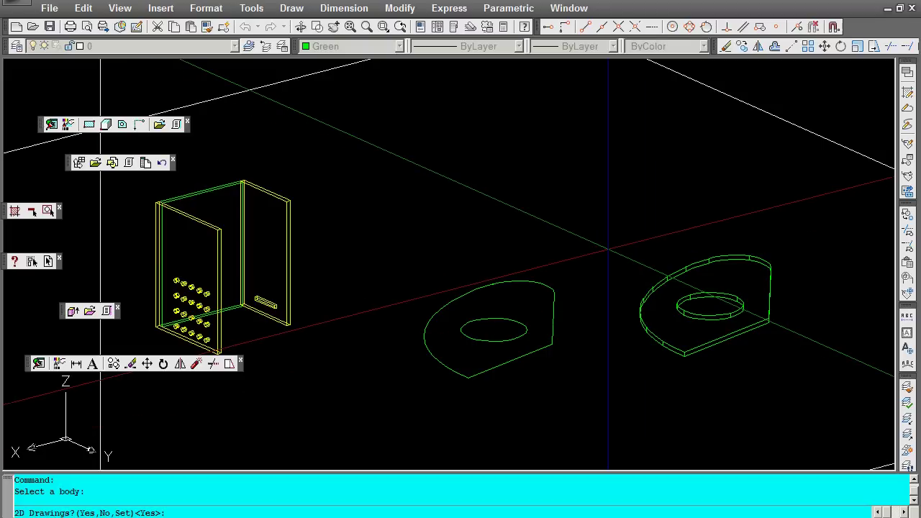
pyautogui.press('Return')
pyautogui.write('ex3')
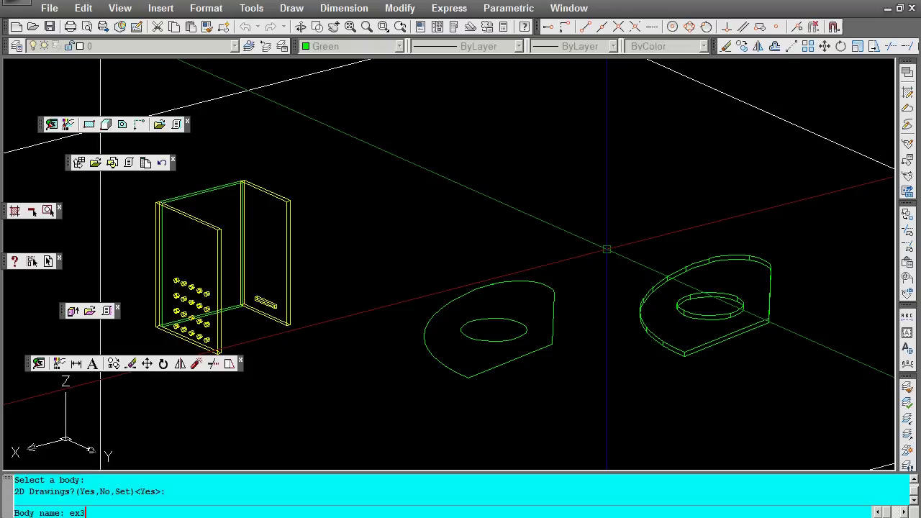
pyautogui.press('Return')
pyautogui.press('Return')
pyautogui.press('Return')
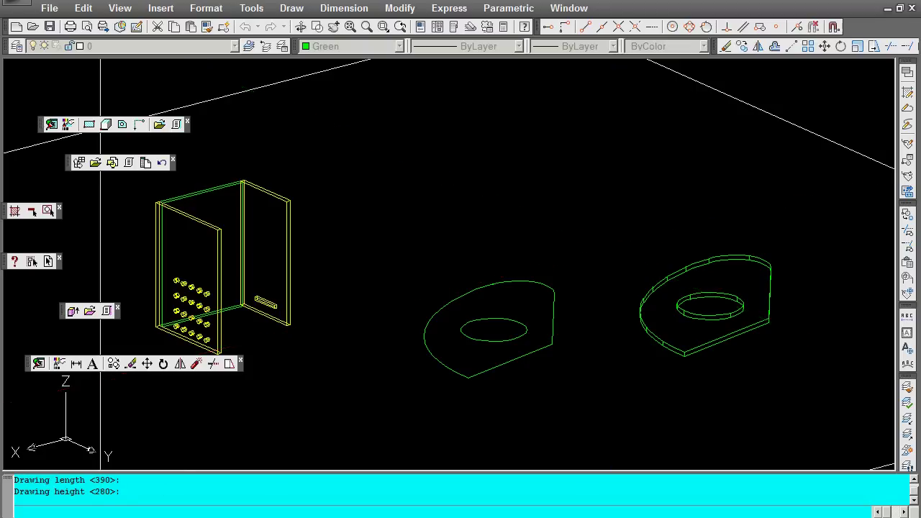
# - Dismiss the licence notice and inspect the right-hand drawing frame with the circular cutout
pyautogui.click(559, 295)
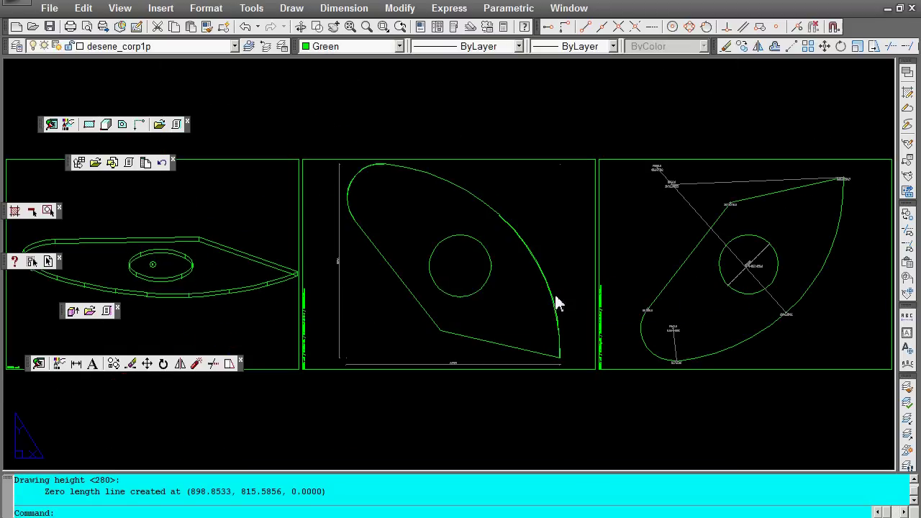
pyautogui.moveTo(711, 311); pyautogui.dragTo(507, 308, button='middle')
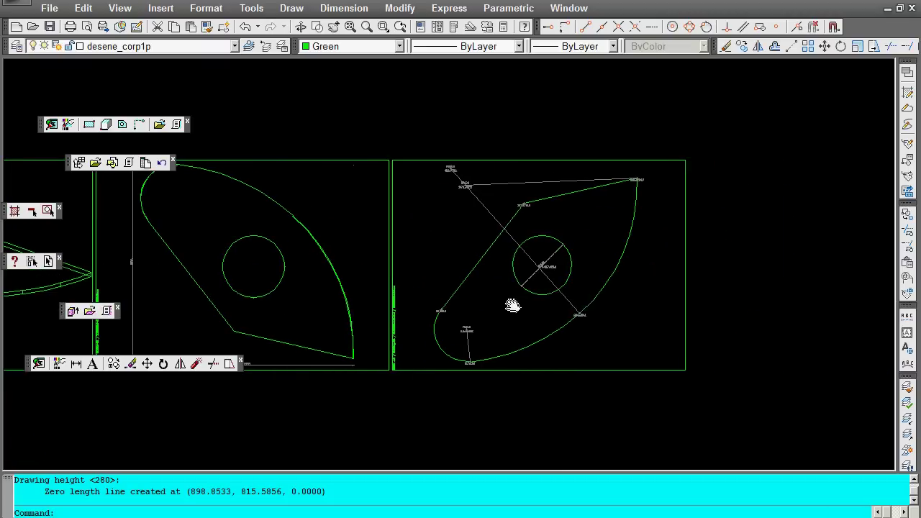
pyautogui.scroll(5, 475, 360)
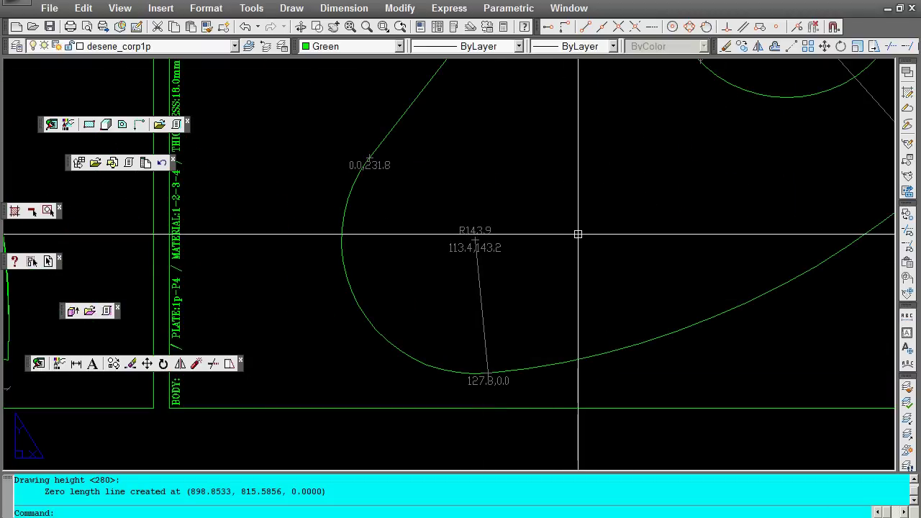
pyautogui.scroll(-2, 551, 277)
pyautogui.moveTo(683, 202); pyautogui.dragTo(535, 333, button='middle')
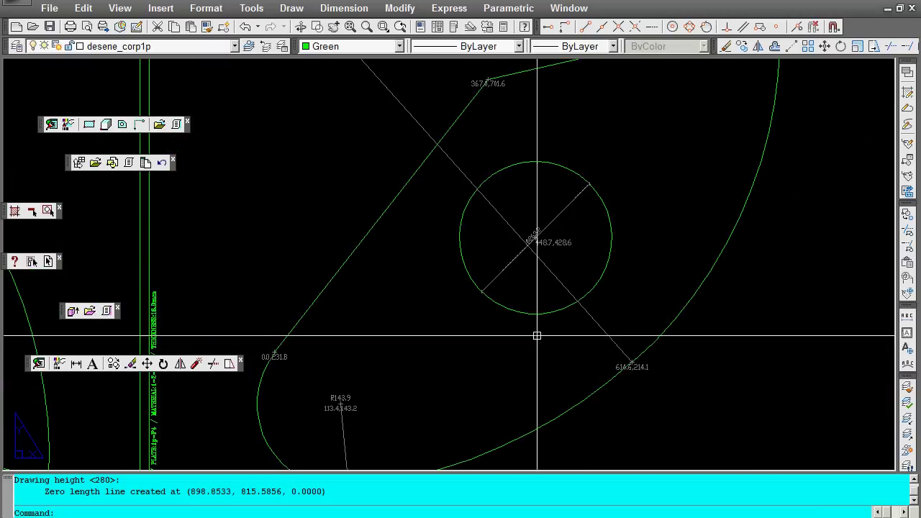
pyautogui.scroll(-2, 664, 202)
pyautogui.moveTo(664, 202); pyautogui.dragTo(633, 251, button='middle')
pyautogui.scroll(3, 534, 308)
pyautogui.scroll(6, 571, 273)
pyautogui.scroll(-9, 573, 269)
pyautogui.scroll(-2, 573, 269)
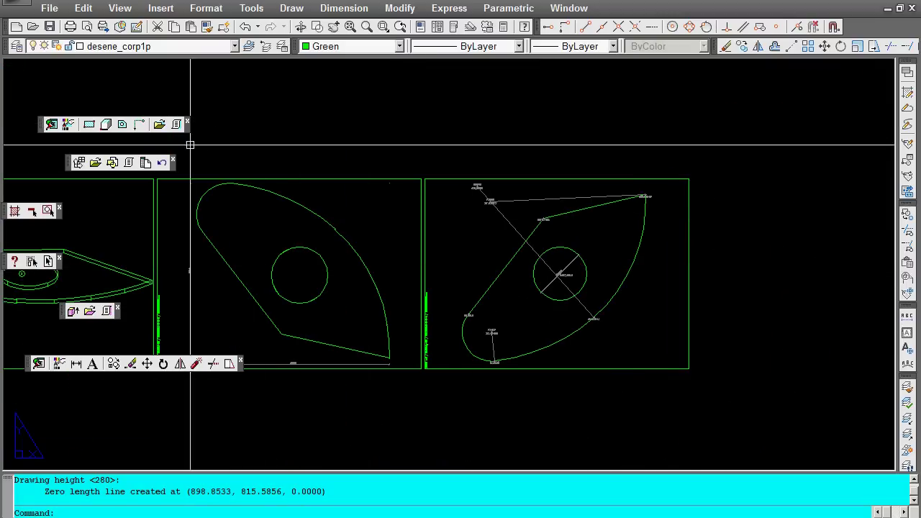
# - Examine the drawing's title text, then return to the 3D cabinet view
pyautogui.moveTo(290, 255)
pyautogui.mouseDown(button='middle')
pyautogui.moveTo(449, 251)
pyautogui.moveTo(549, 261)
pyautogui.mouseUp(button='middle')
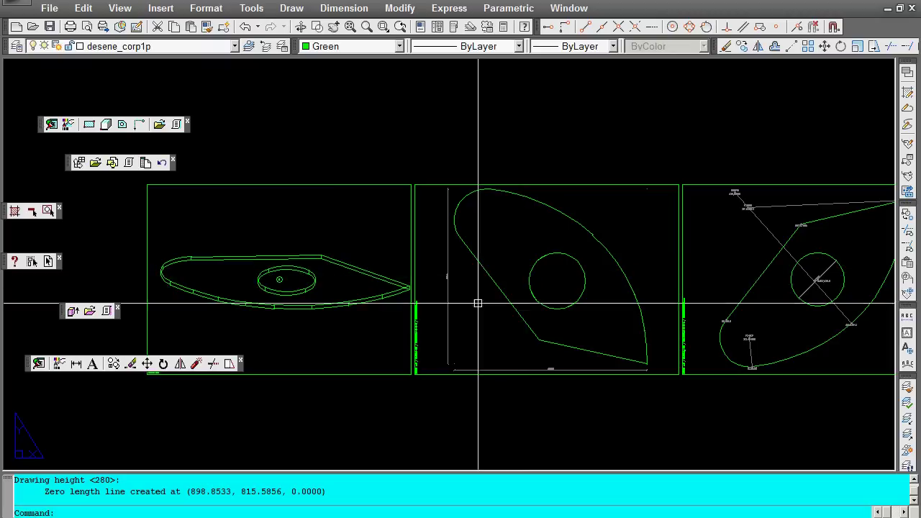
pyautogui.scroll(9, 422, 328)
pyautogui.scroll(2, 438, 169)
pyautogui.scroll(2, 449, 130)
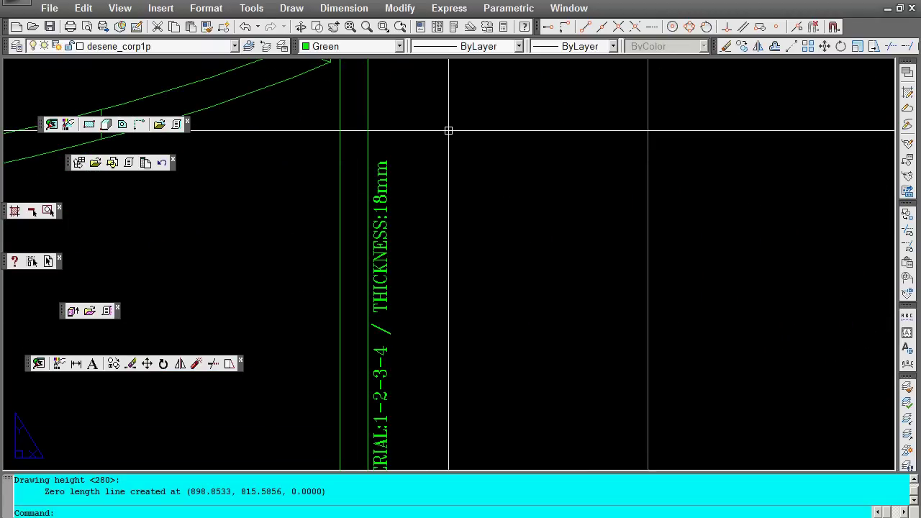
pyautogui.scroll(-3, 331, 123)
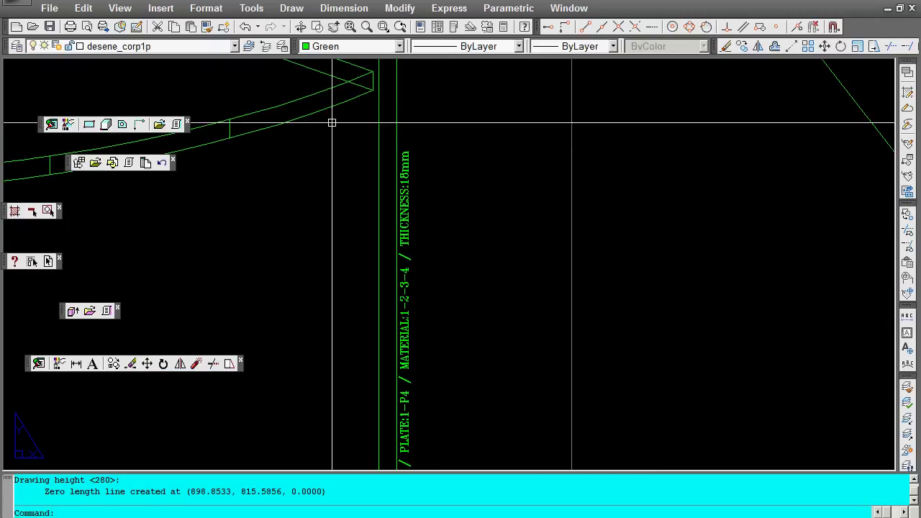
pyautogui.click(163, 164)
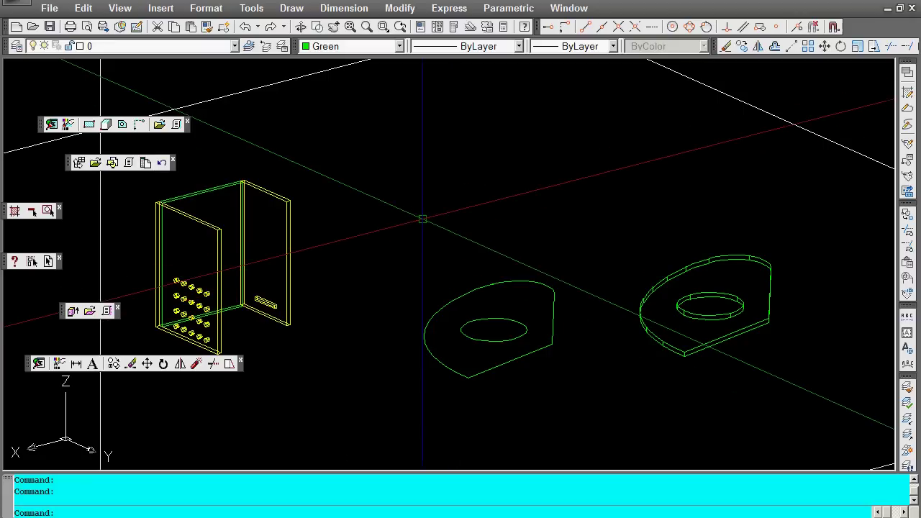
# - Draw an open straight-line polyline with PL through four corner points
pyautogui.write('pl')
pyautogui.press('Return')
pyautogui.click(373, 242)
pyautogui.click(374, 242)
pyautogui.click(422, 169)
pyautogui.click(524, 194)
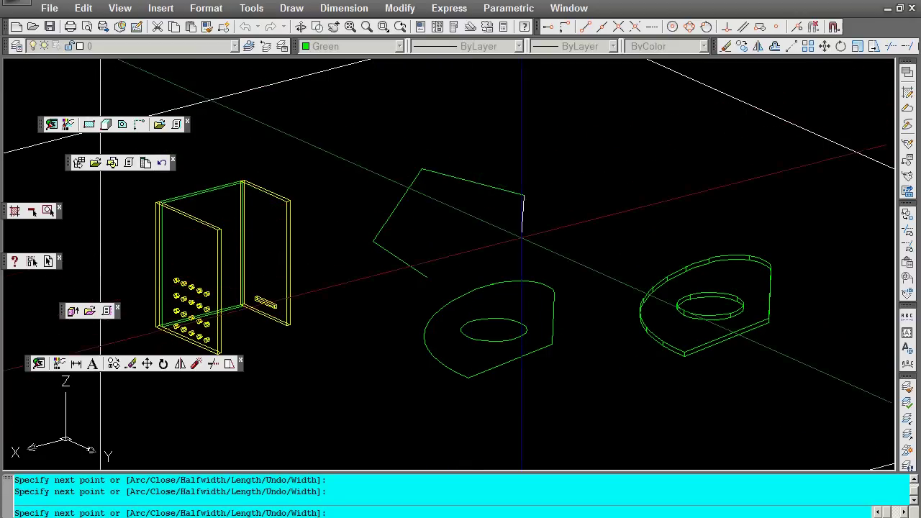
pyautogui.click(516, 245)
pyautogui.press('Return')
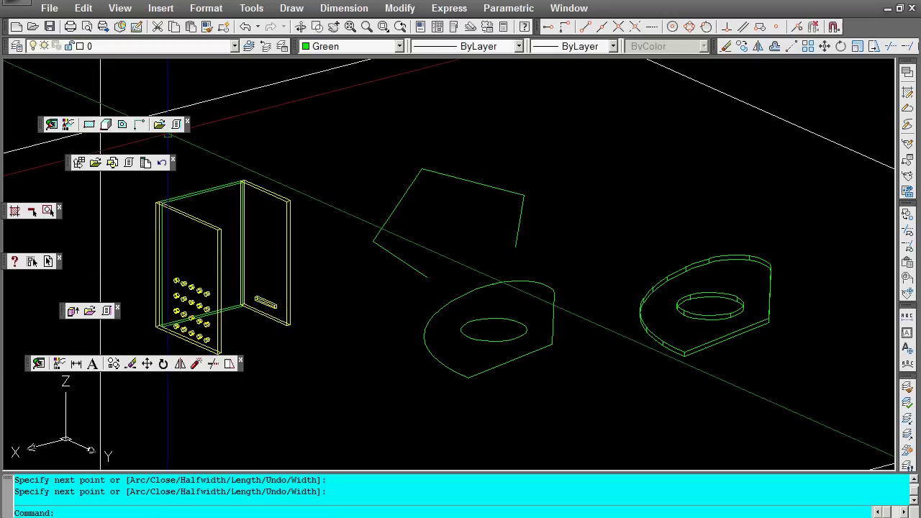
# - Place 18 mm thick, 518 mm long plates named ex5 along the polyline's chosen side
pyautogui.click(140, 125)
pyautogui.click(393, 254)
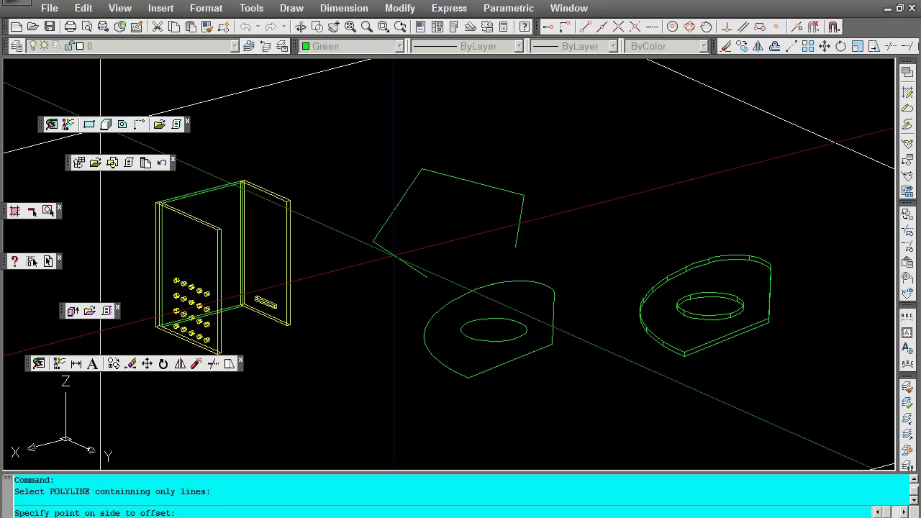
pyautogui.click(371, 272)
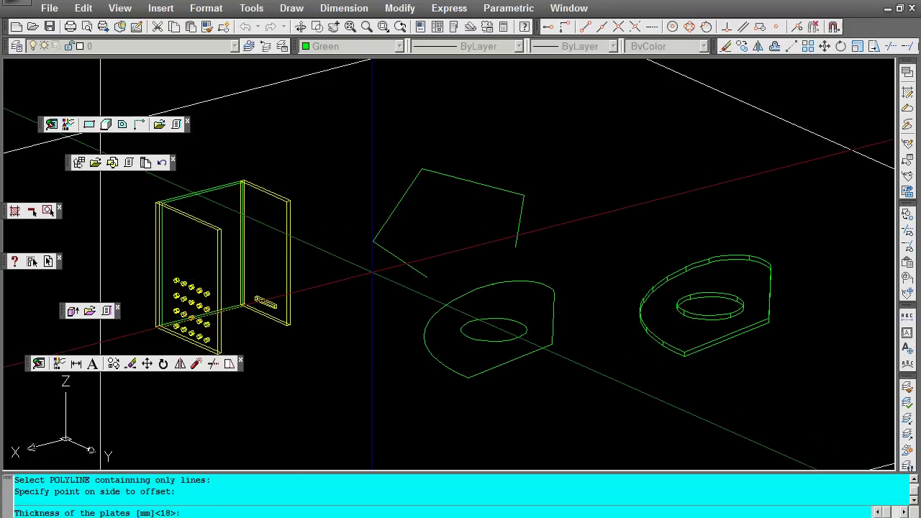
pyautogui.press('Return')
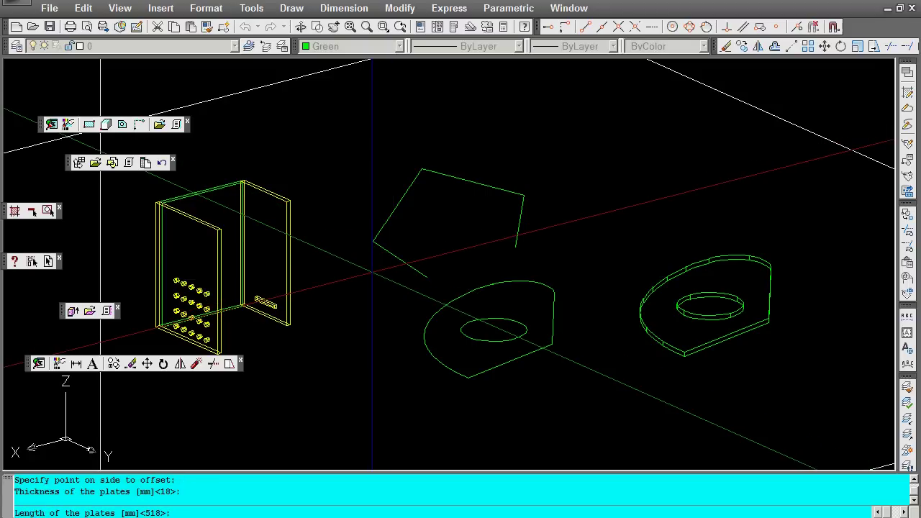
pyautogui.press('Return')
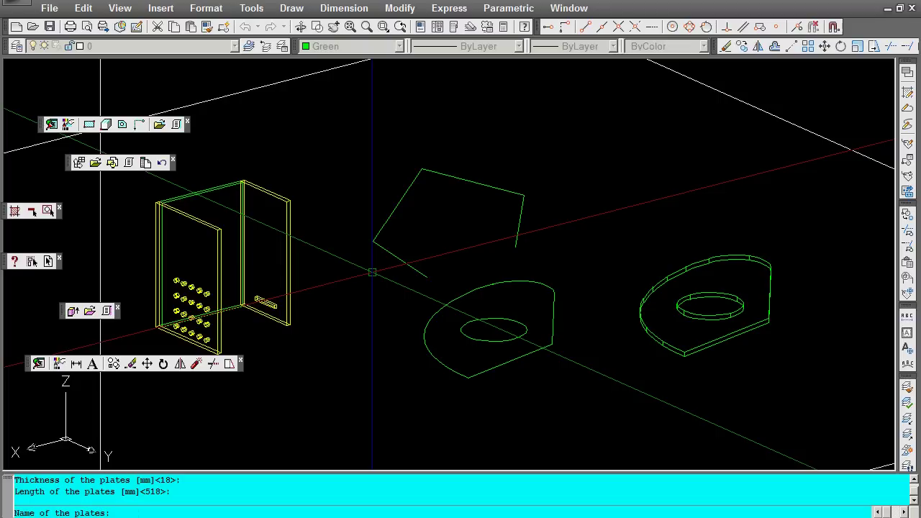
pyautogui.write('ex5')
pyautogui.press('Return')
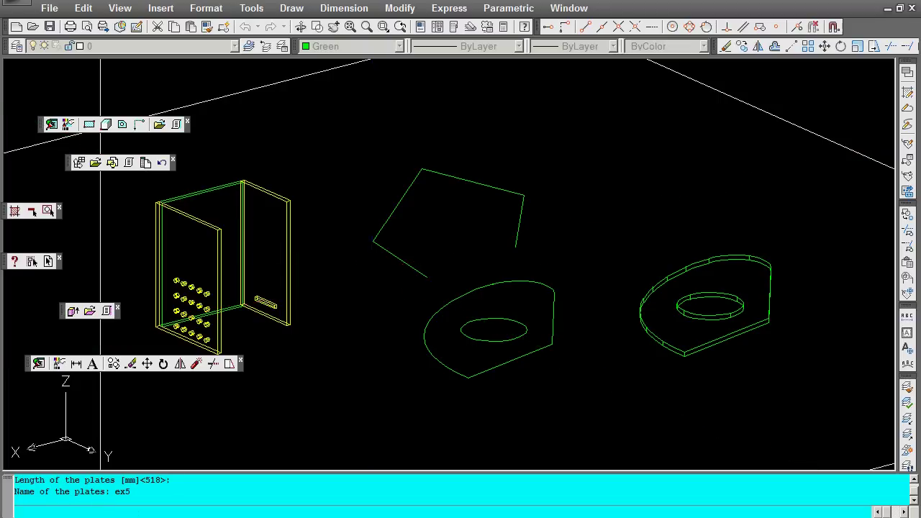